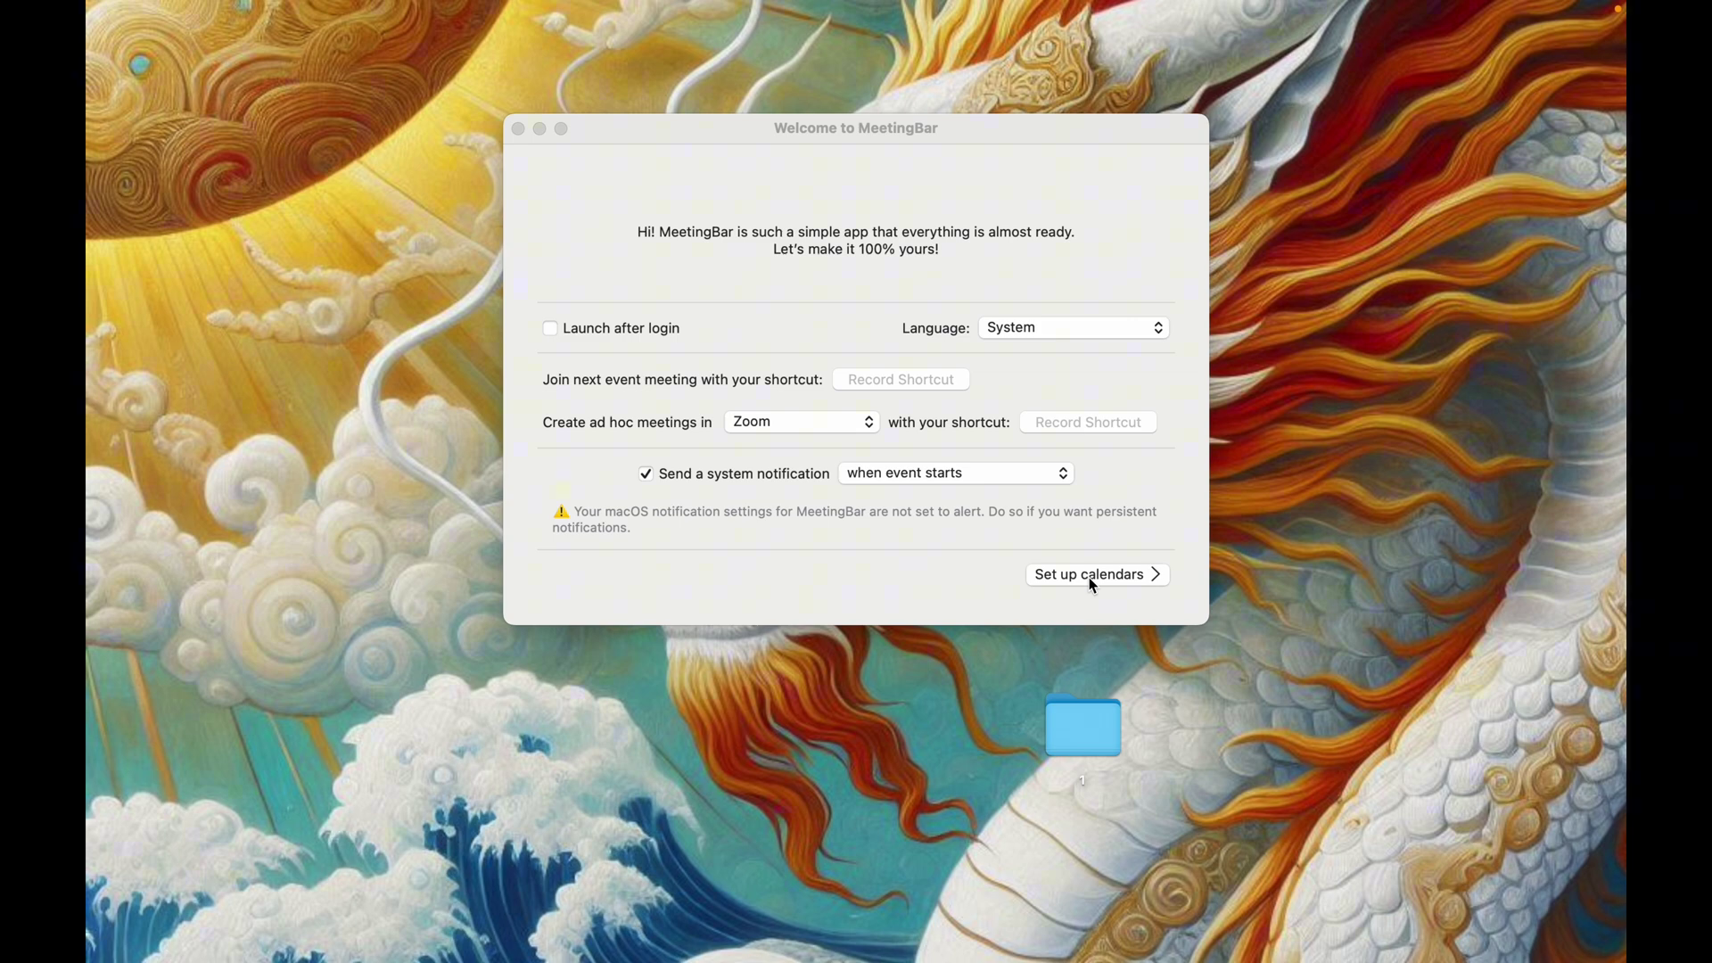
Choose the Mac's Calendar as provider and set notifications to 3 minutes before events.
left_click(1089, 584)
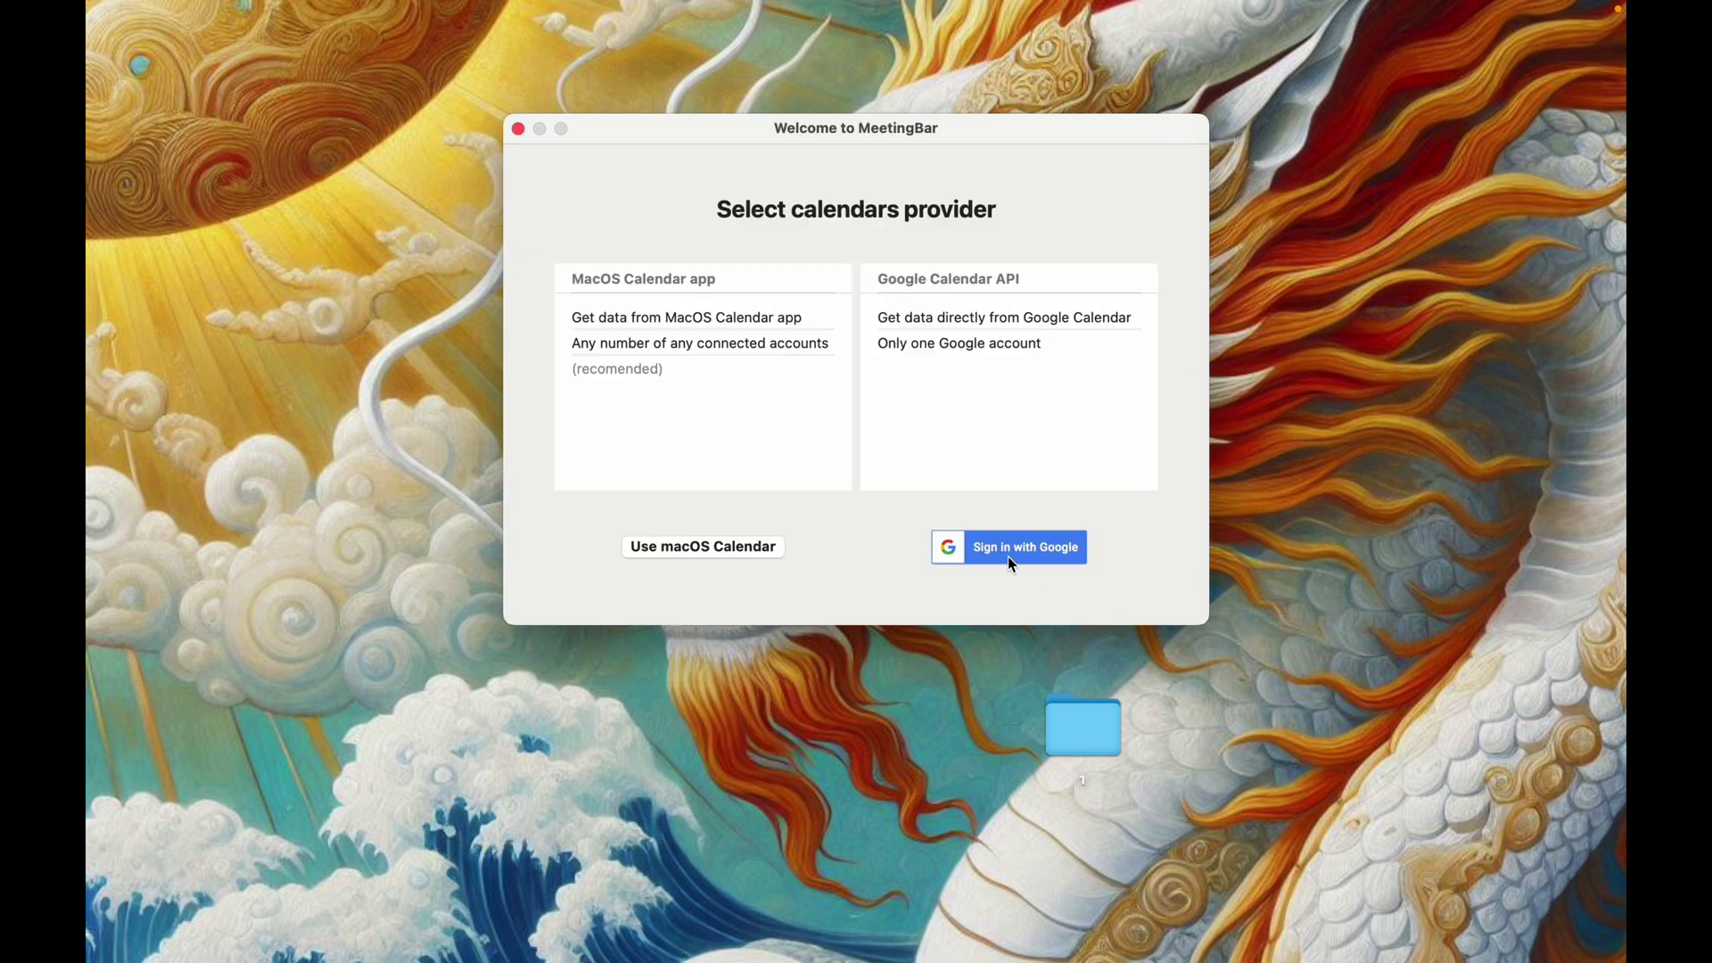
left_click(713, 553)
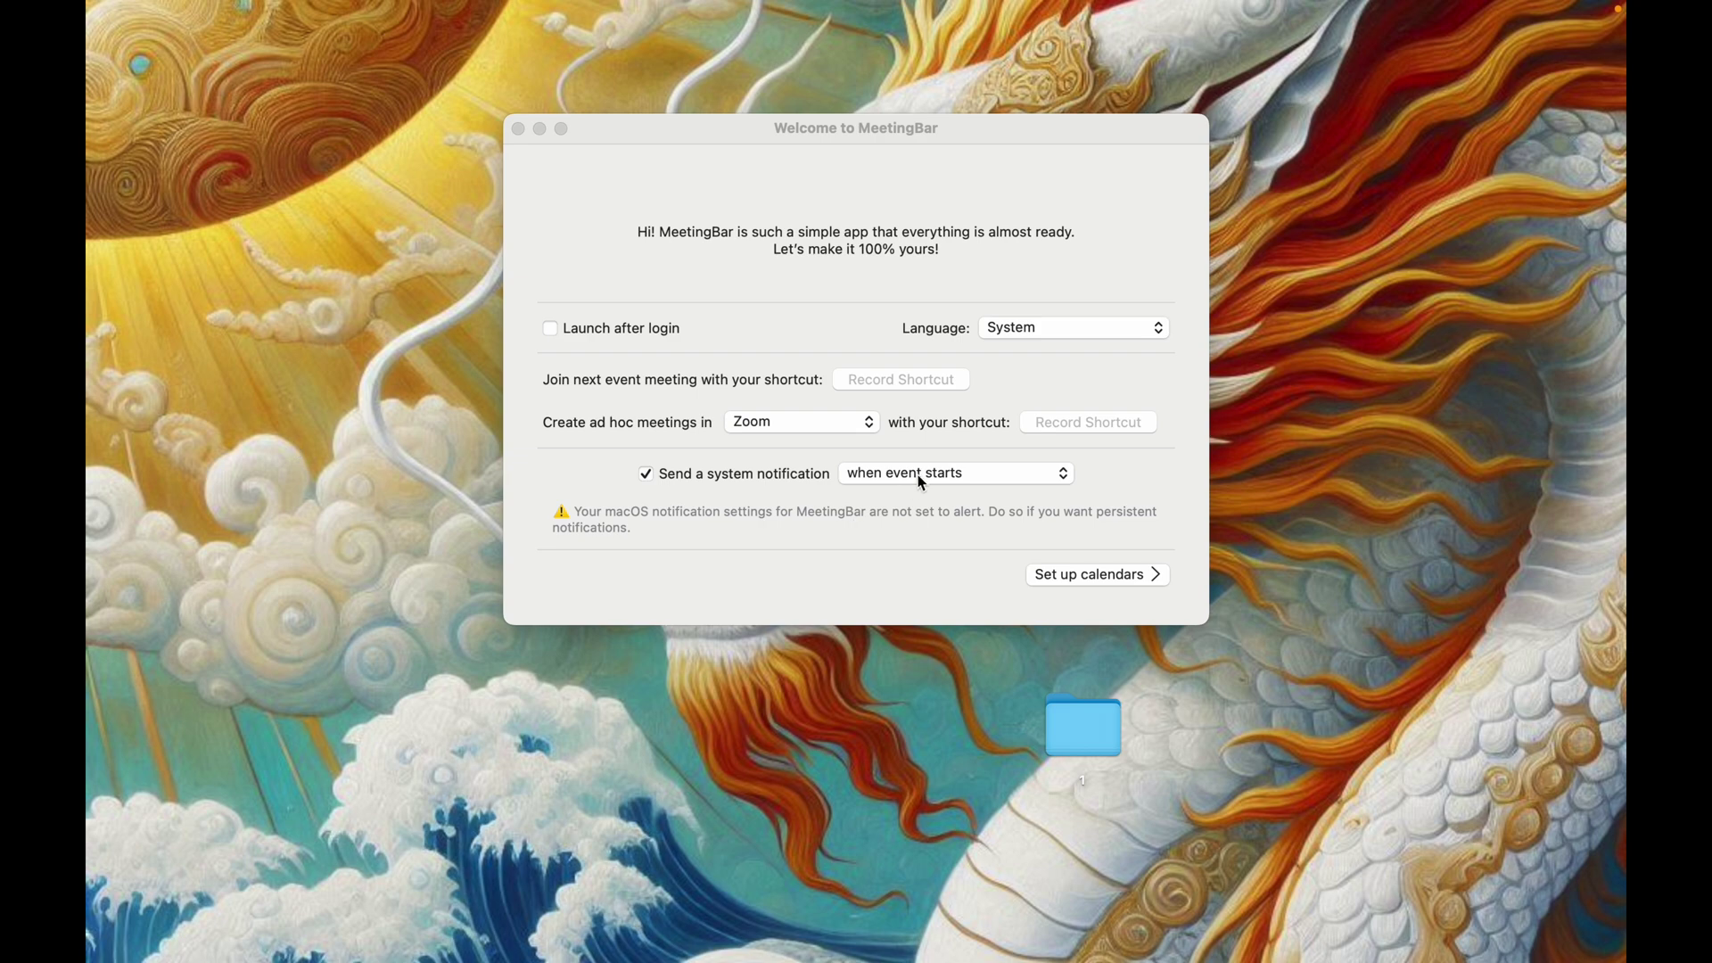
left_click(917, 475)
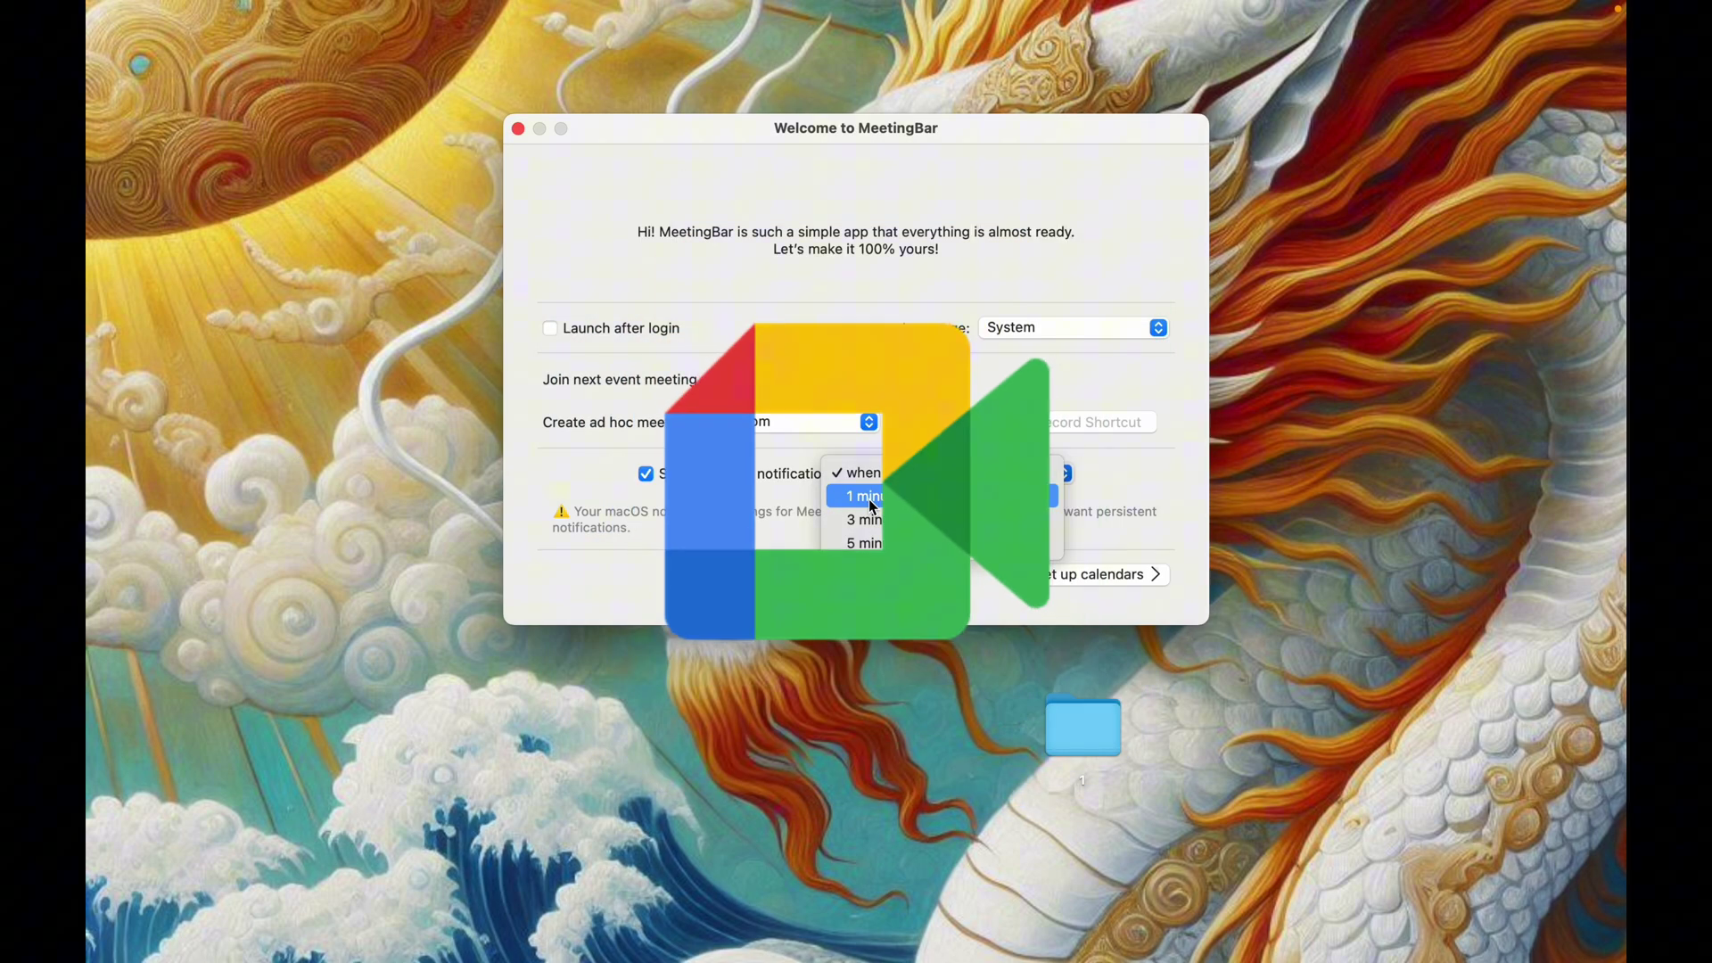
left_click(865, 521)
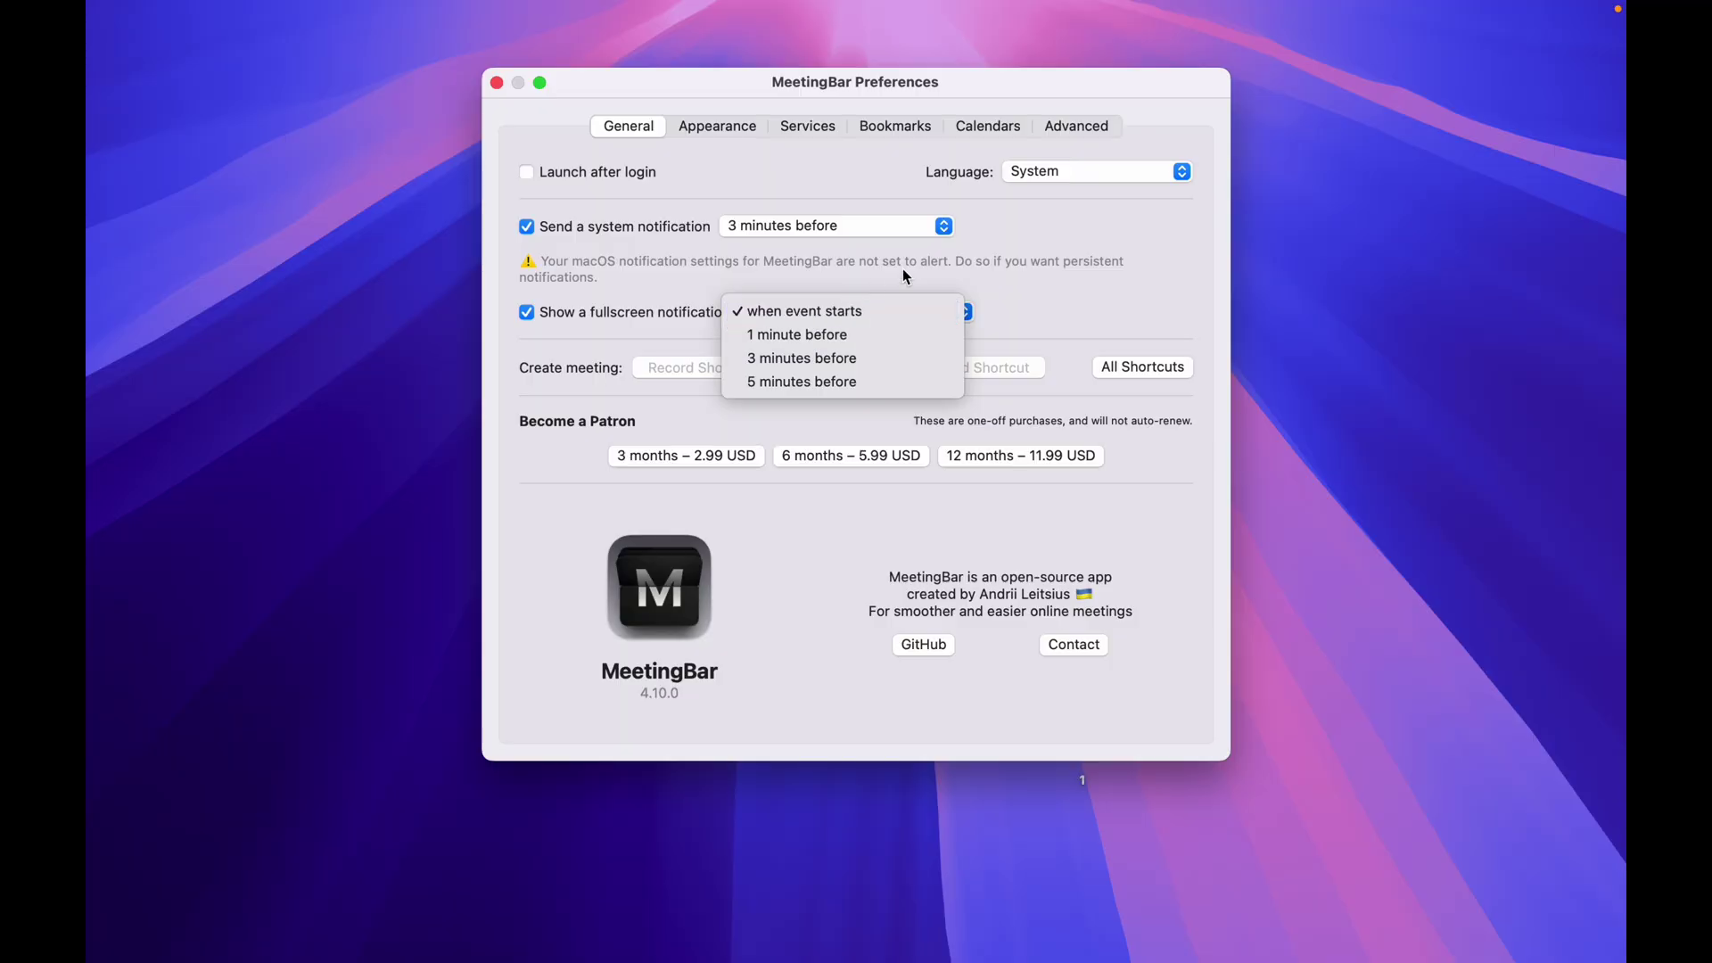
left_click(902, 269)
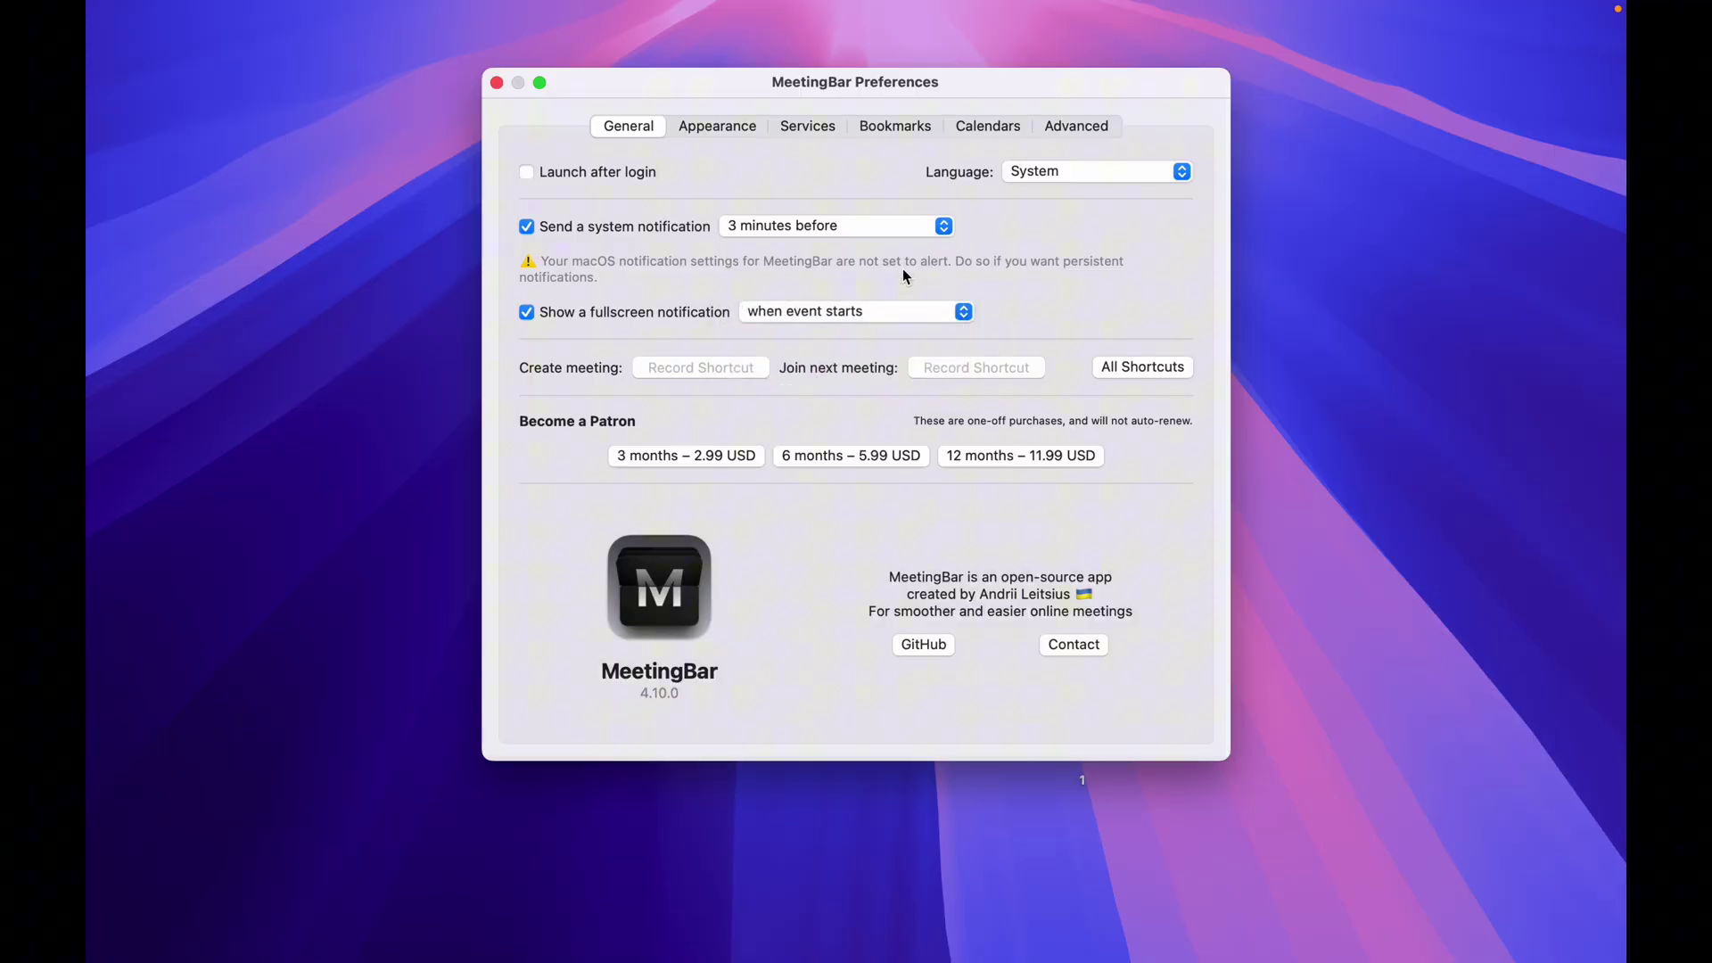
In Preferences, set Google Meet links to open in Google Chrome.
left_click(719, 126)
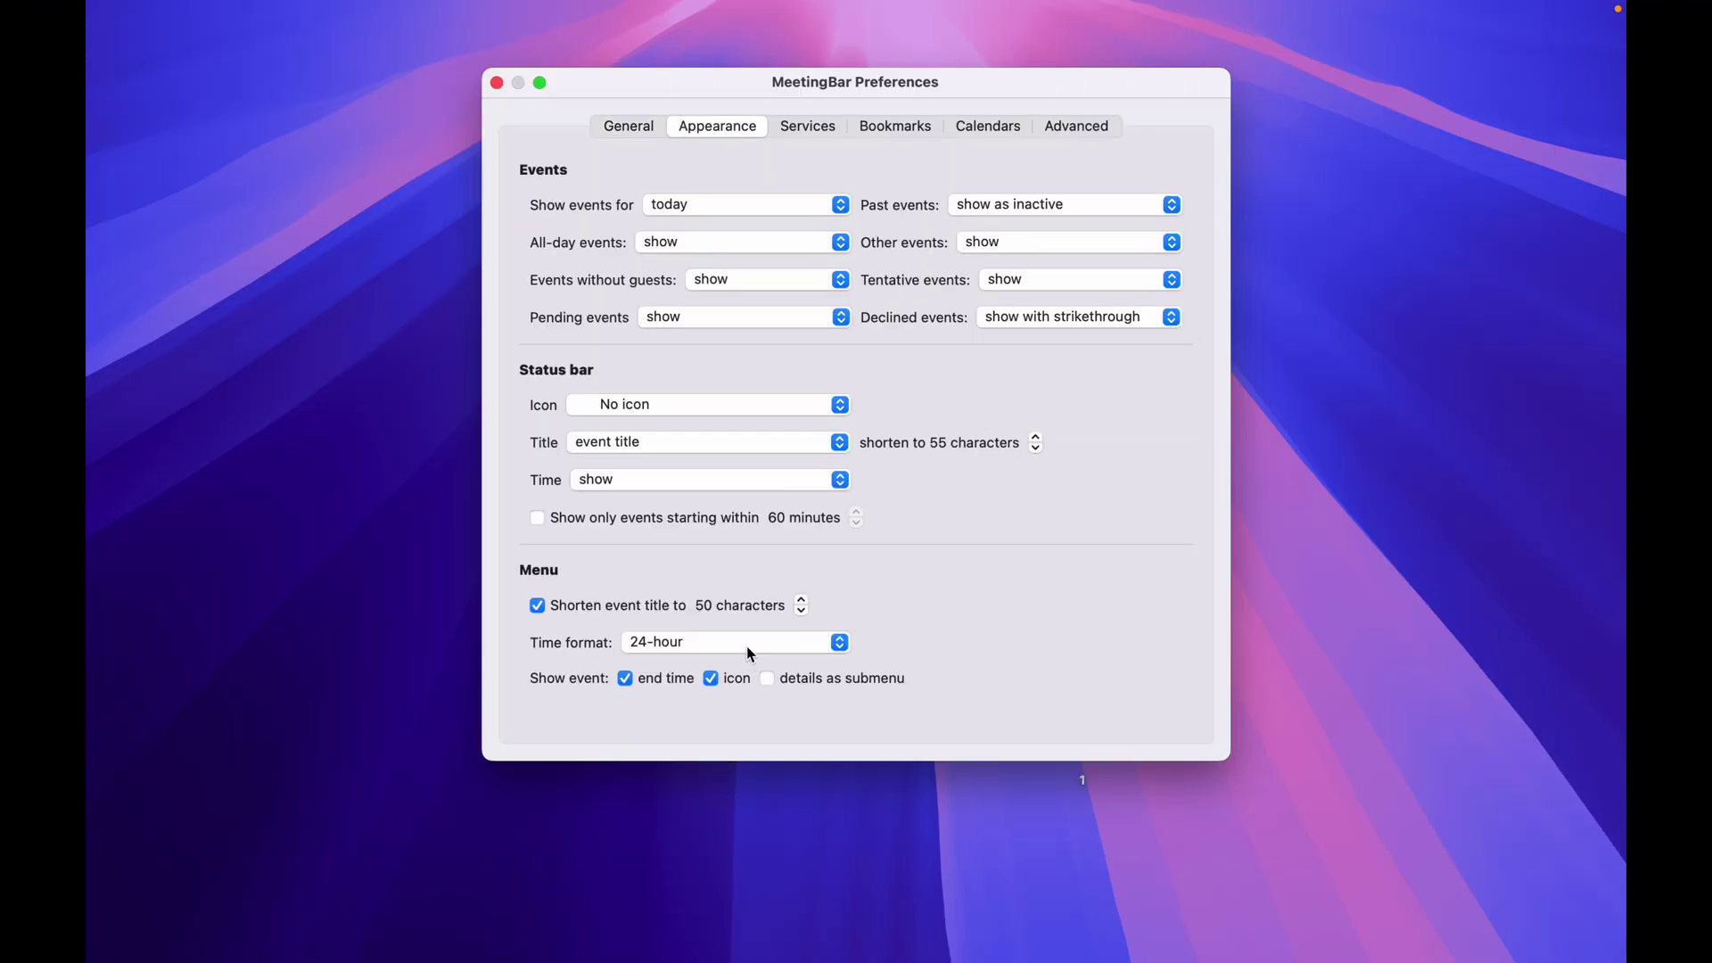
left_click(749, 642)
left_click(836, 201)
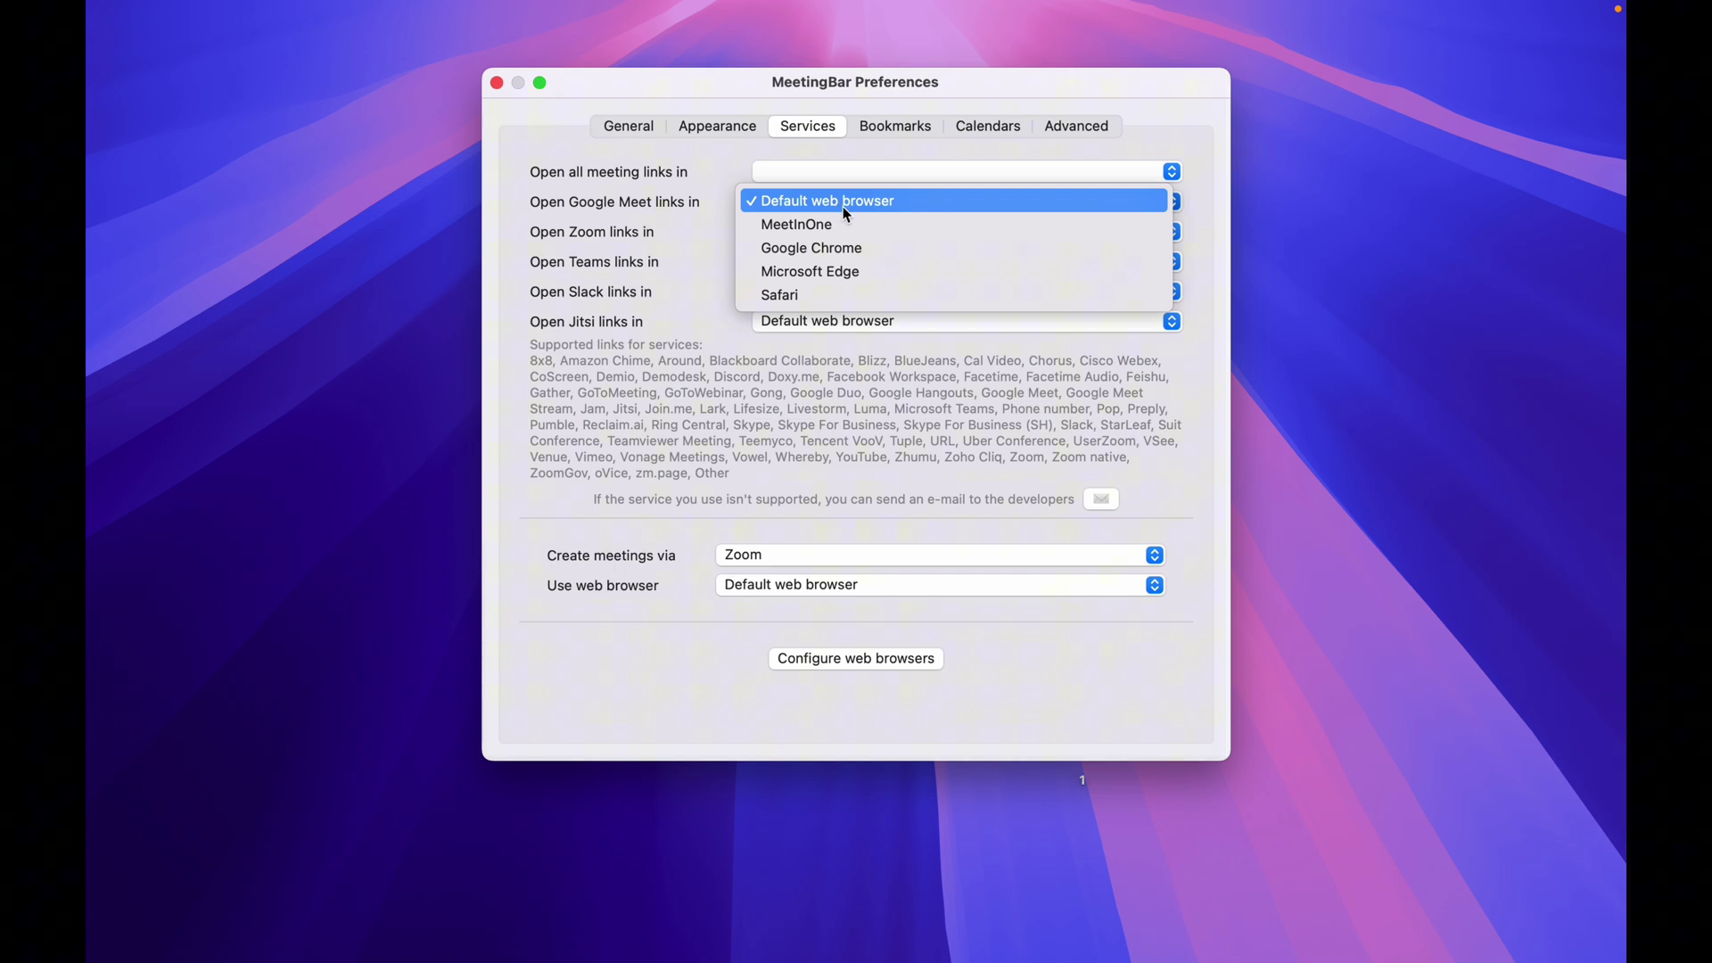
left_click(848, 248)
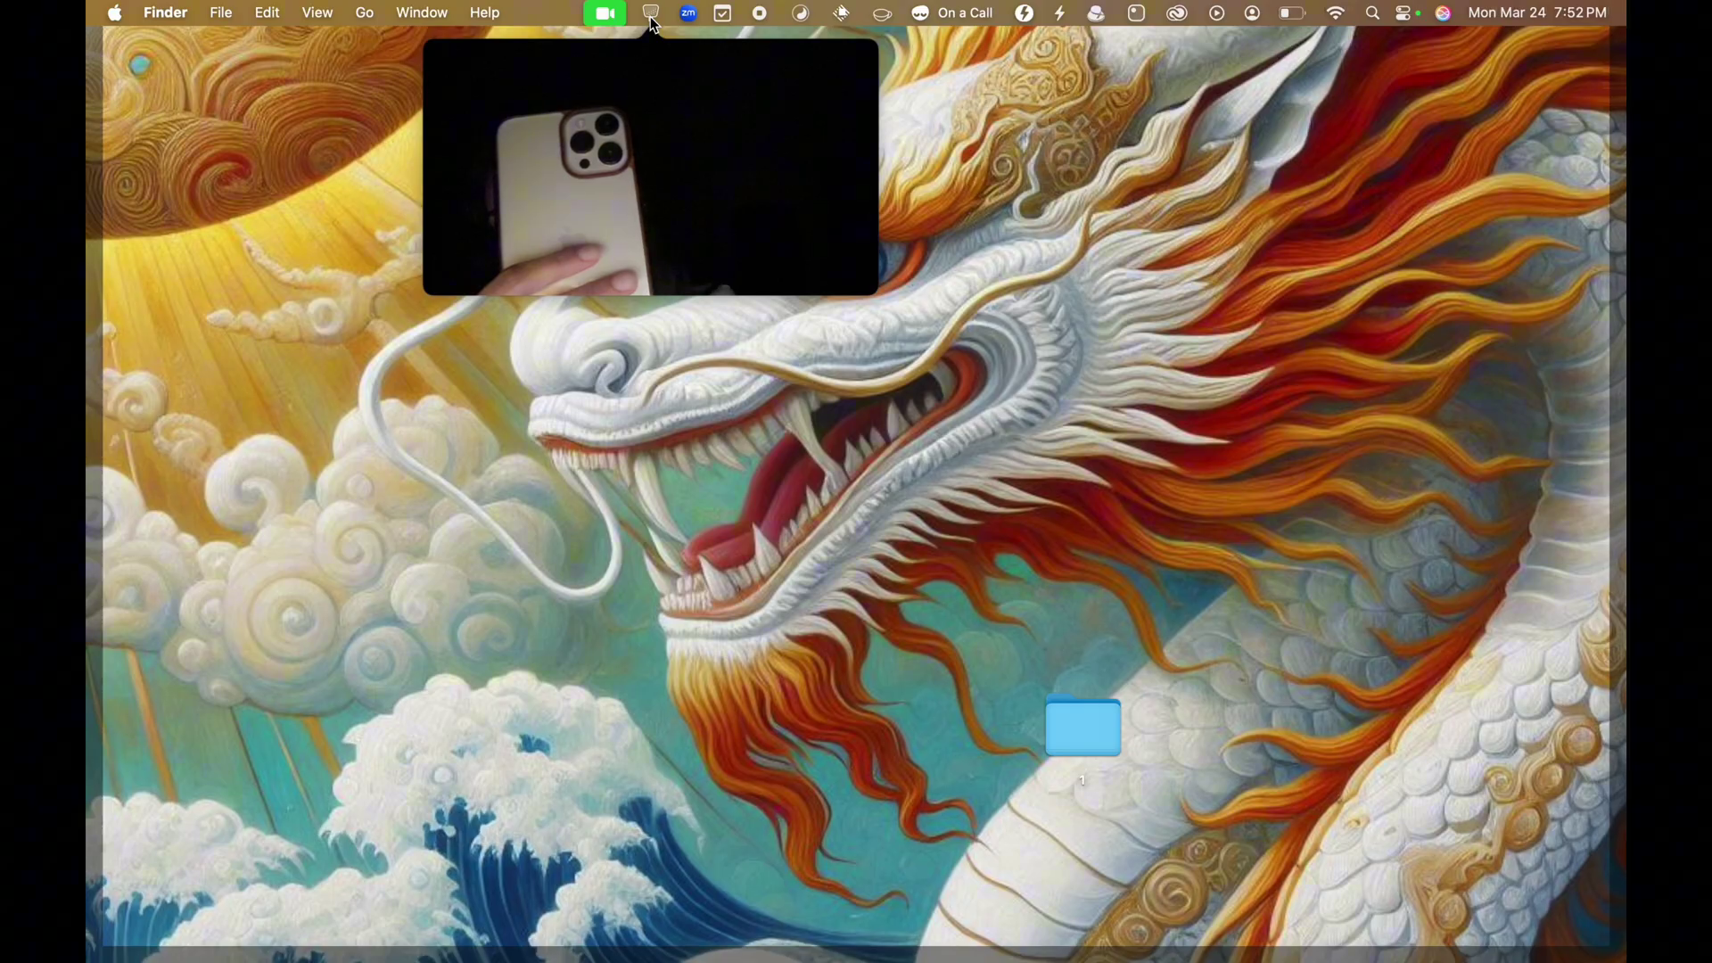
Hide the Hand Mirror camera preview from the menu-bar icon, then show it again.
left_click(652, 20)
left_click(651, 17)
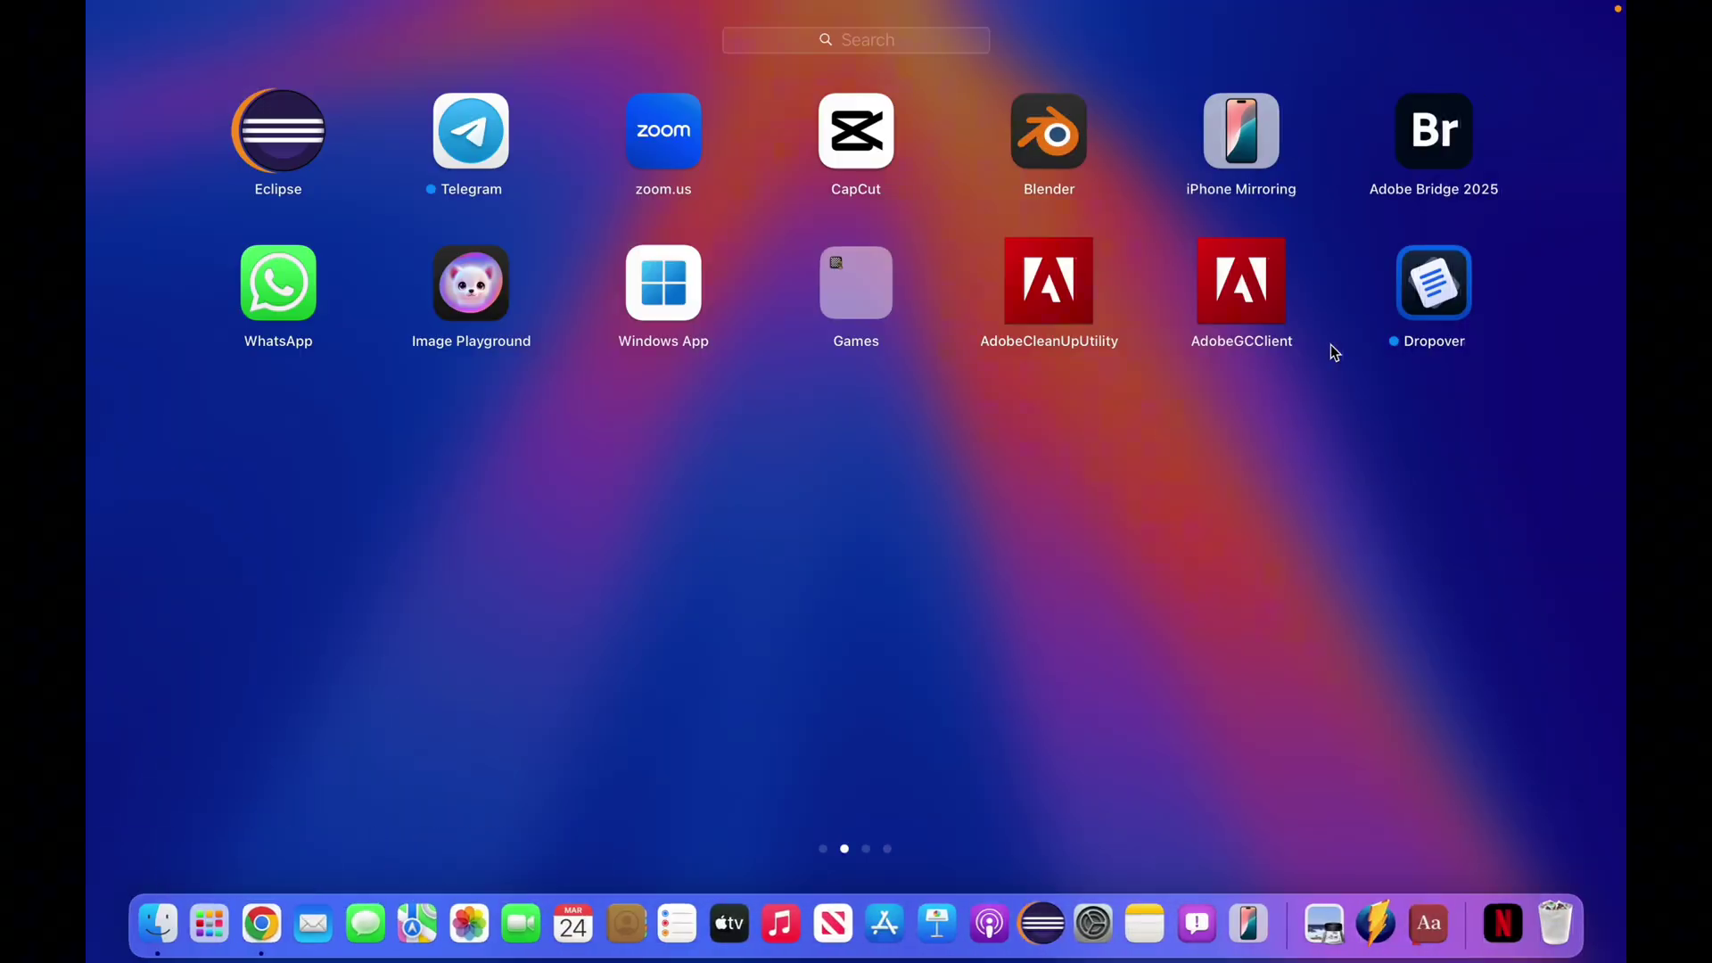
Launch Dropover, shelve the 3D object and Apple_Ringtone folders, and show the shelf's actions.
left_click(1433, 283)
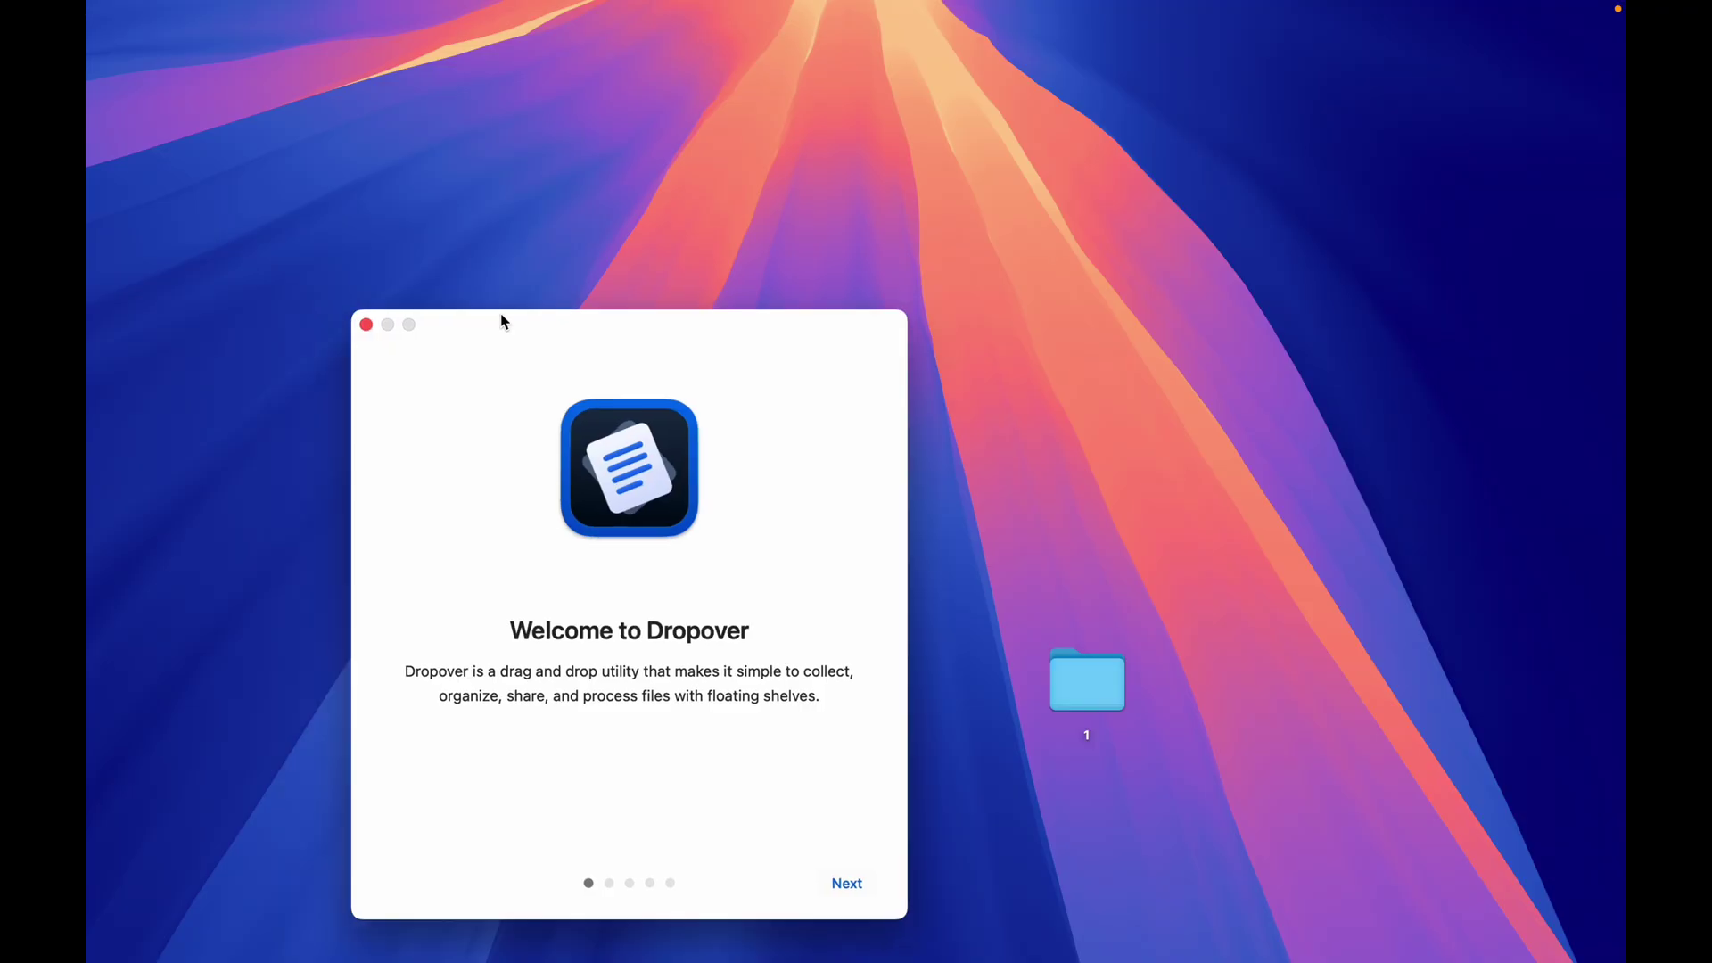
left_click_drag(500, 321, 715, 146)
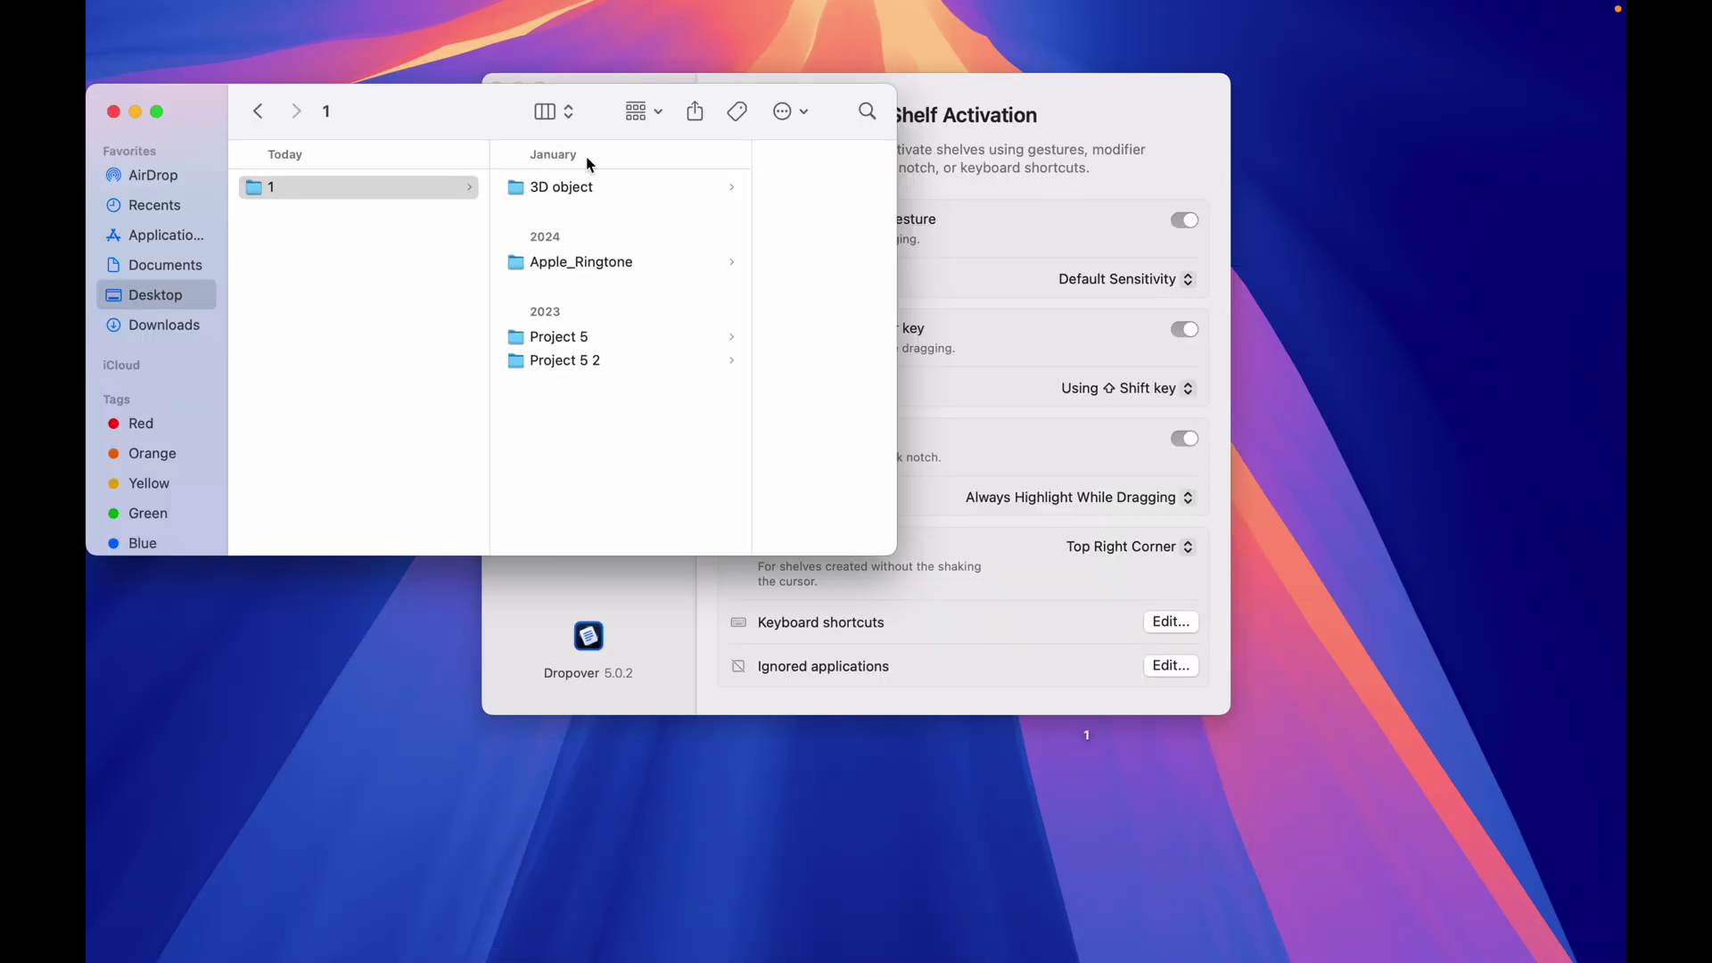
left_click(571, 186)
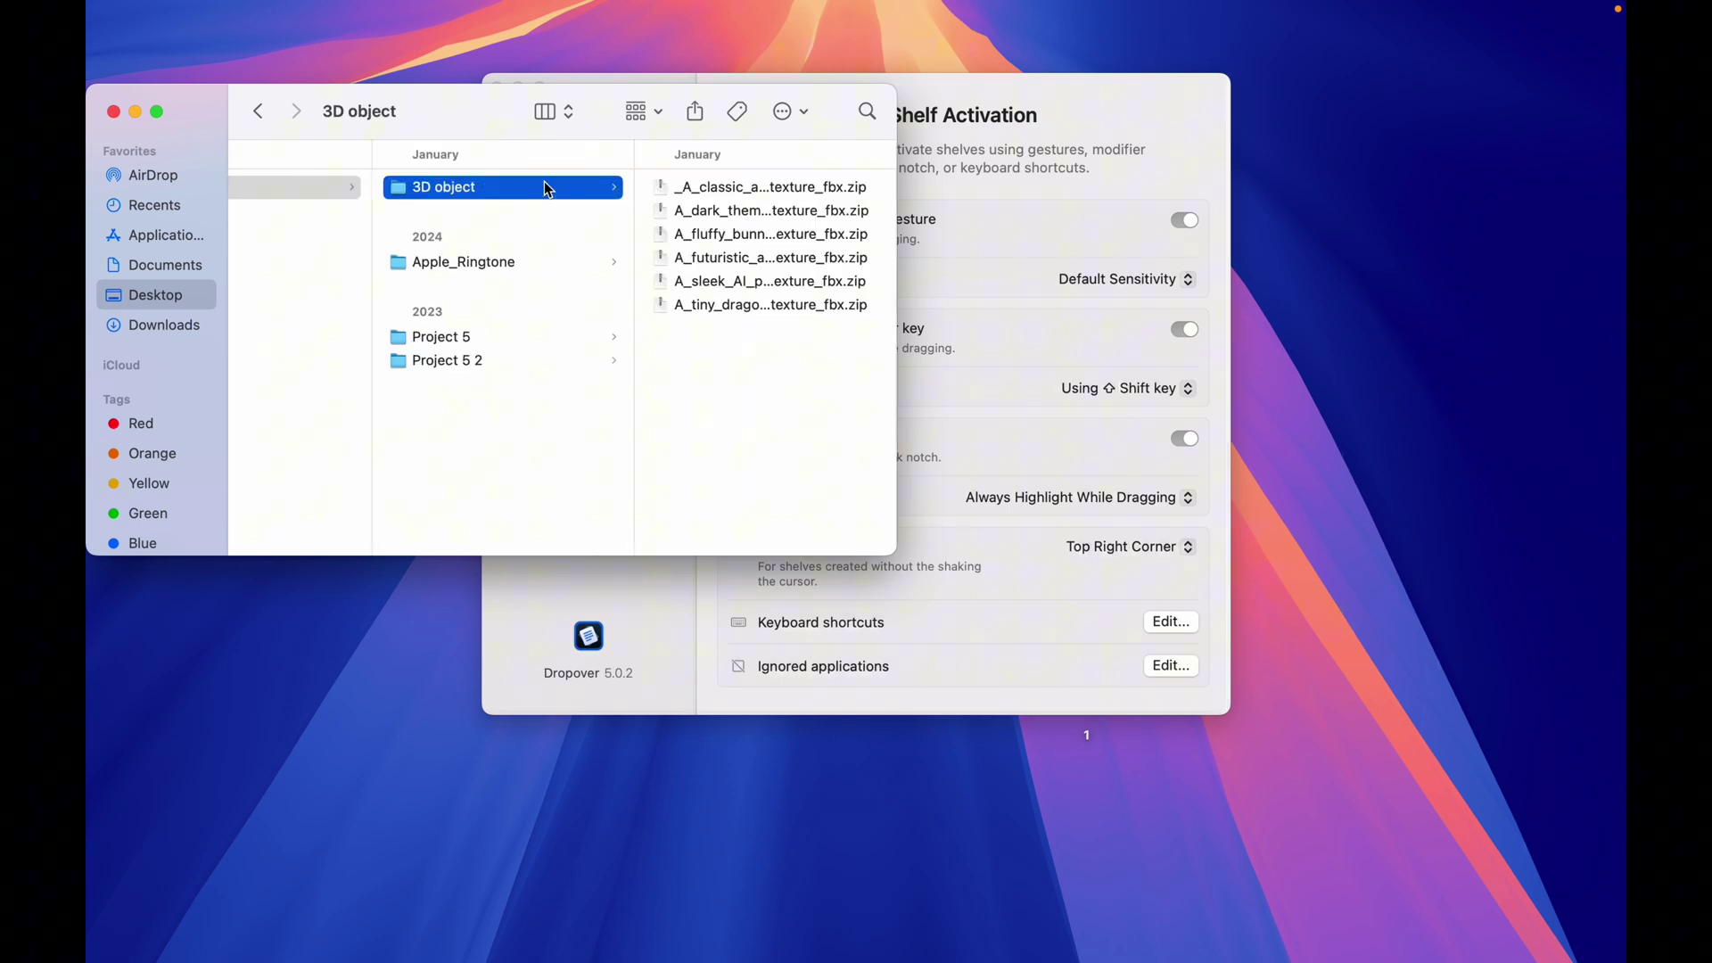
left_click_drag(548, 189, 1100, 123)
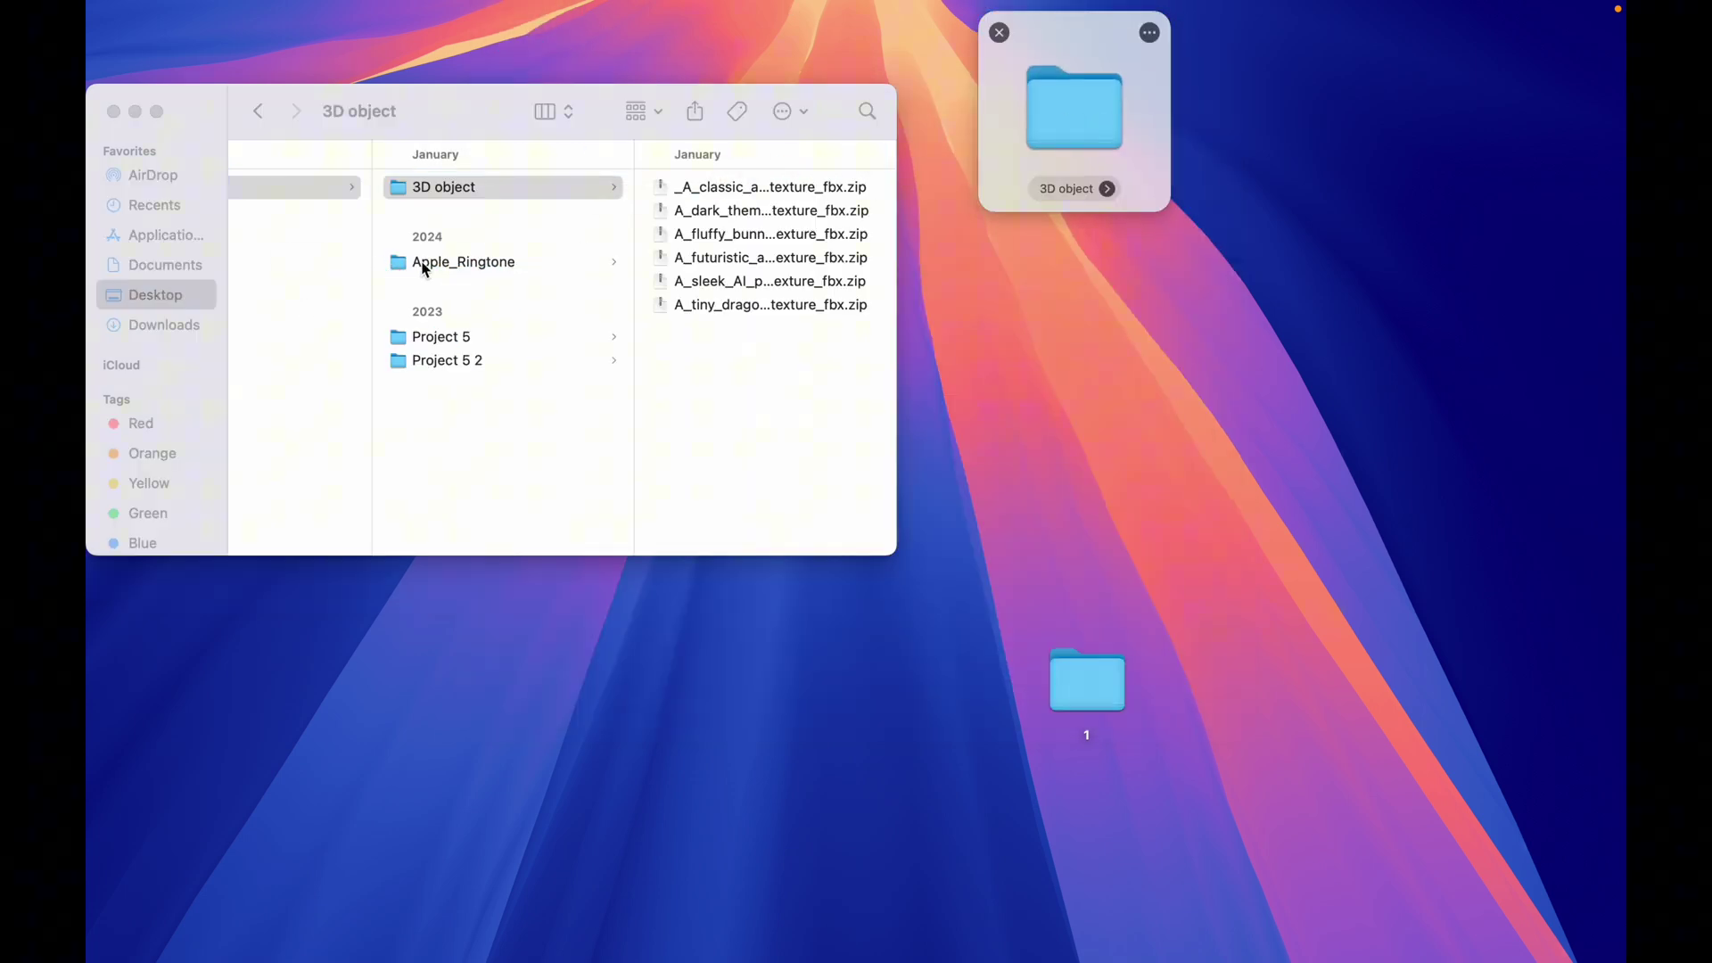
left_click_drag(422, 270, 1081, 125)
left_click(1107, 189)
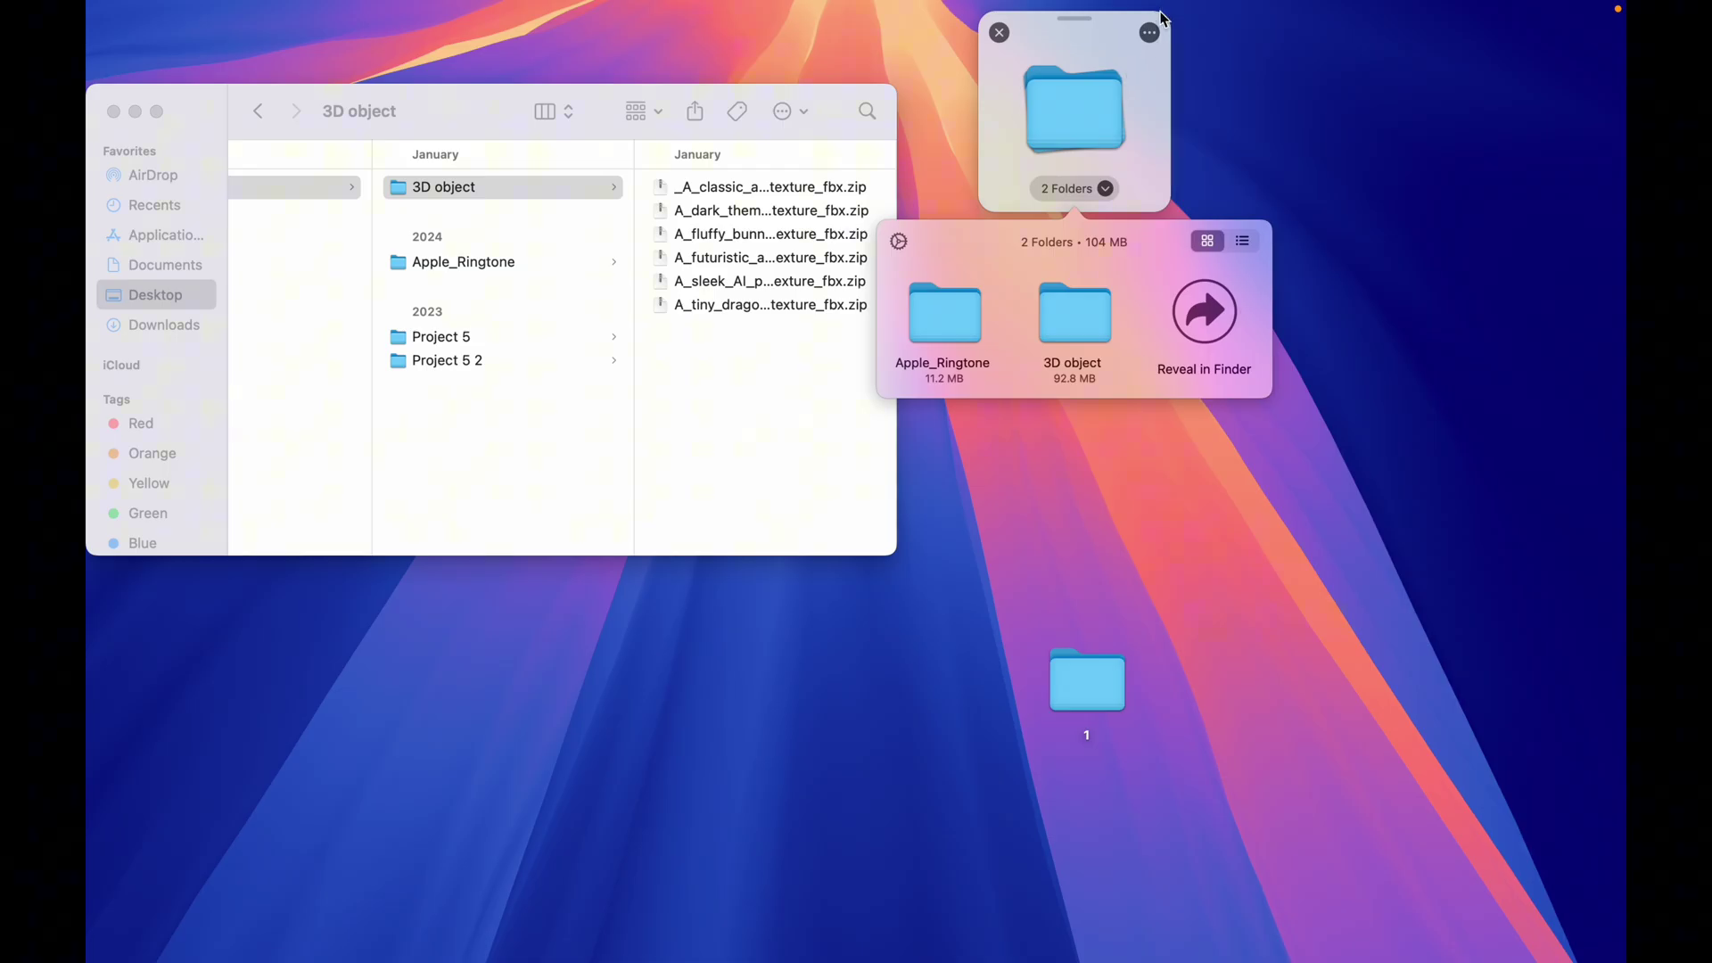
left_click(1148, 33)
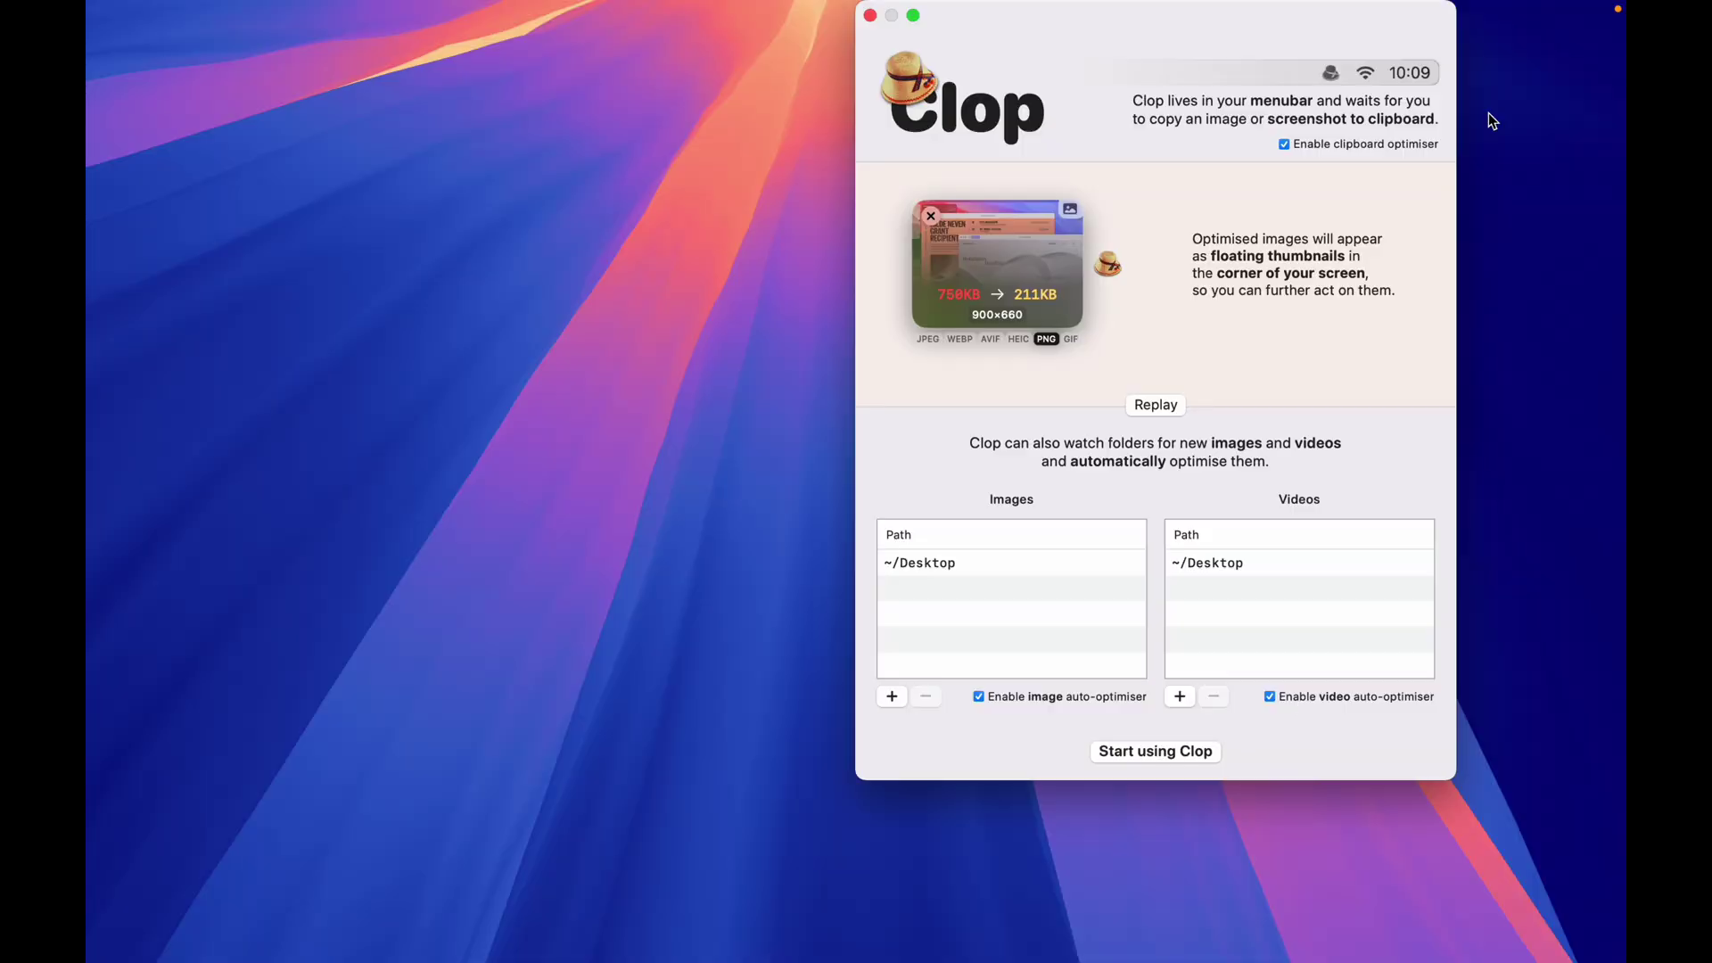
Allow Clop Desktop folder access so it compresses the 1.2 video from 135MB to 25MB.
left_click_drag(978, 29, 684, 30)
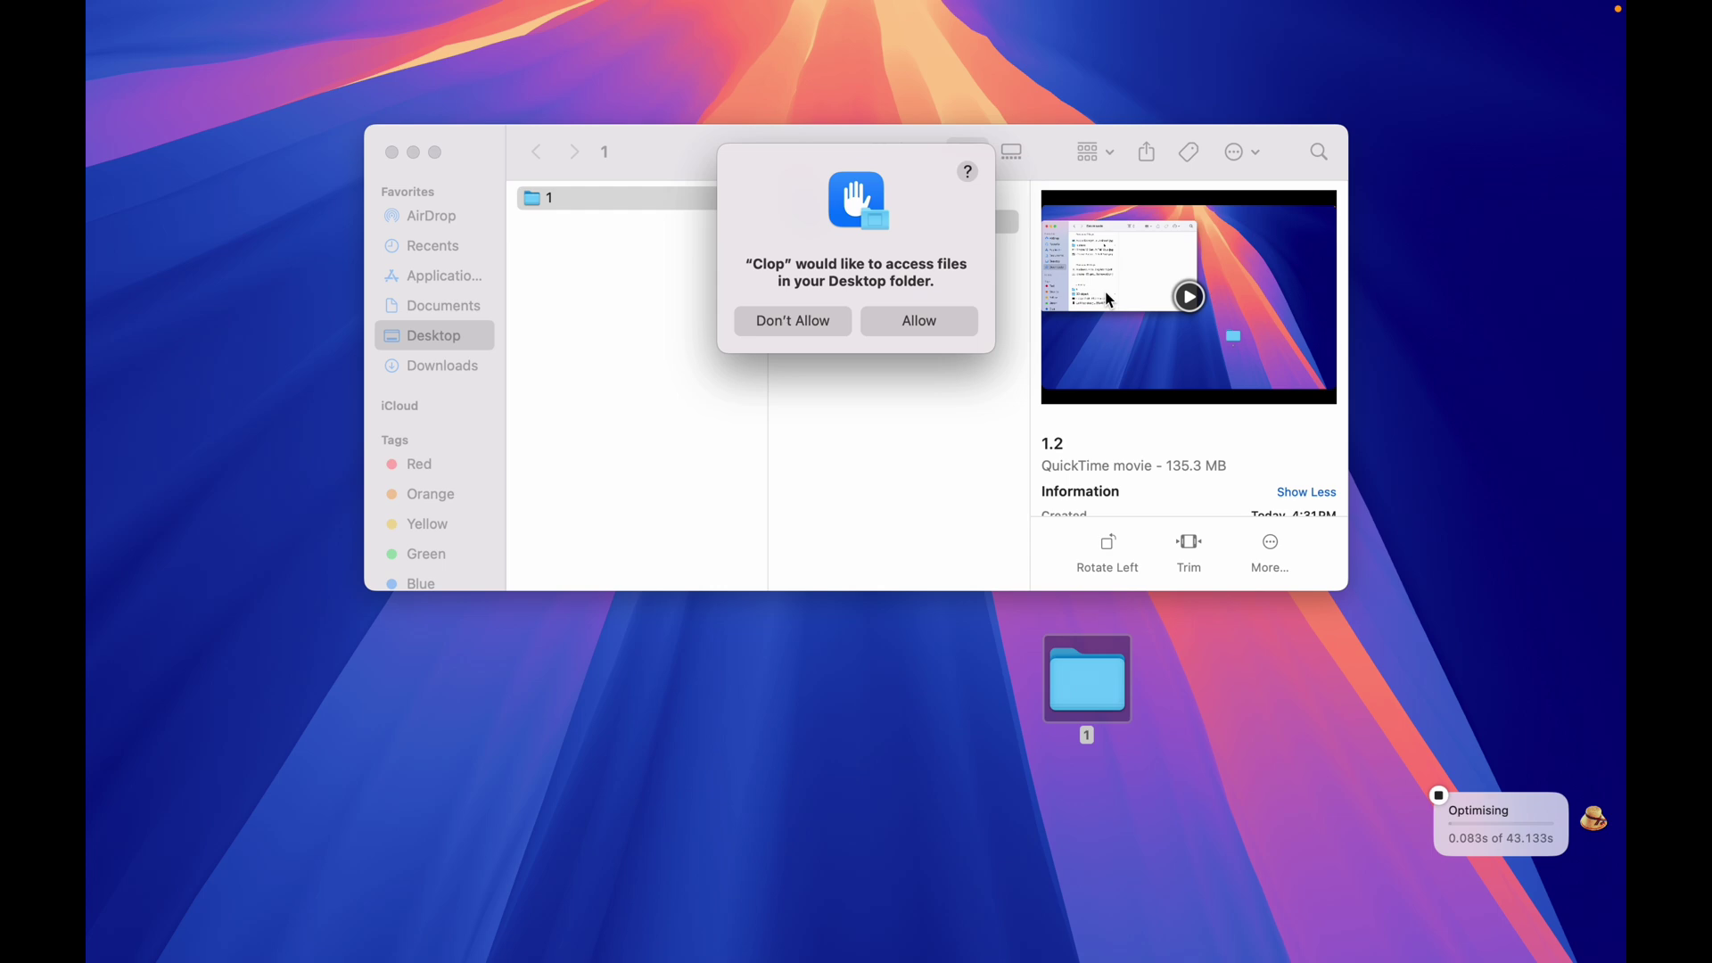
left_click(918, 323)
left_click(791, 794)
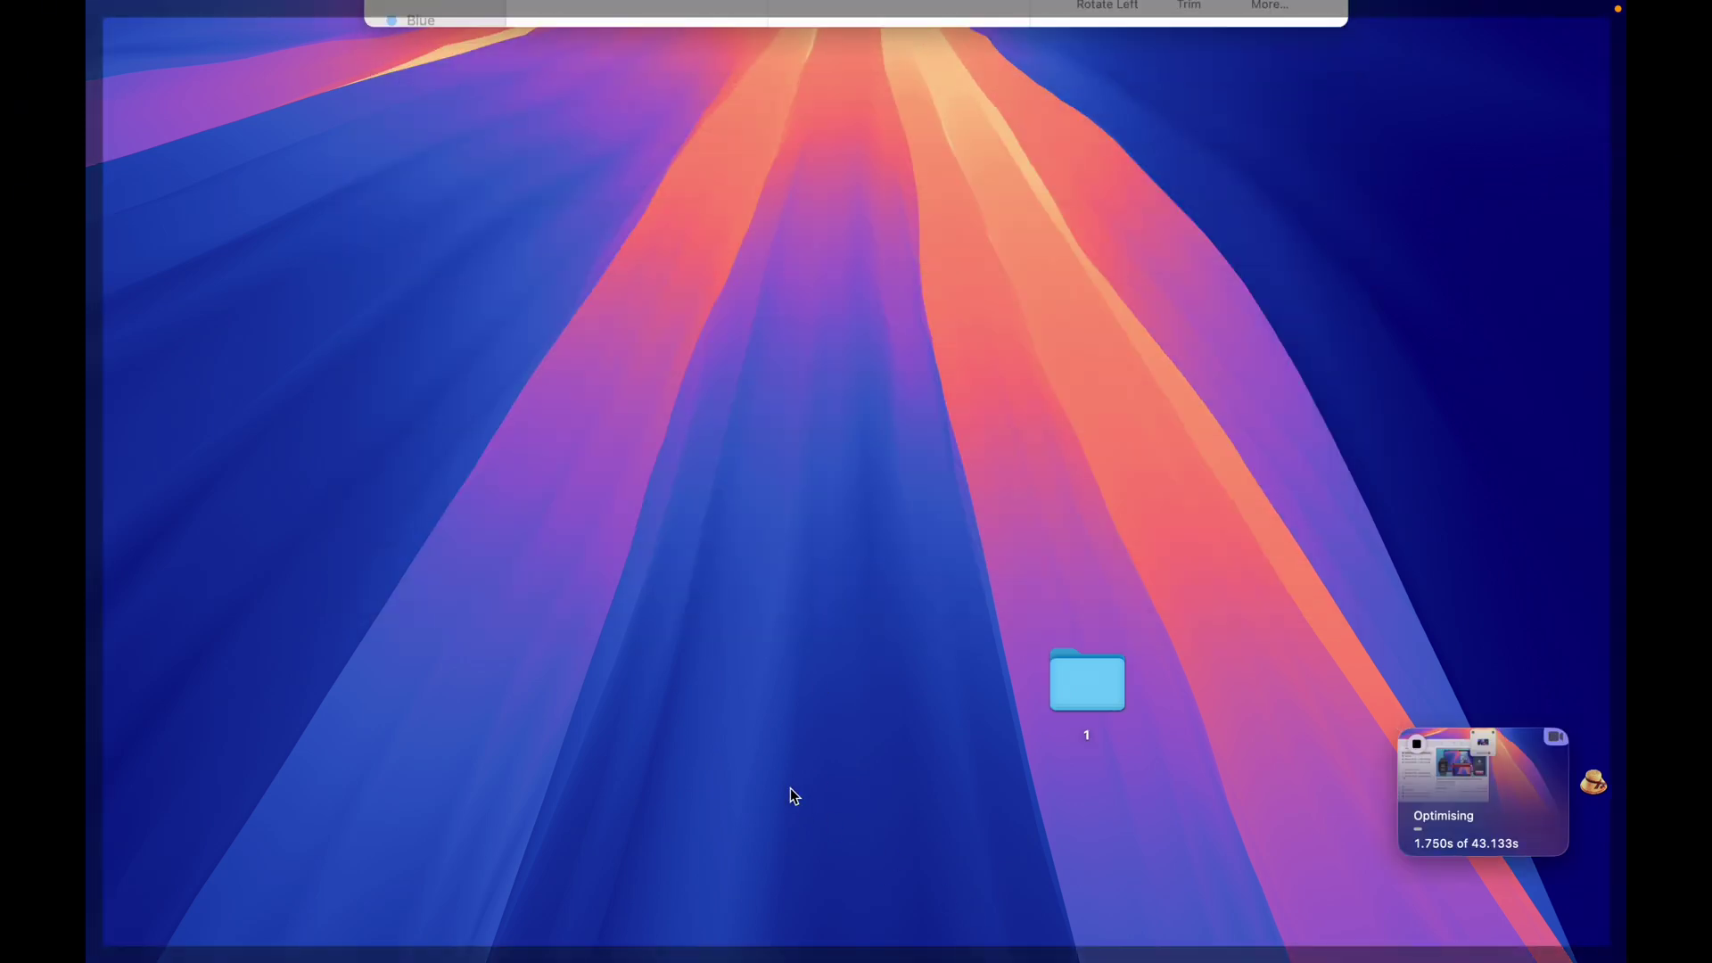
left_click(1021, 842)
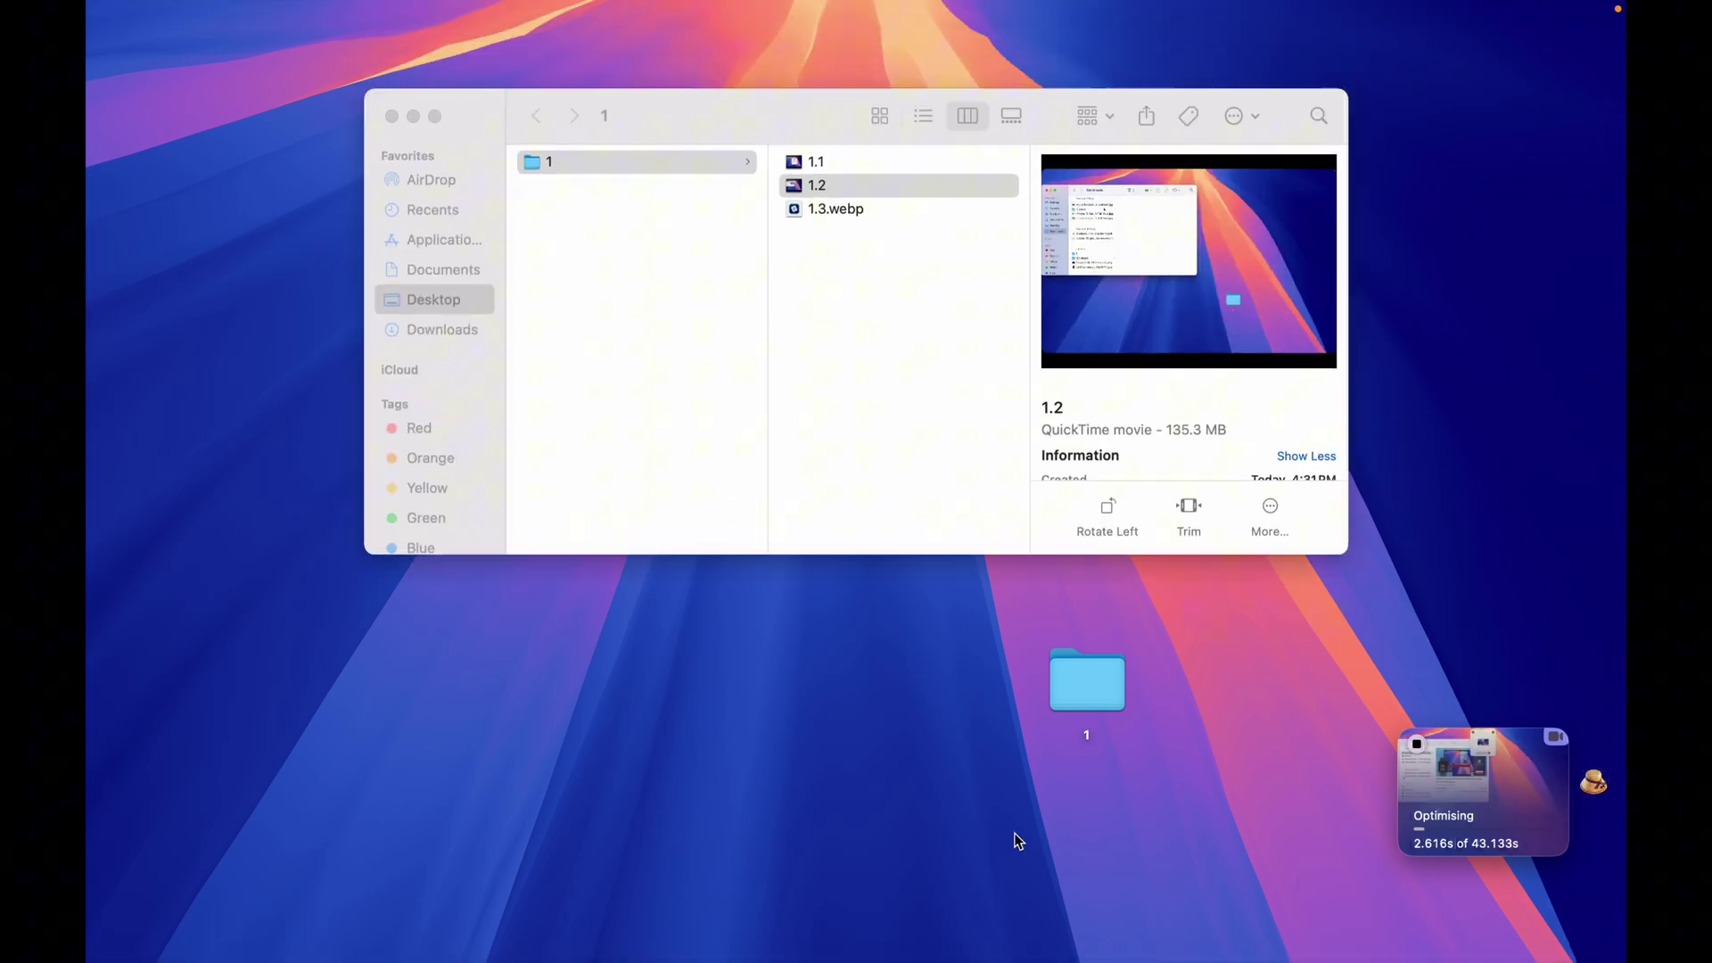
left_click(1020, 842)
mouse_move(1375, 749)
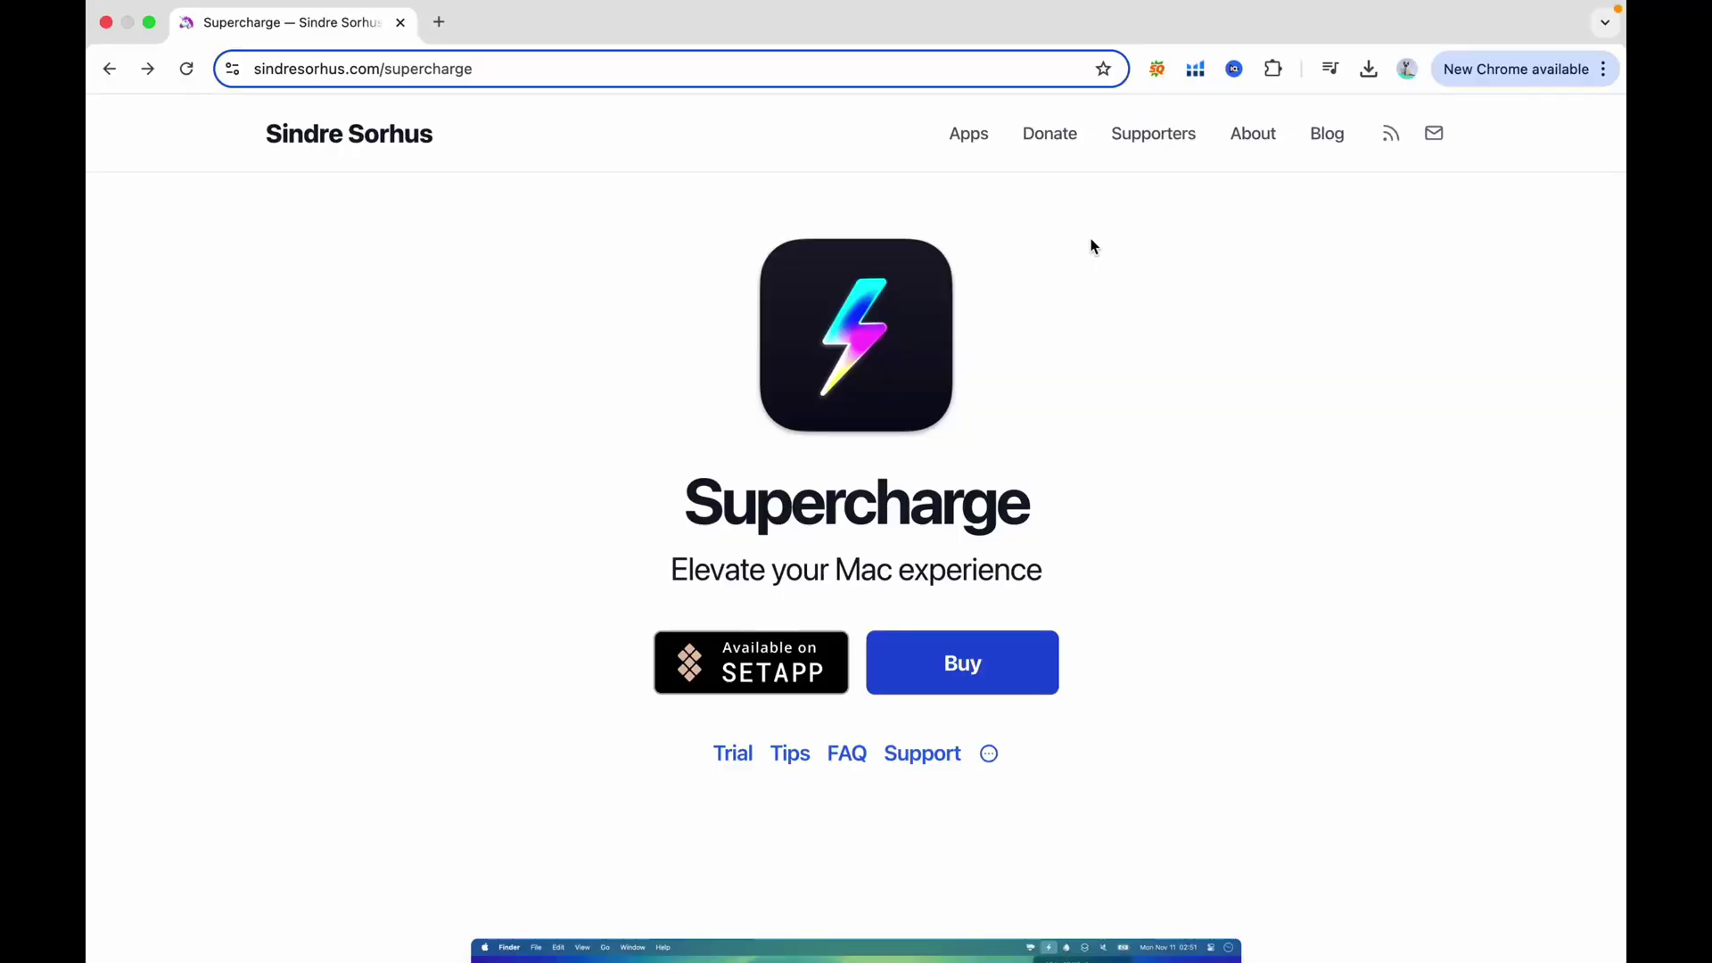
Scroll down the Supercharge page to its feature list, then back up.
scroll(1094, 246, "down", 15)
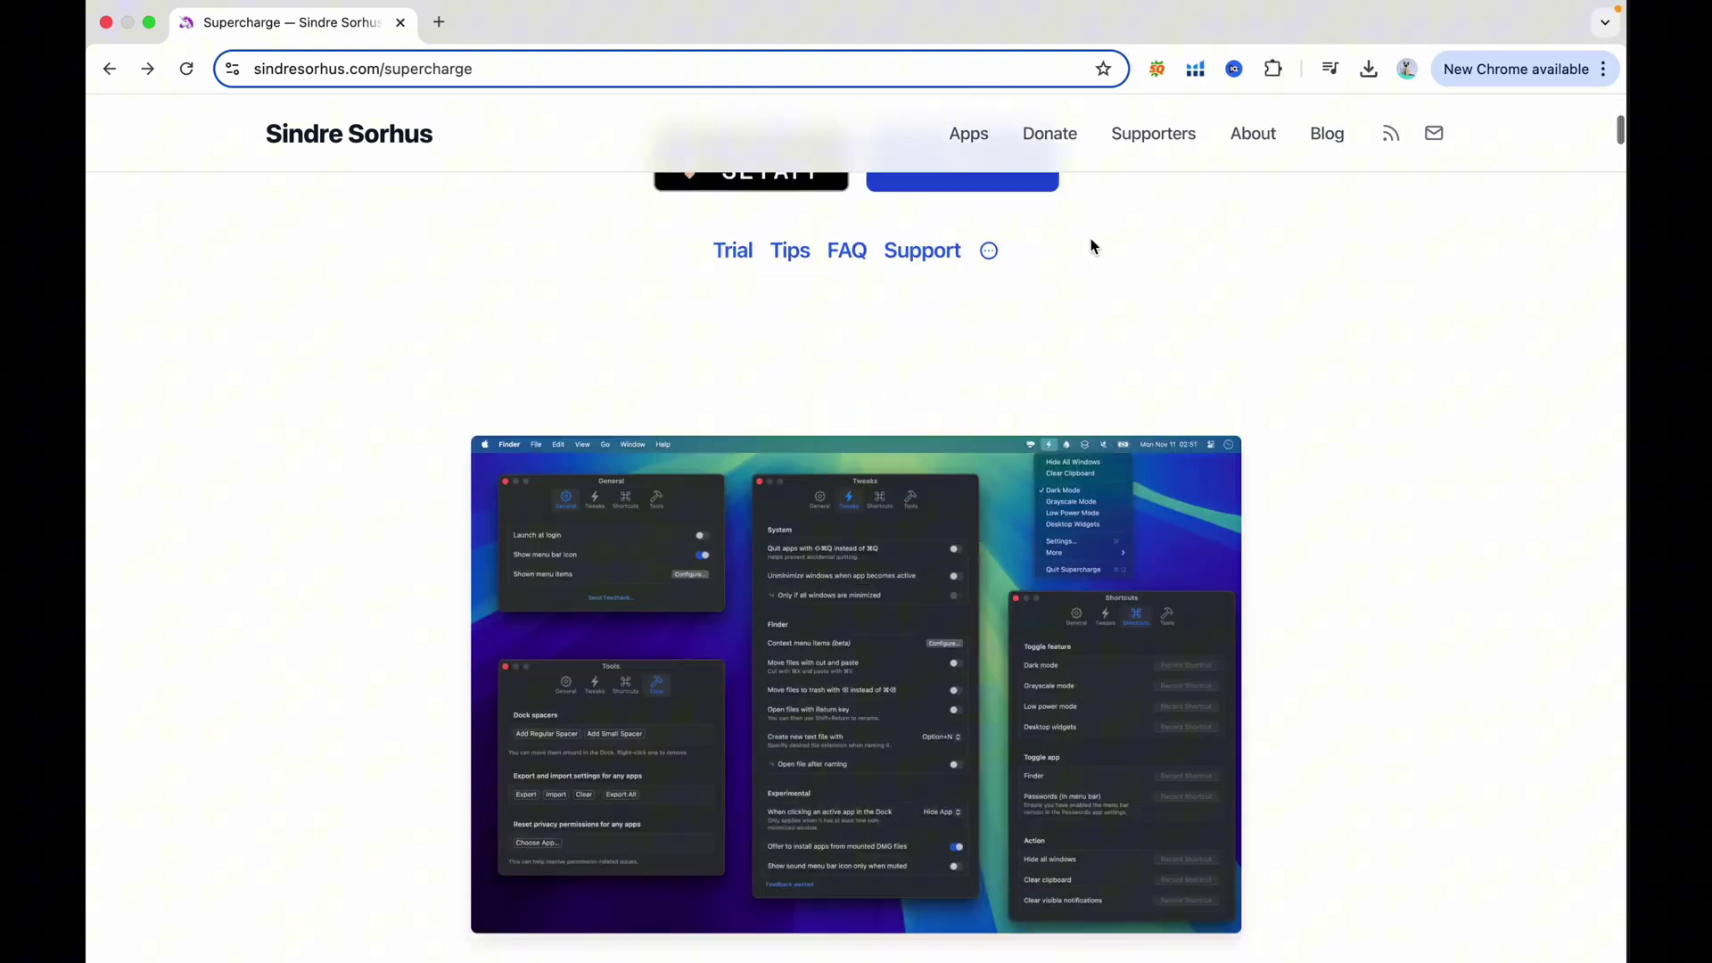
scroll(1093, 246, "down", 20)
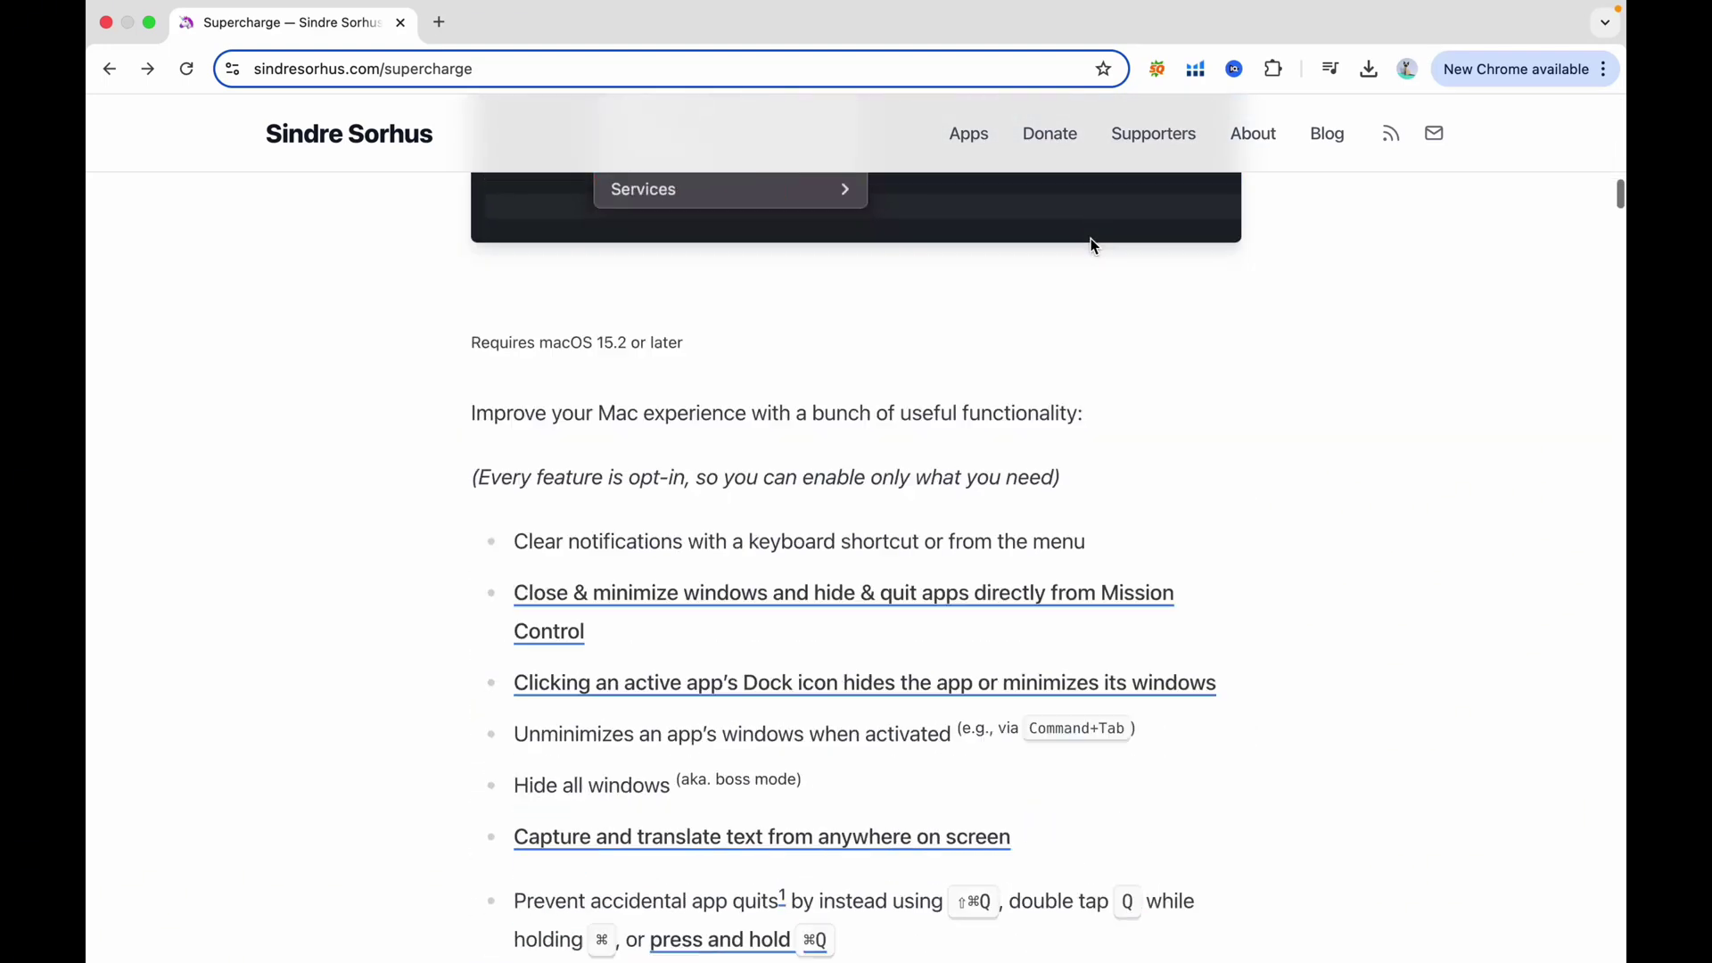
scroll(1094, 246, "up", 20)
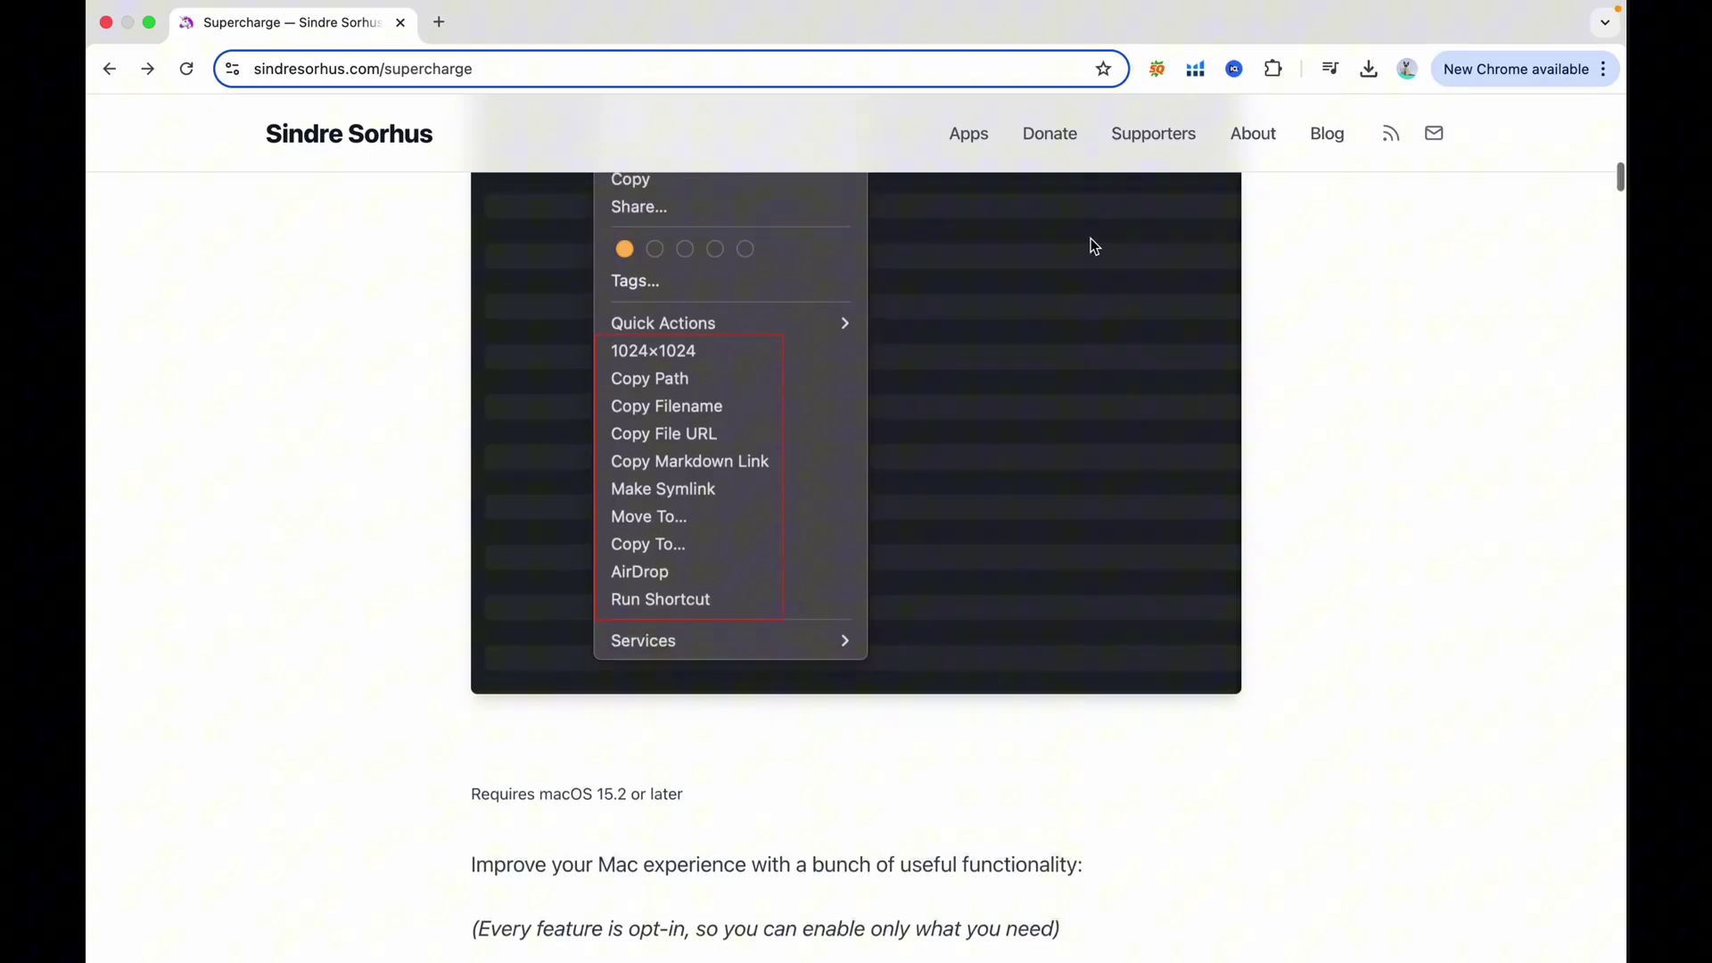
Install and open Clop from its disk image when Supercharge prompts.
scroll(1090, 239, "up", 4)
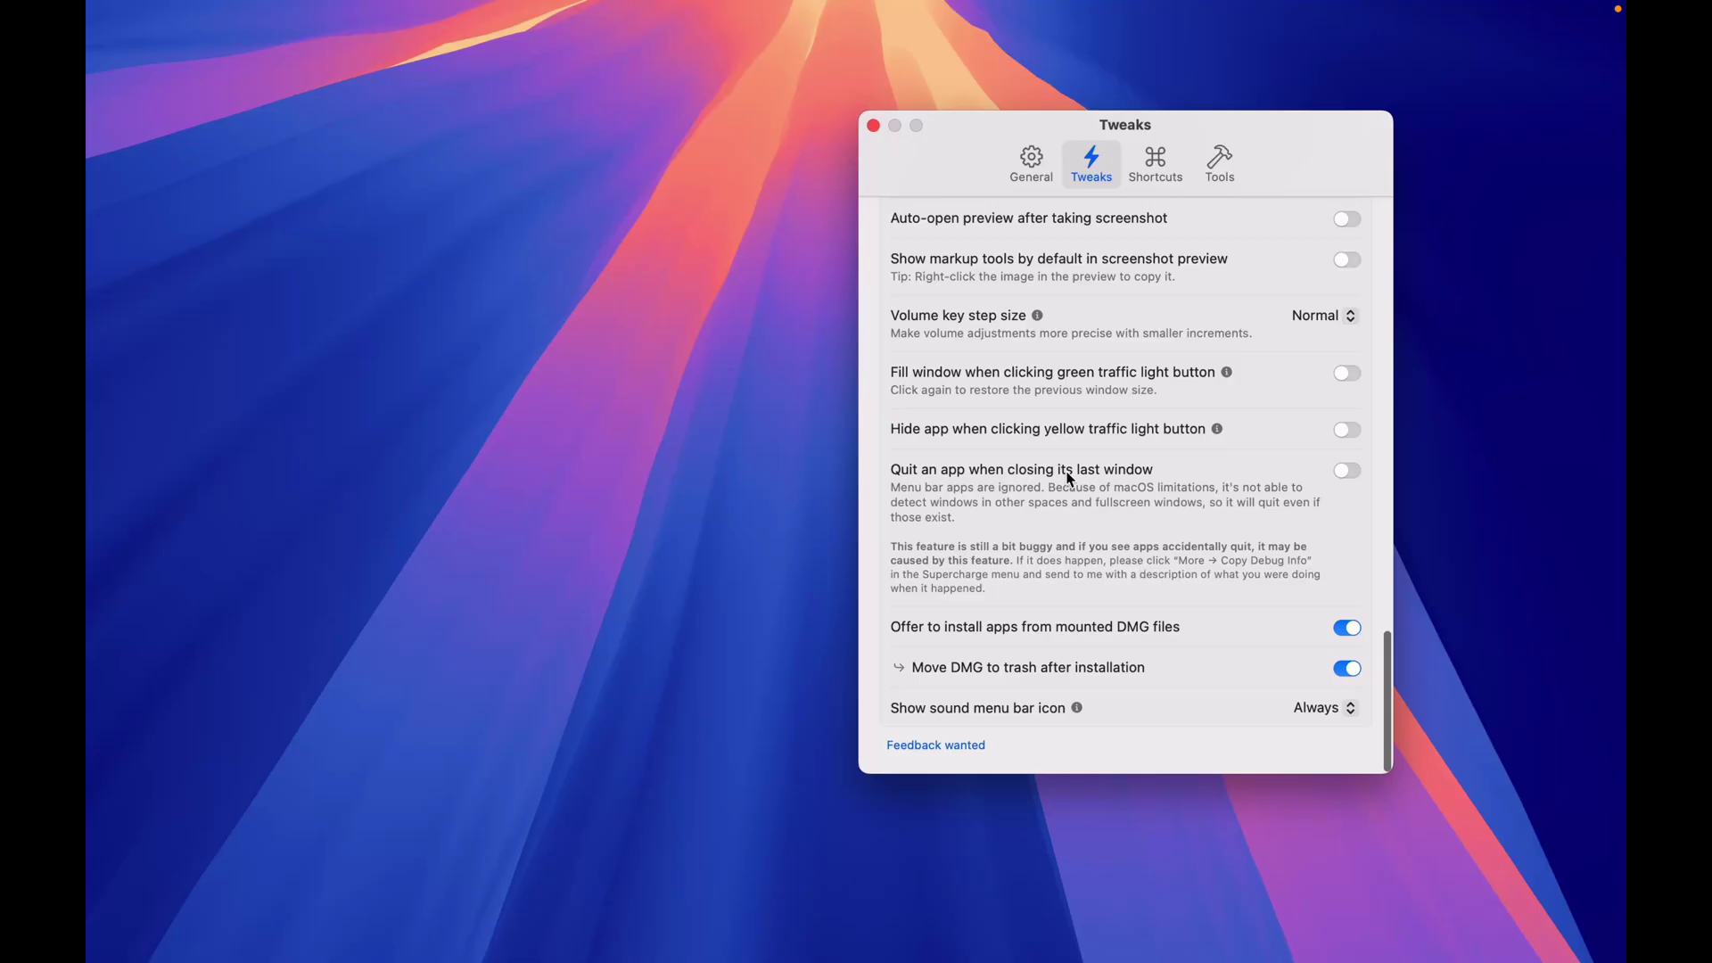
left_click(873, 126)
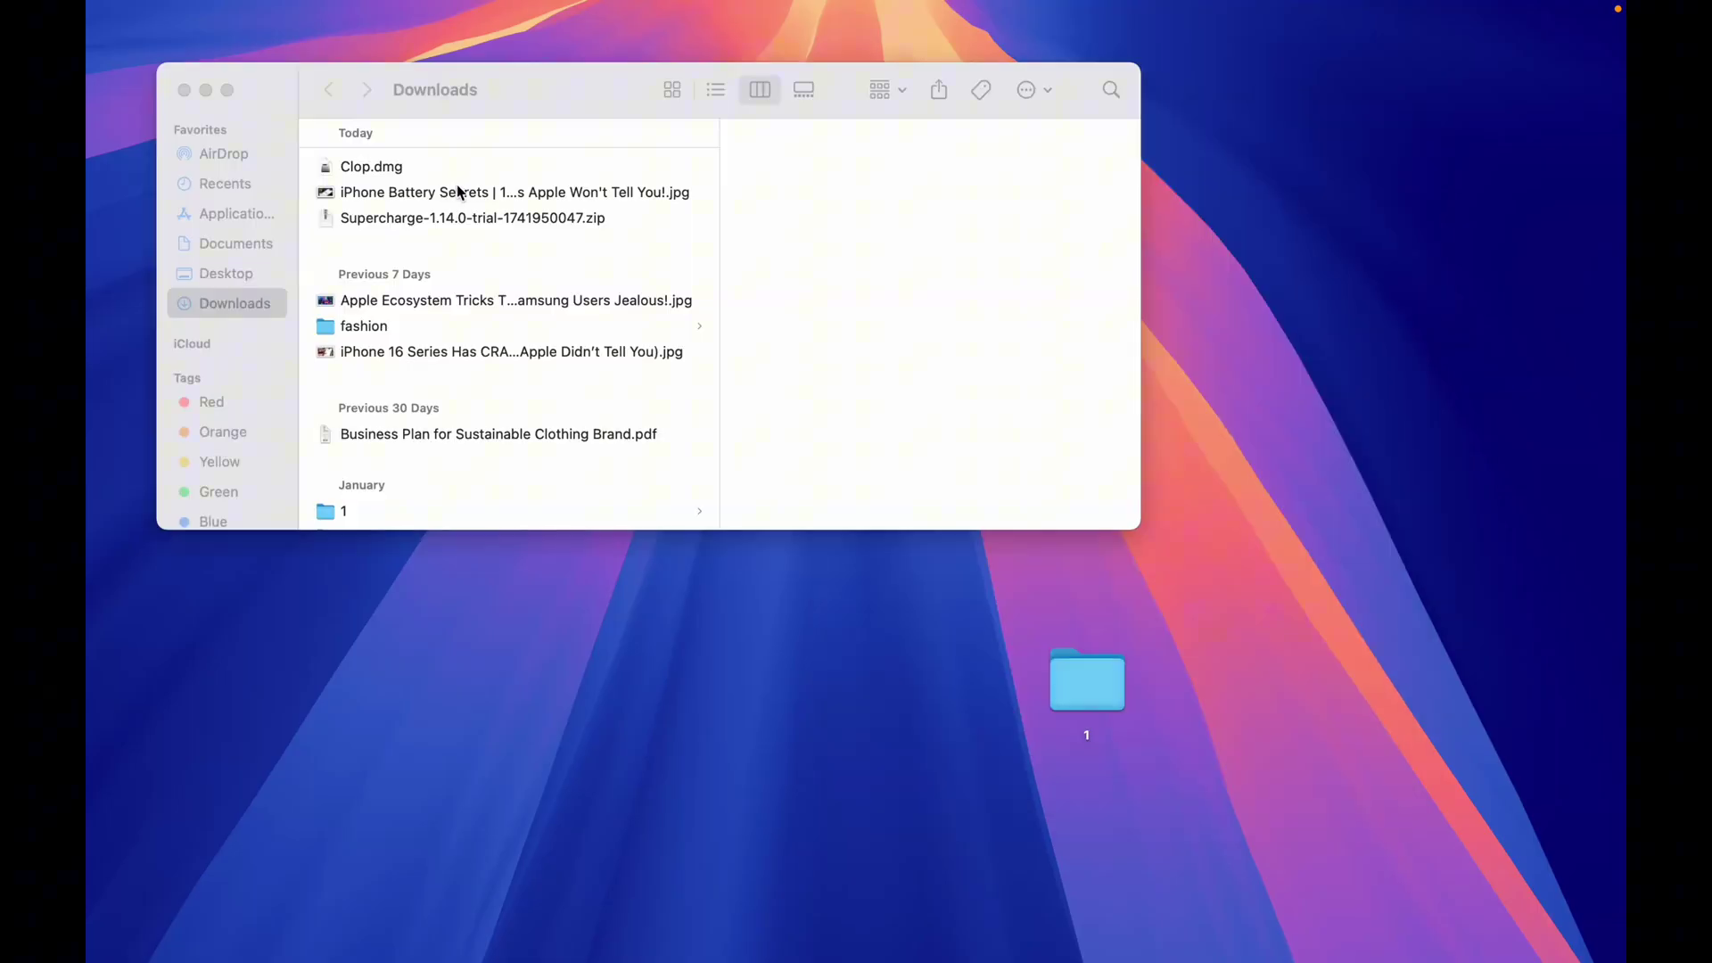
double_click(449, 167)
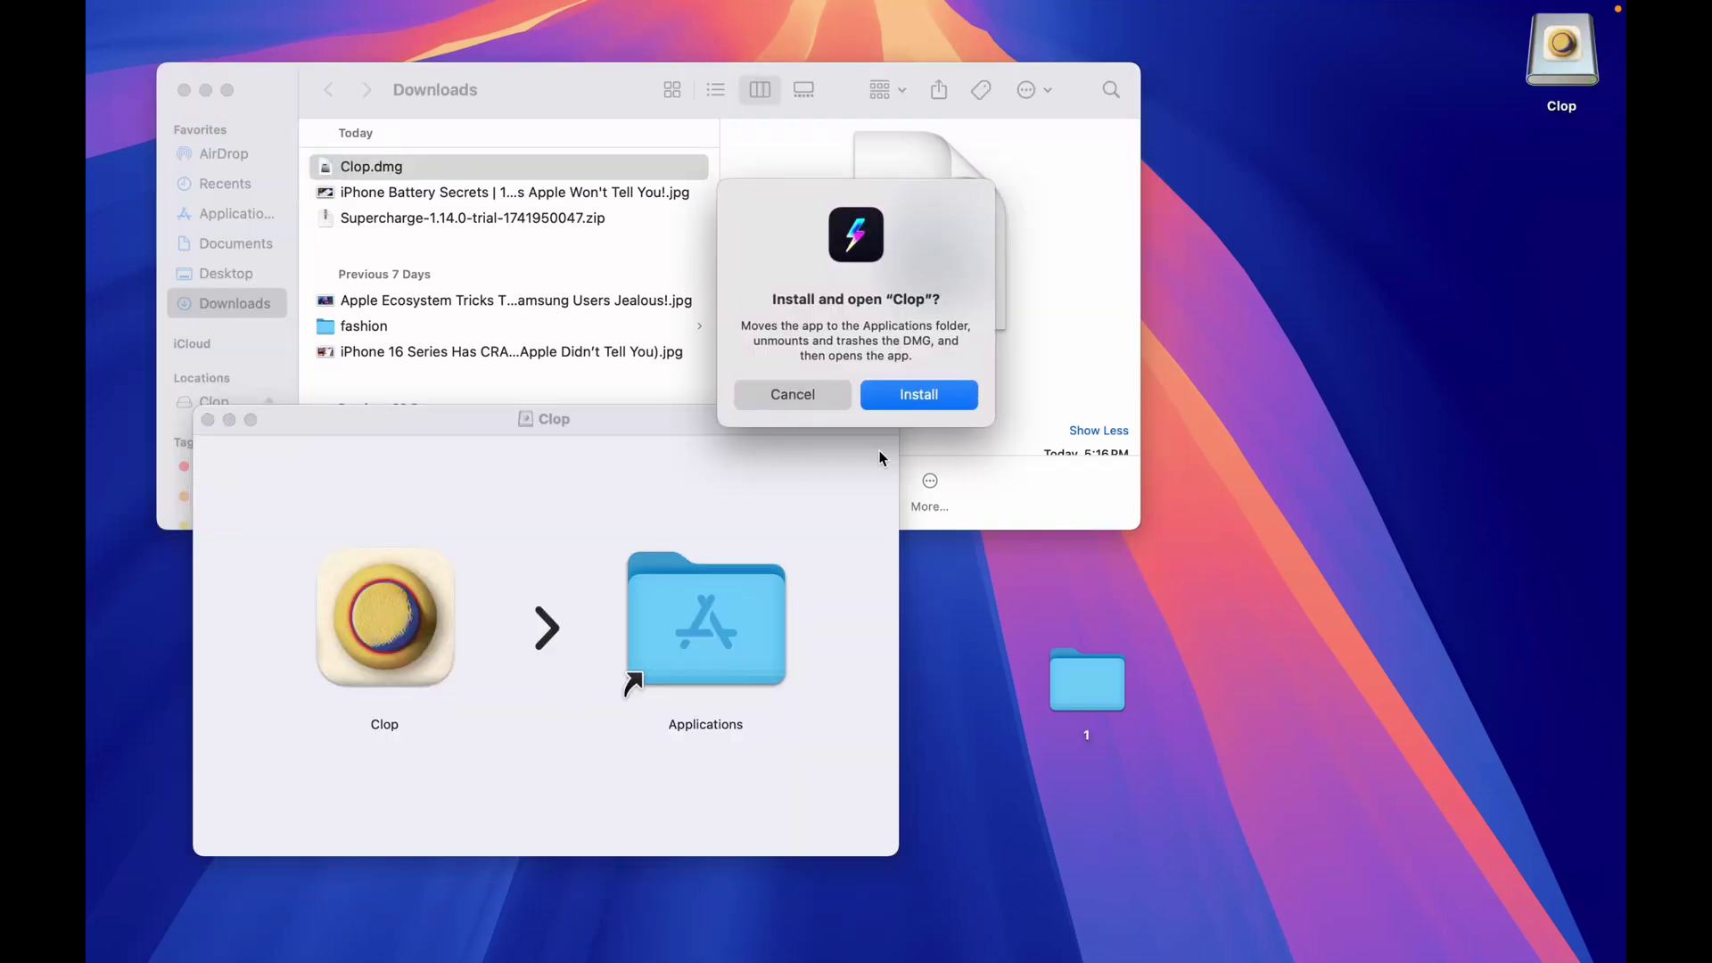
left_click(941, 396)
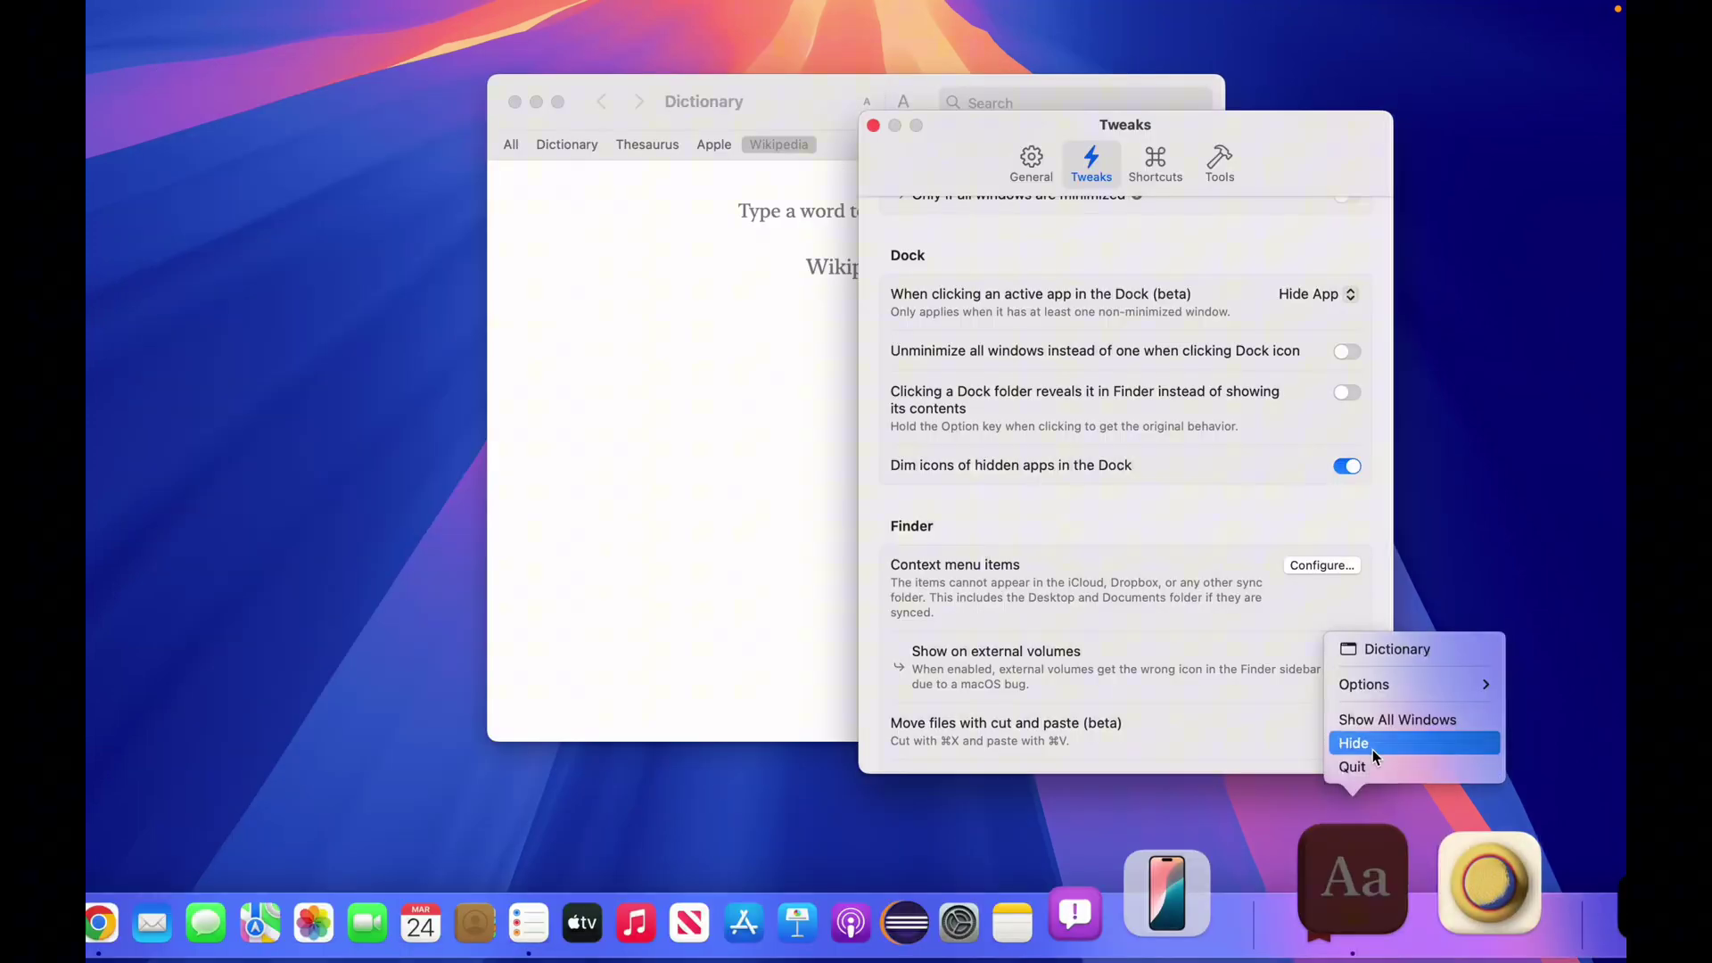
left_click(1372, 751)
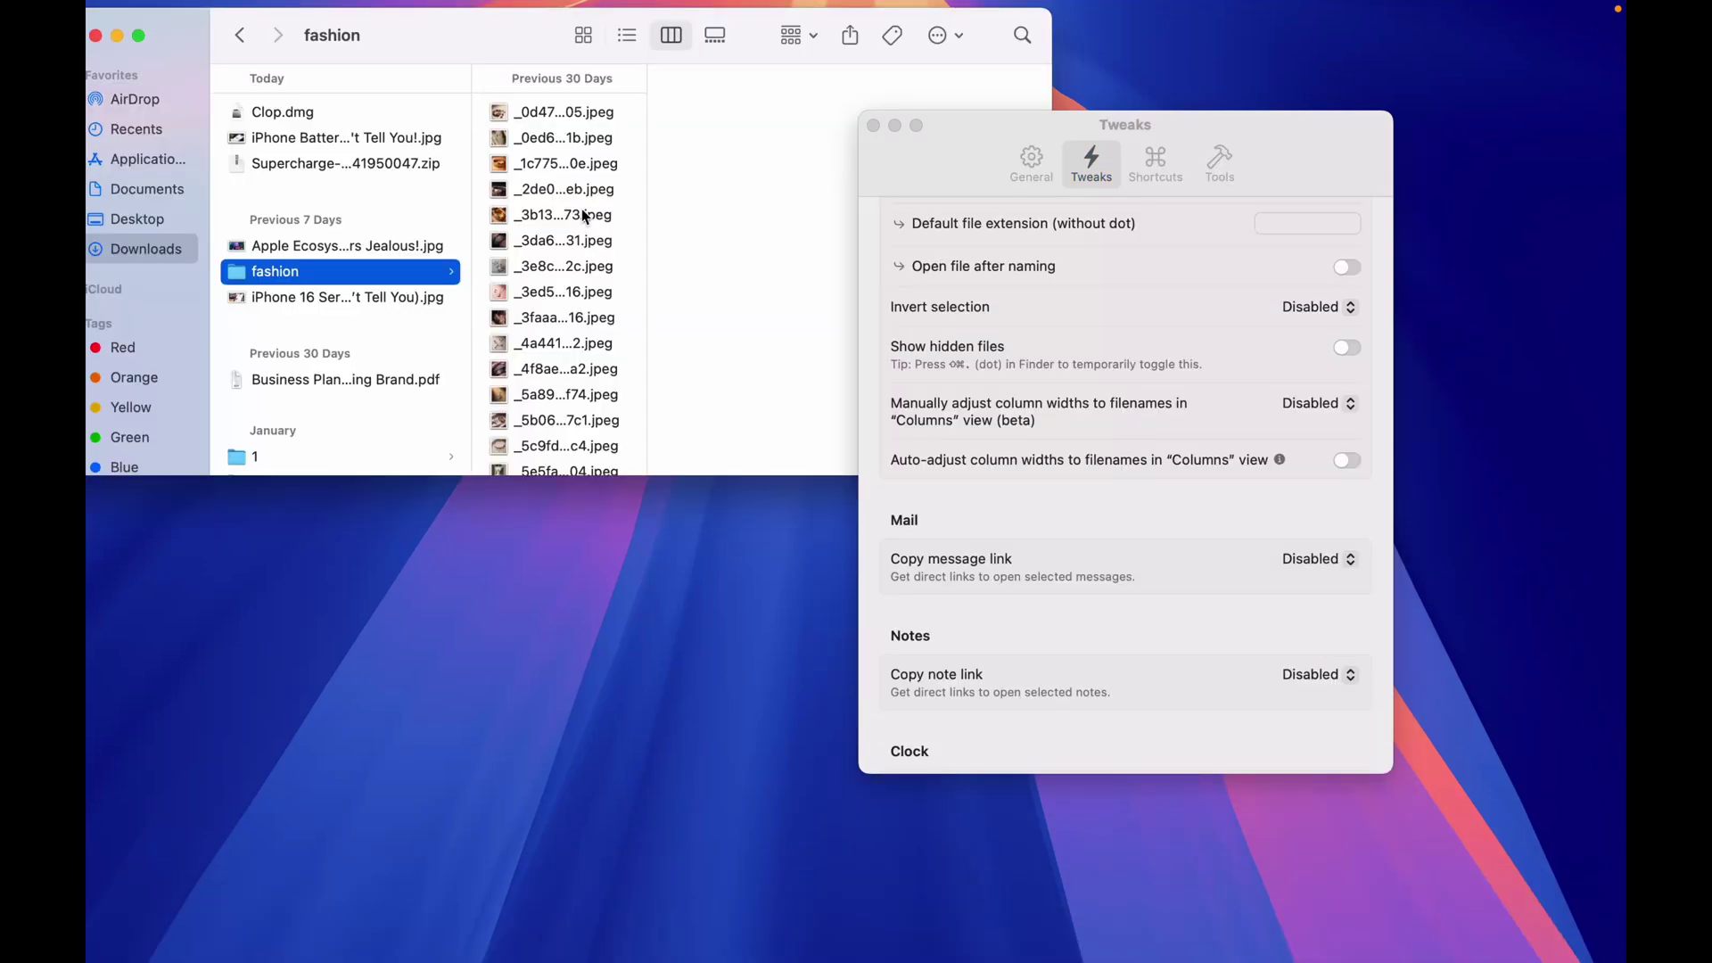
Enable 'Auto-adjust column widths to filenames in Columns view' and open the fashion folder.
left_click(585, 216)
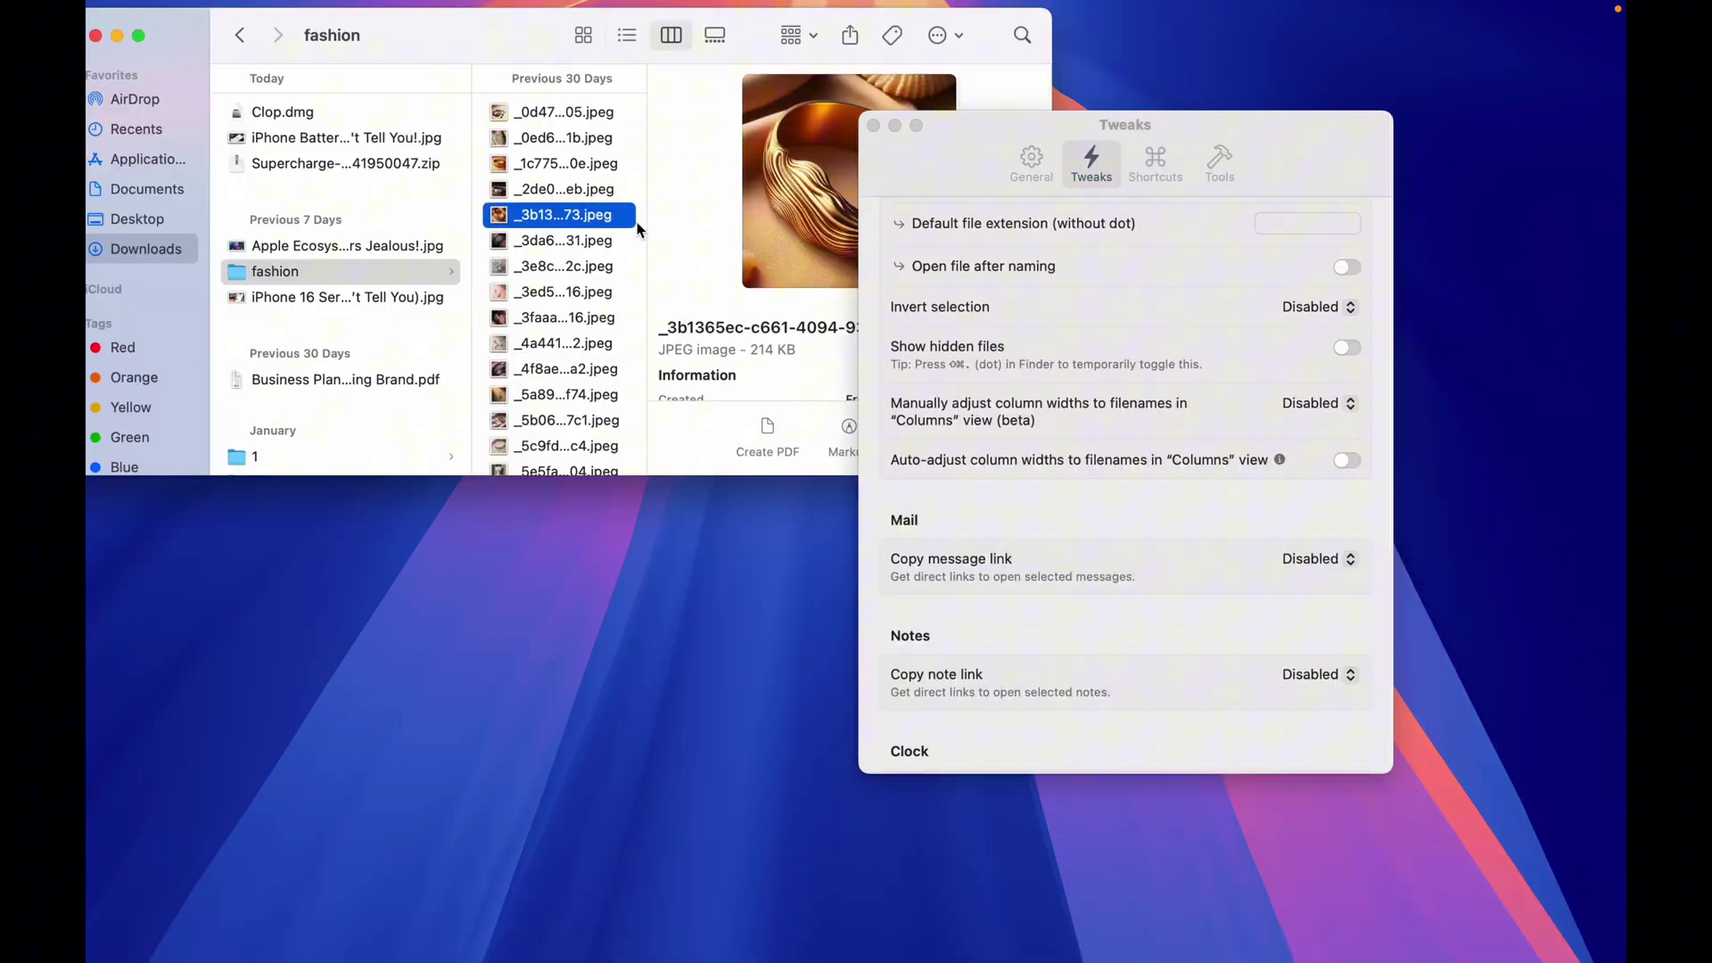
left_click(1357, 461)
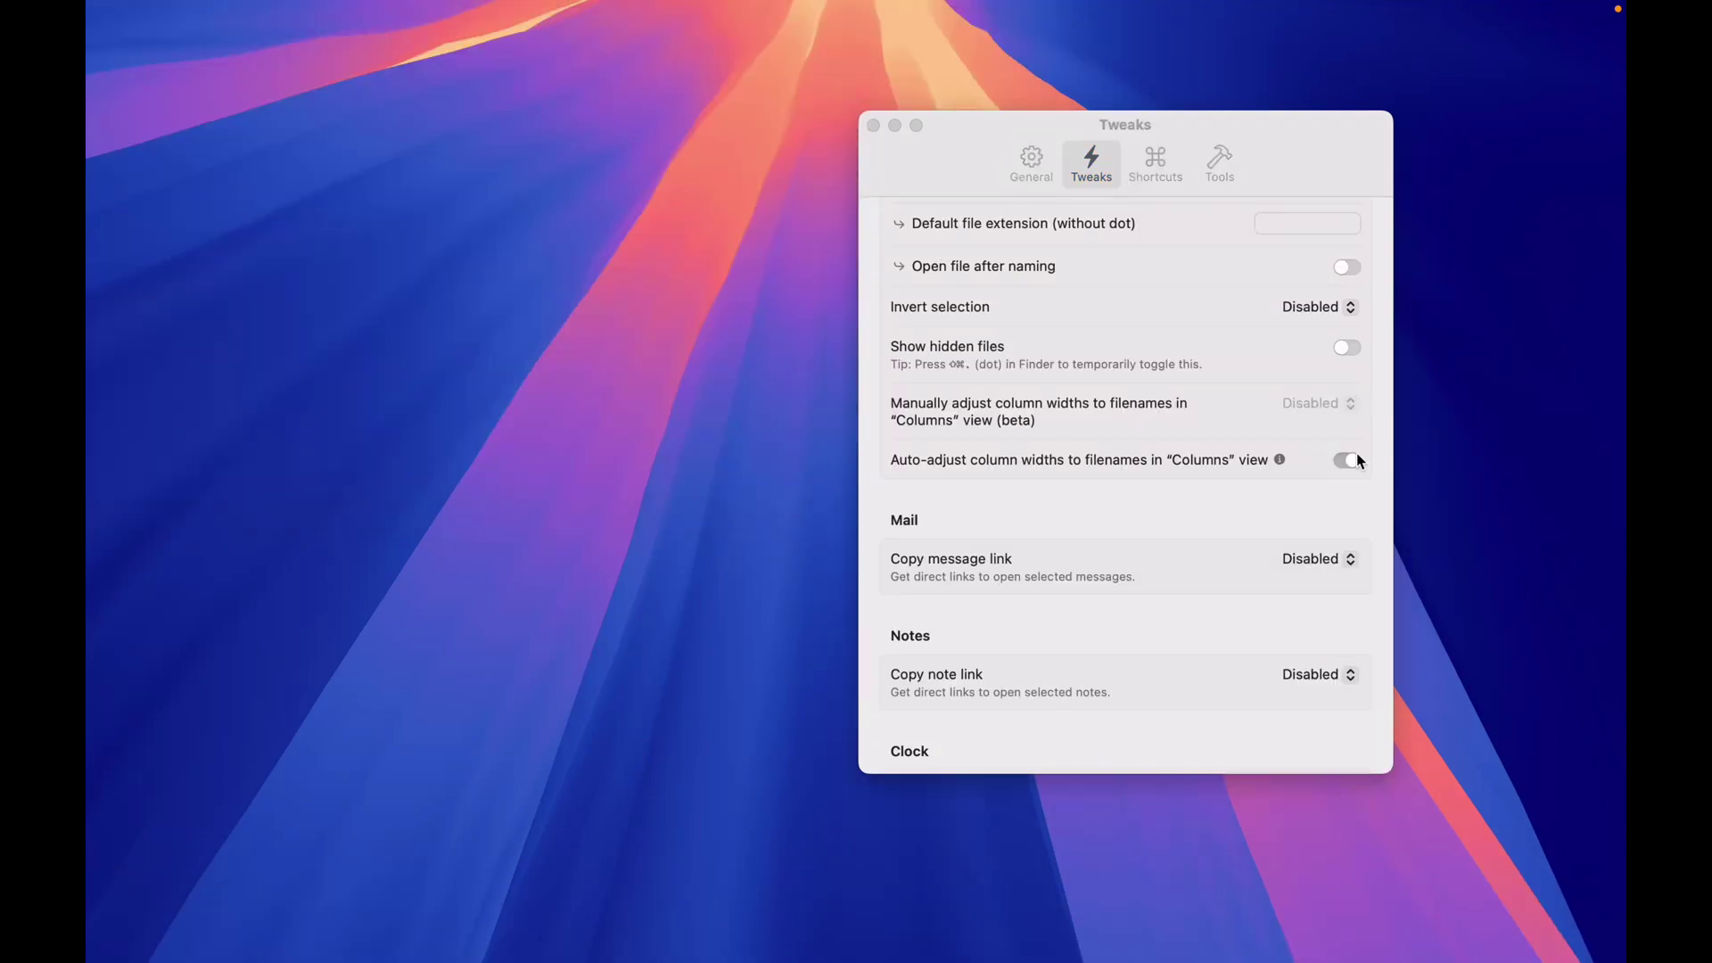
left_click_drag(639, 191, 520, 95)
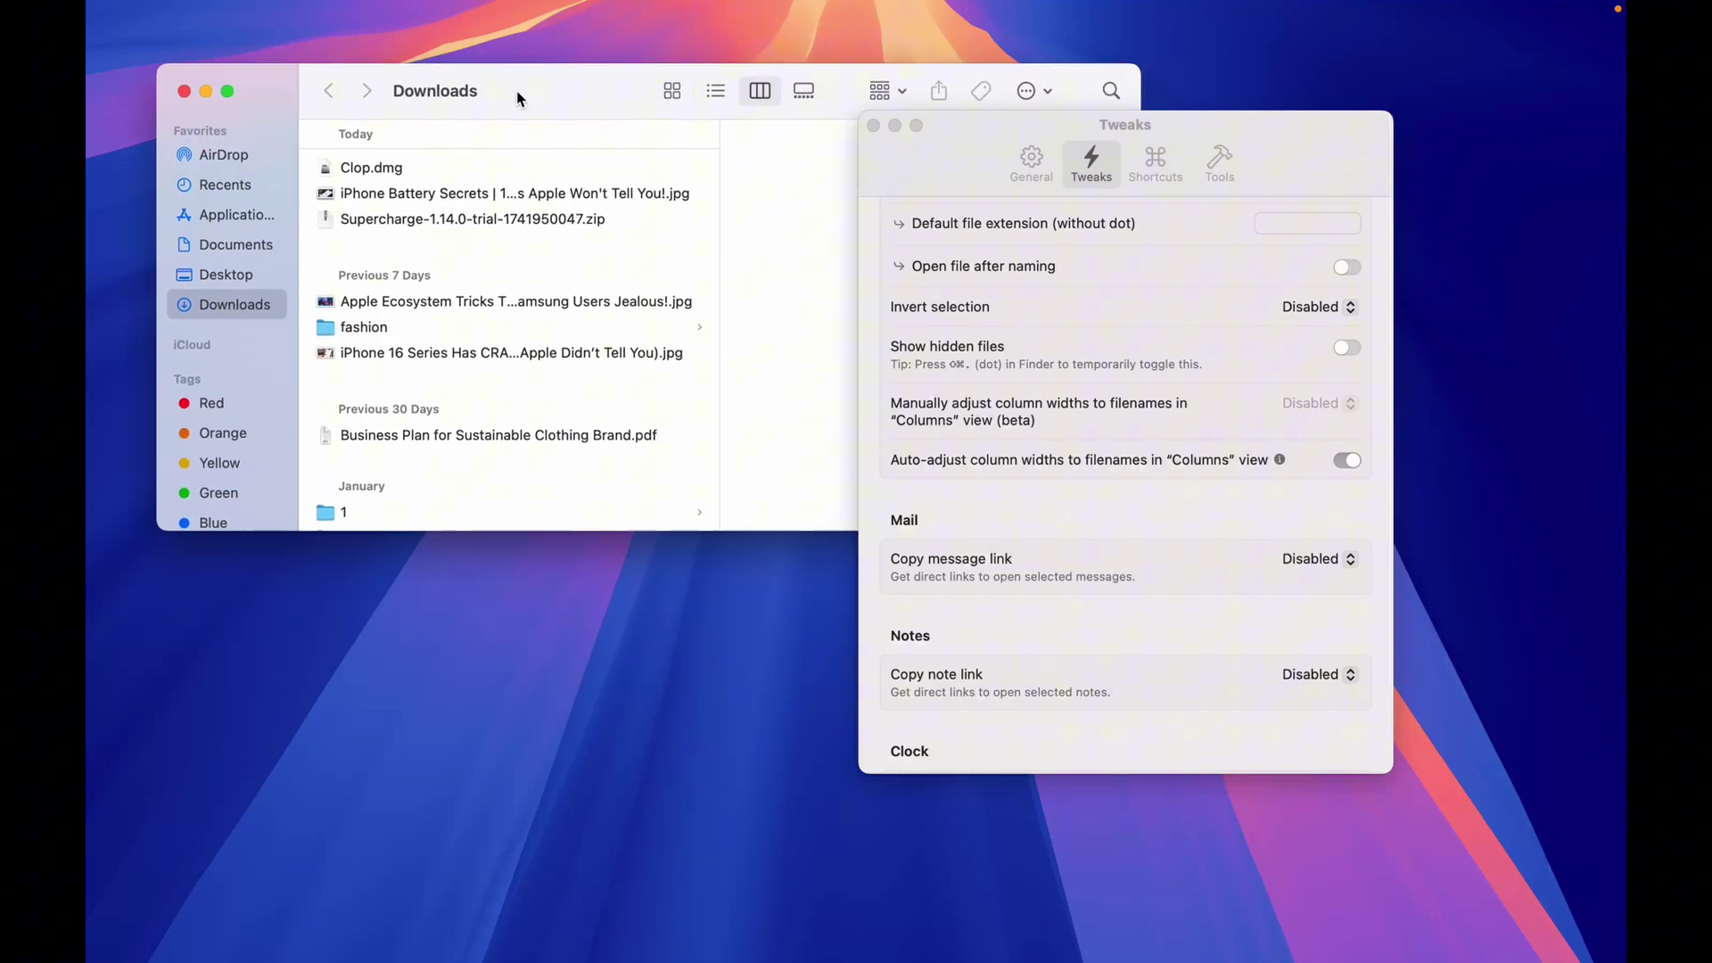
left_click(398, 330)
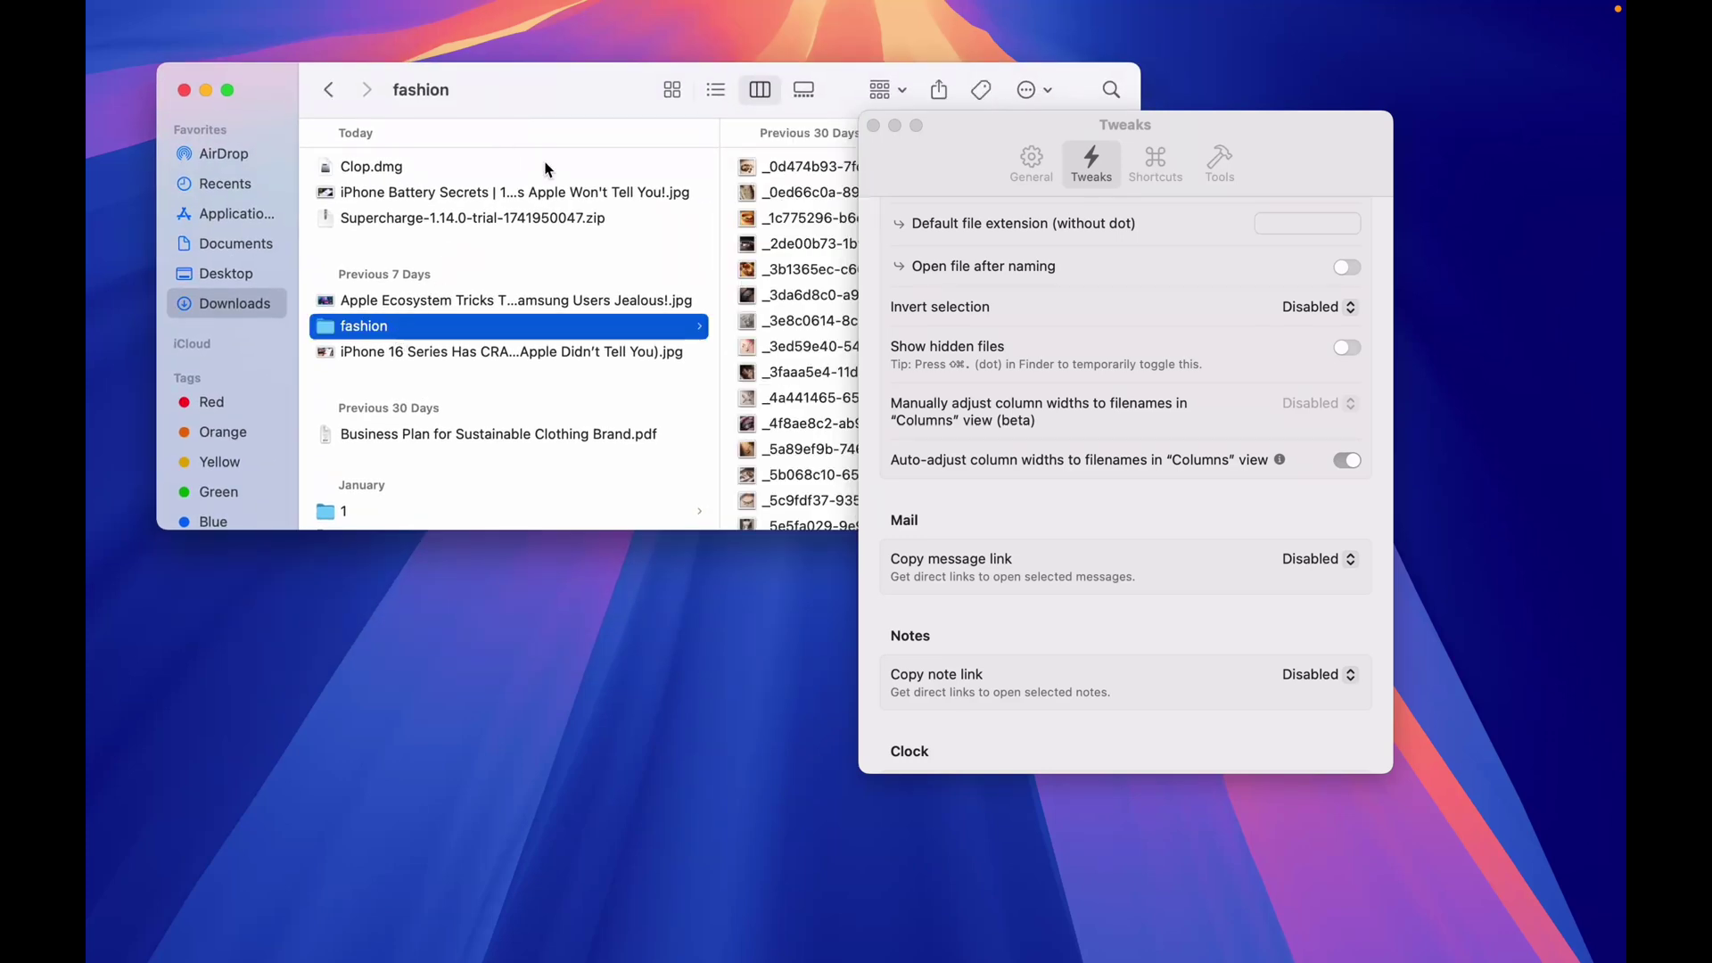
left_click_drag(601, 90, 258, 90)
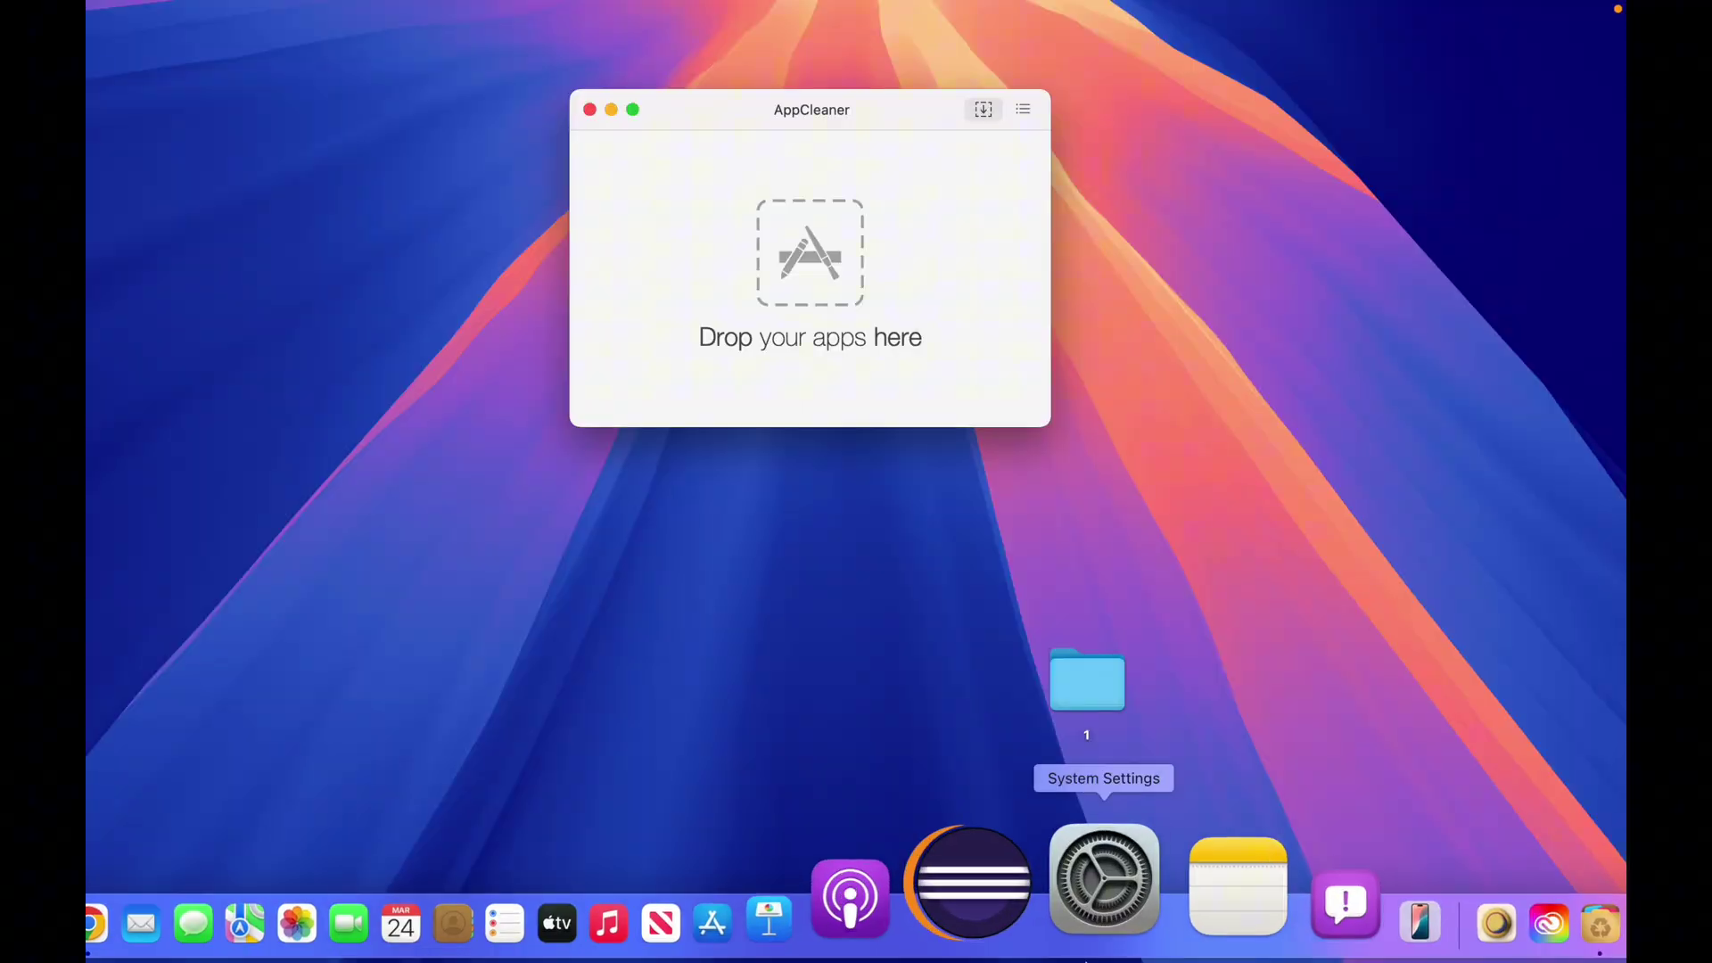
Drop the Creative Cloud Uninstaller on AppCleaner and remove it with both related files.
left_click_drag(1411, 879, 774, 267)
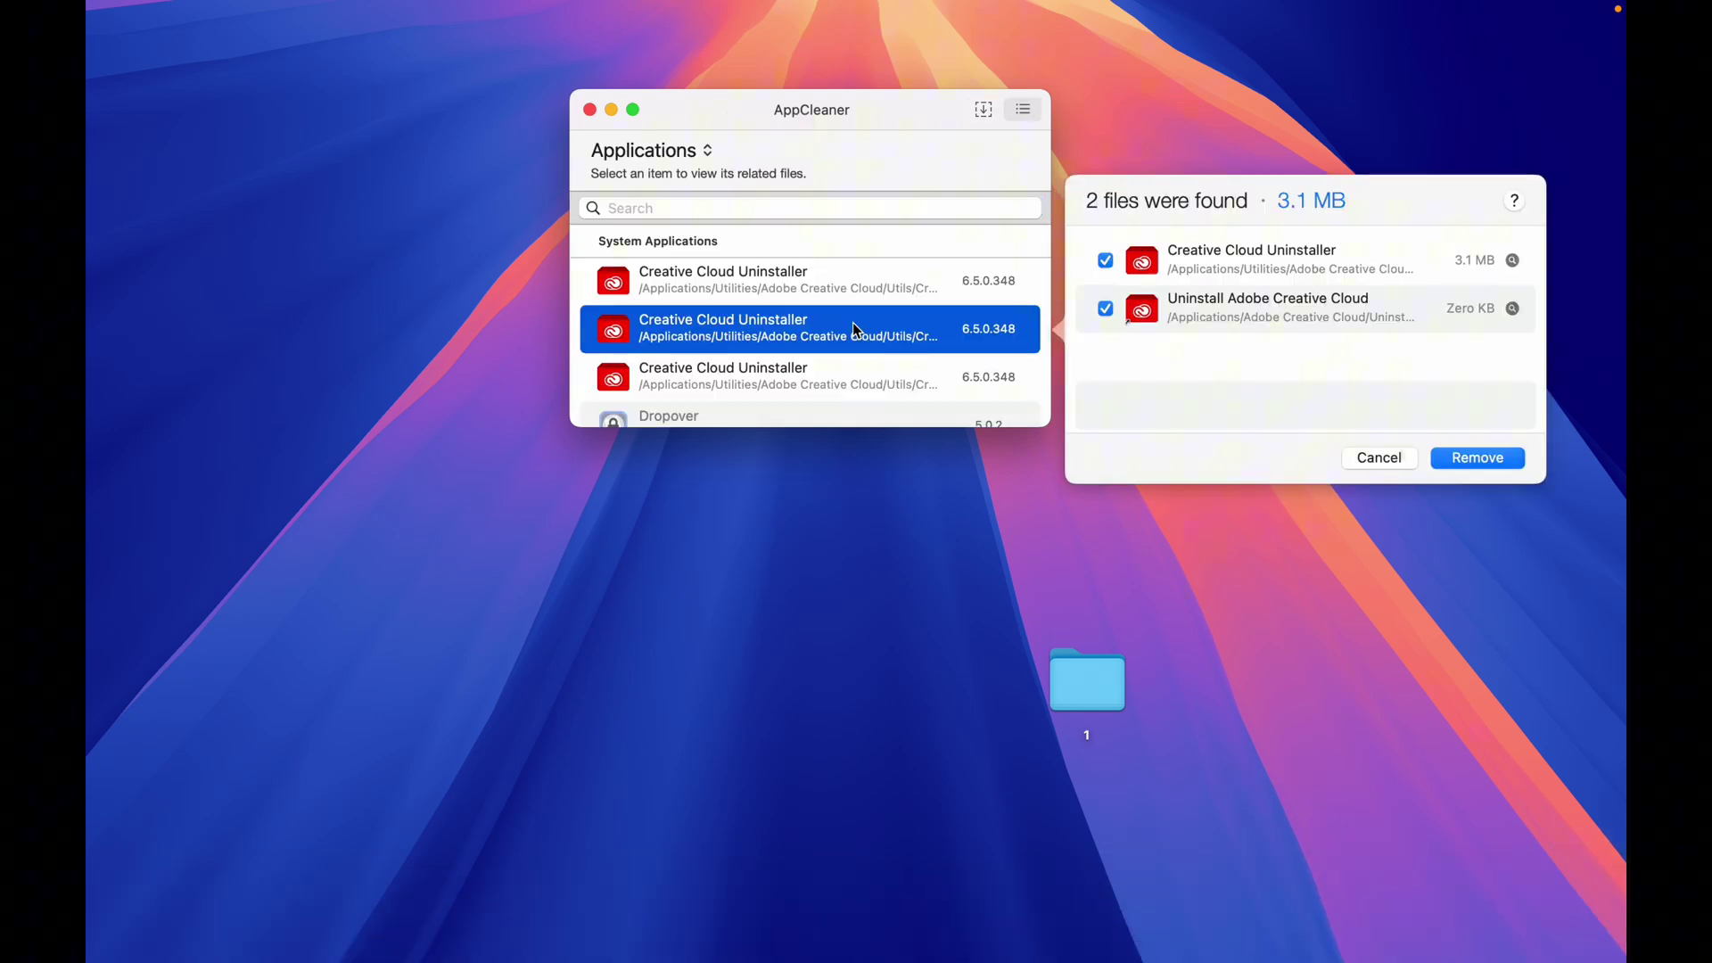
left_click(1474, 456)
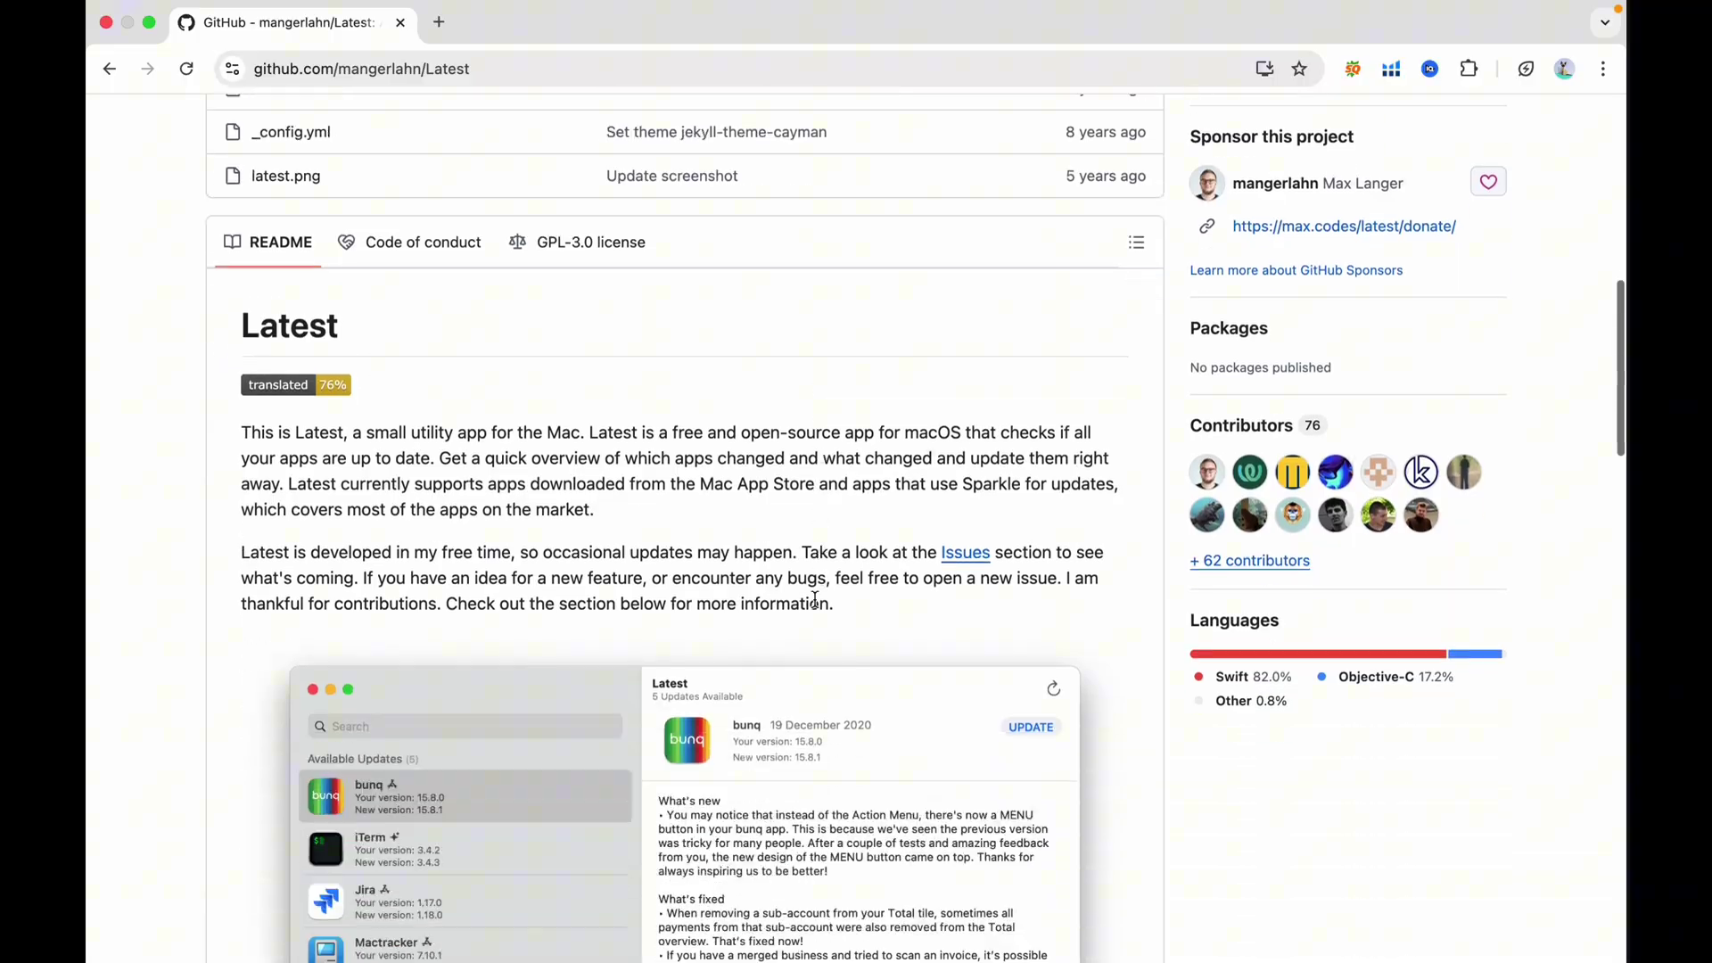
Open the Latest project's Releases page from its README and scroll to the assets.
scroll(815, 600, "down", 12)
scroll(675, 465, "up", 2)
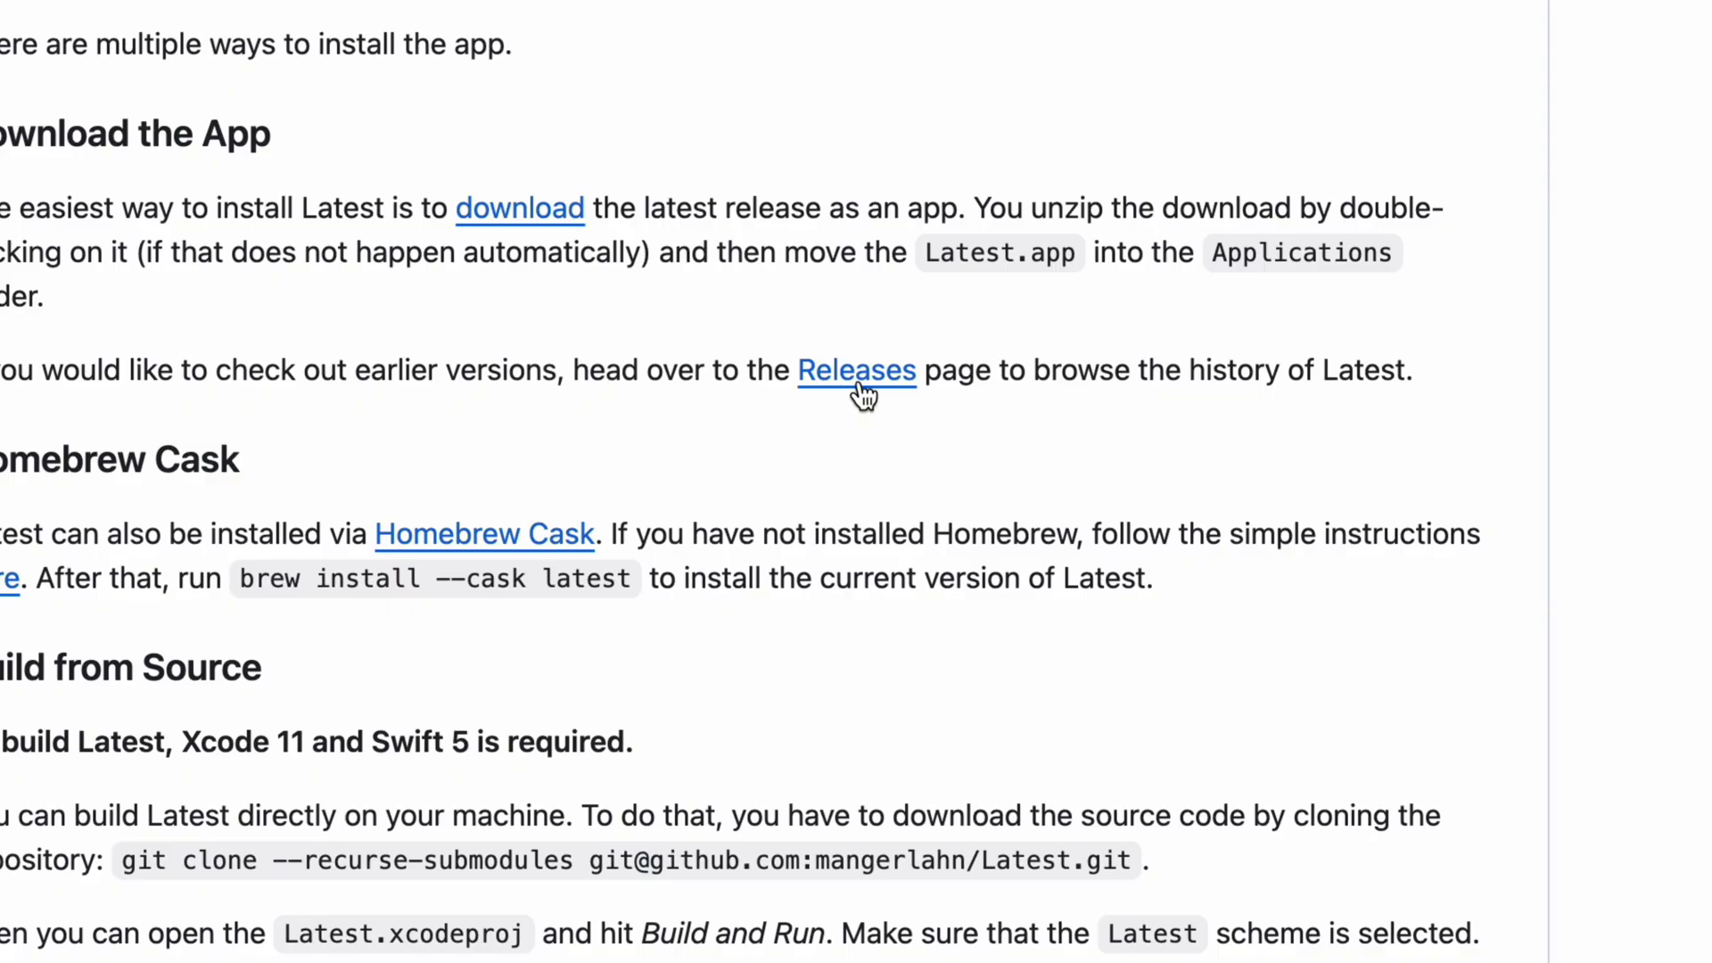
left_click(861, 392)
scroll(746, 633, "down", 3)
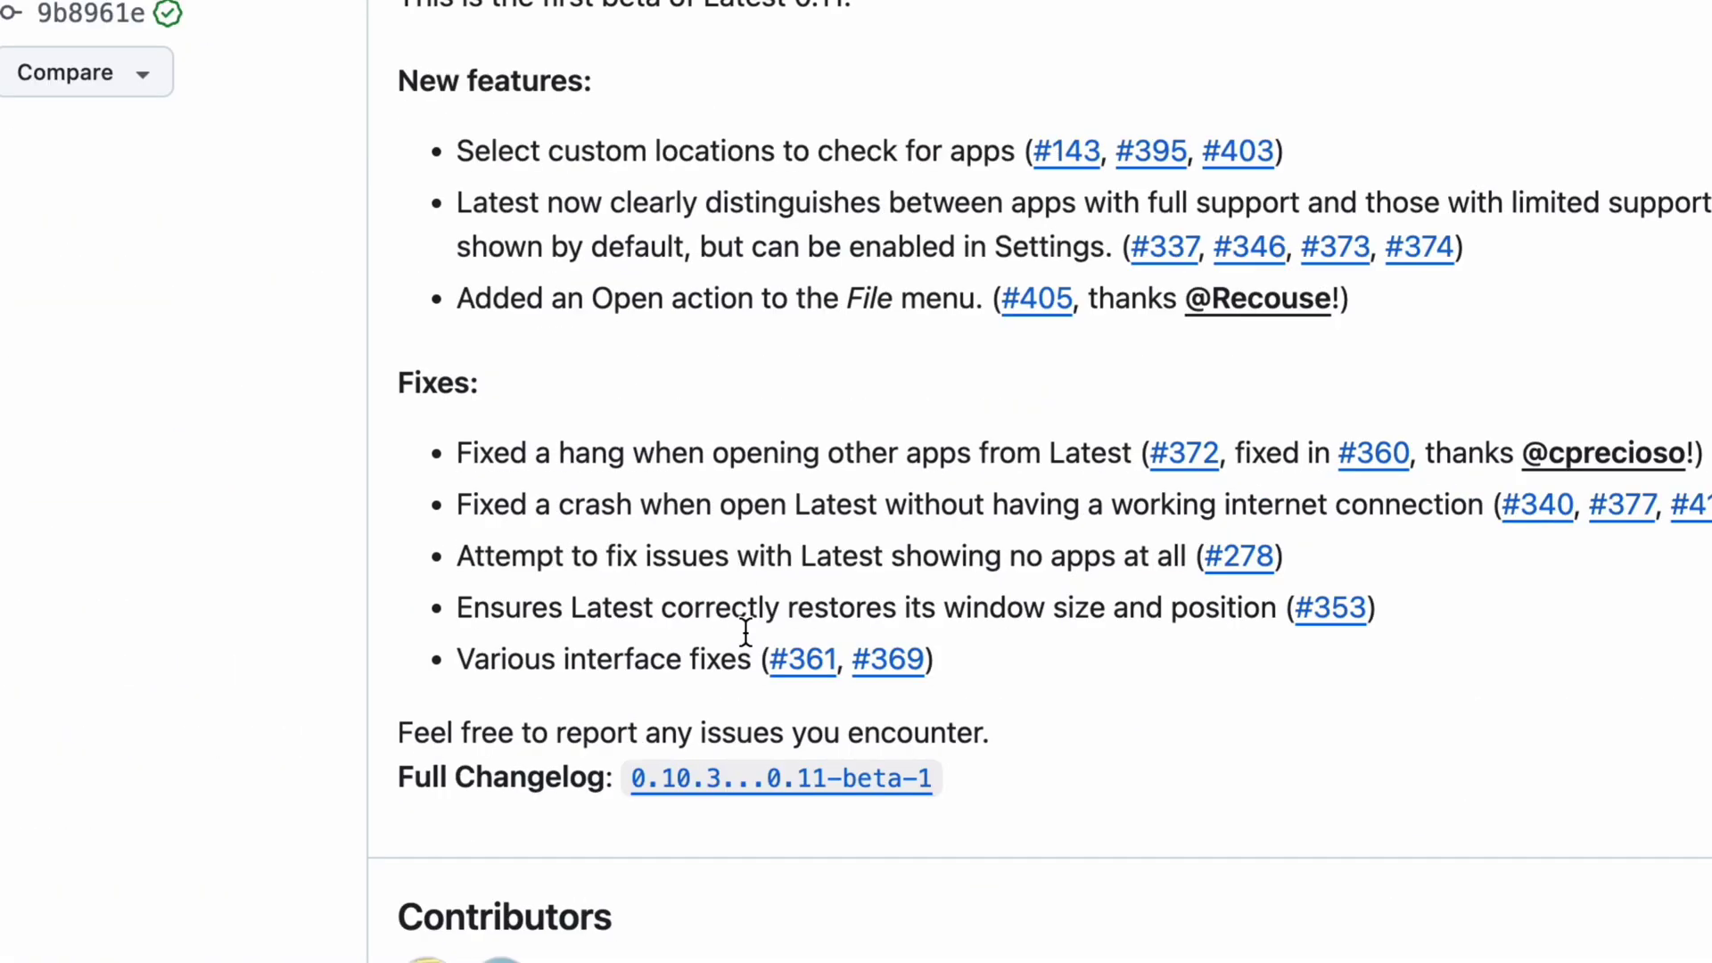
scroll(744, 635, "down", 12)
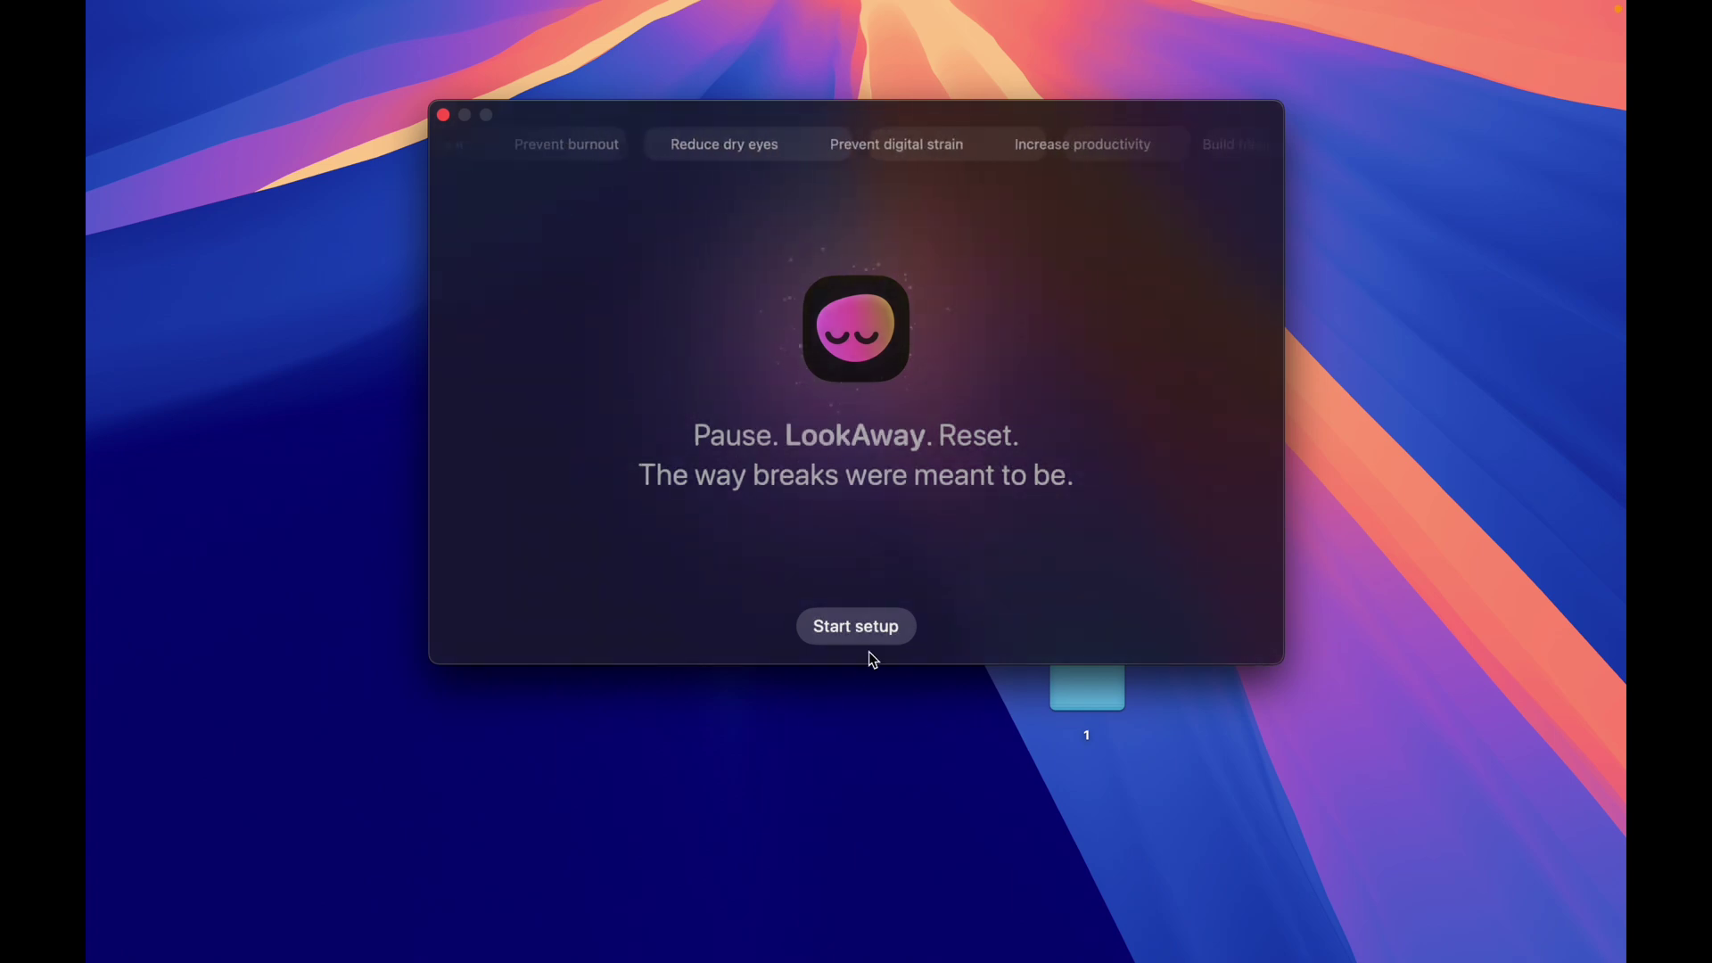
Complete LookAway setup with 20-minute work periods and 30-second breaks, then open its menu-bar menu.
left_click(852, 626)
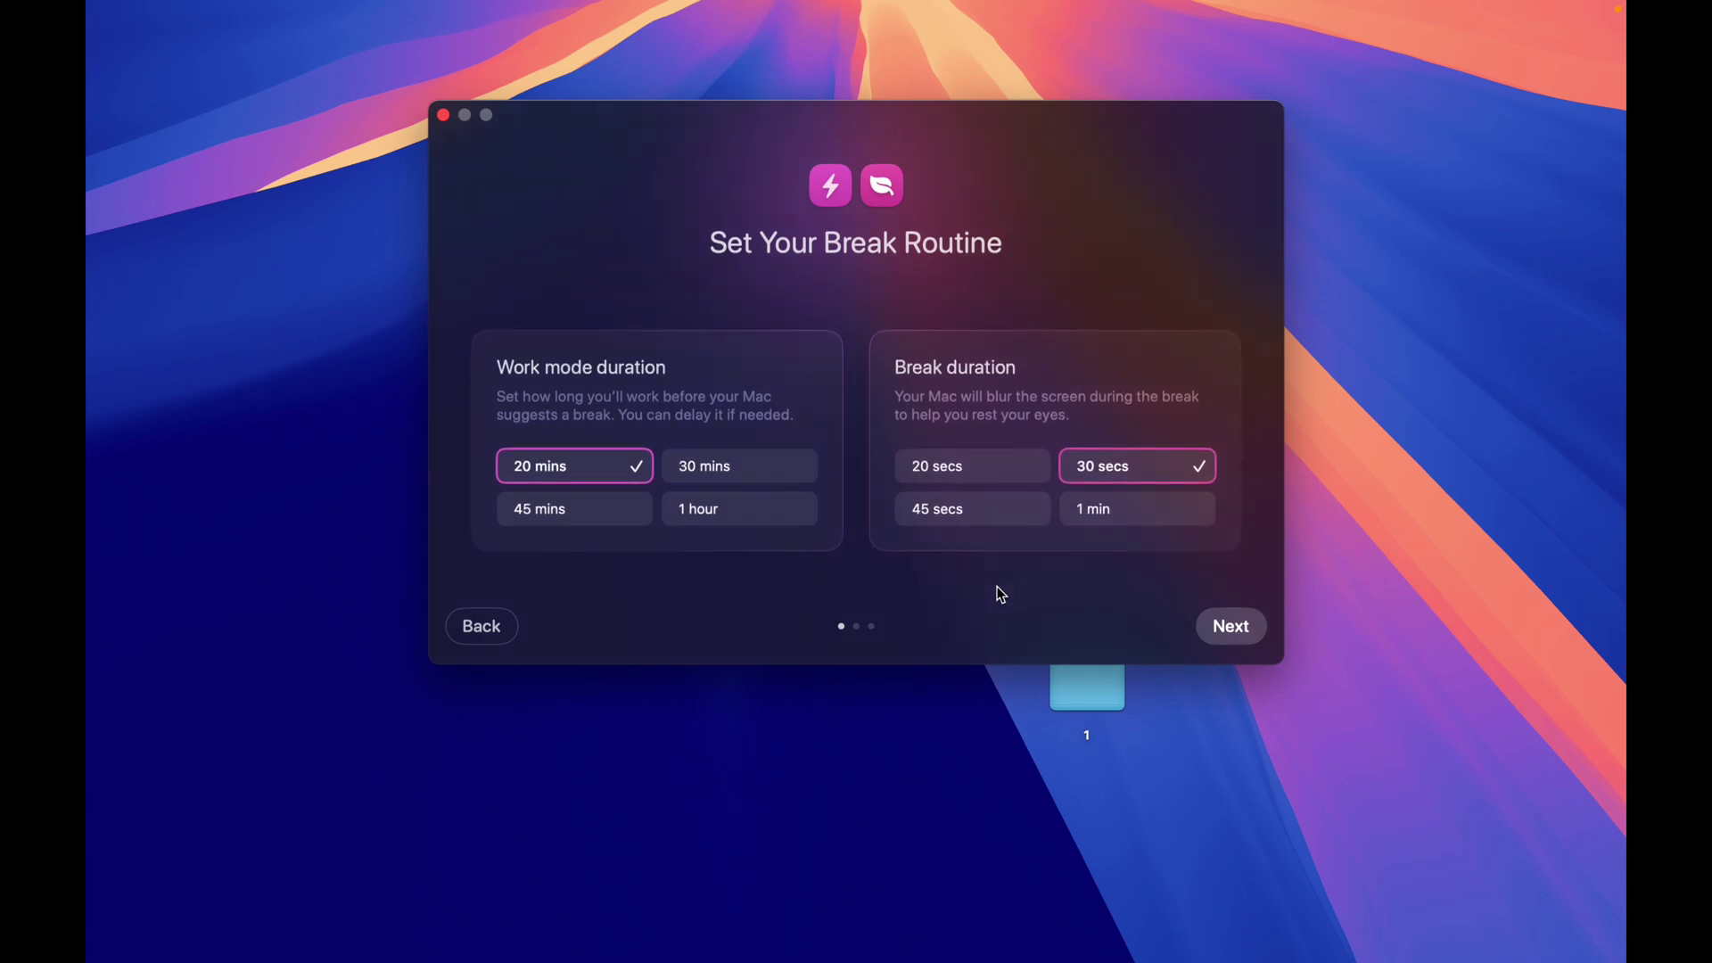
left_click(1236, 633)
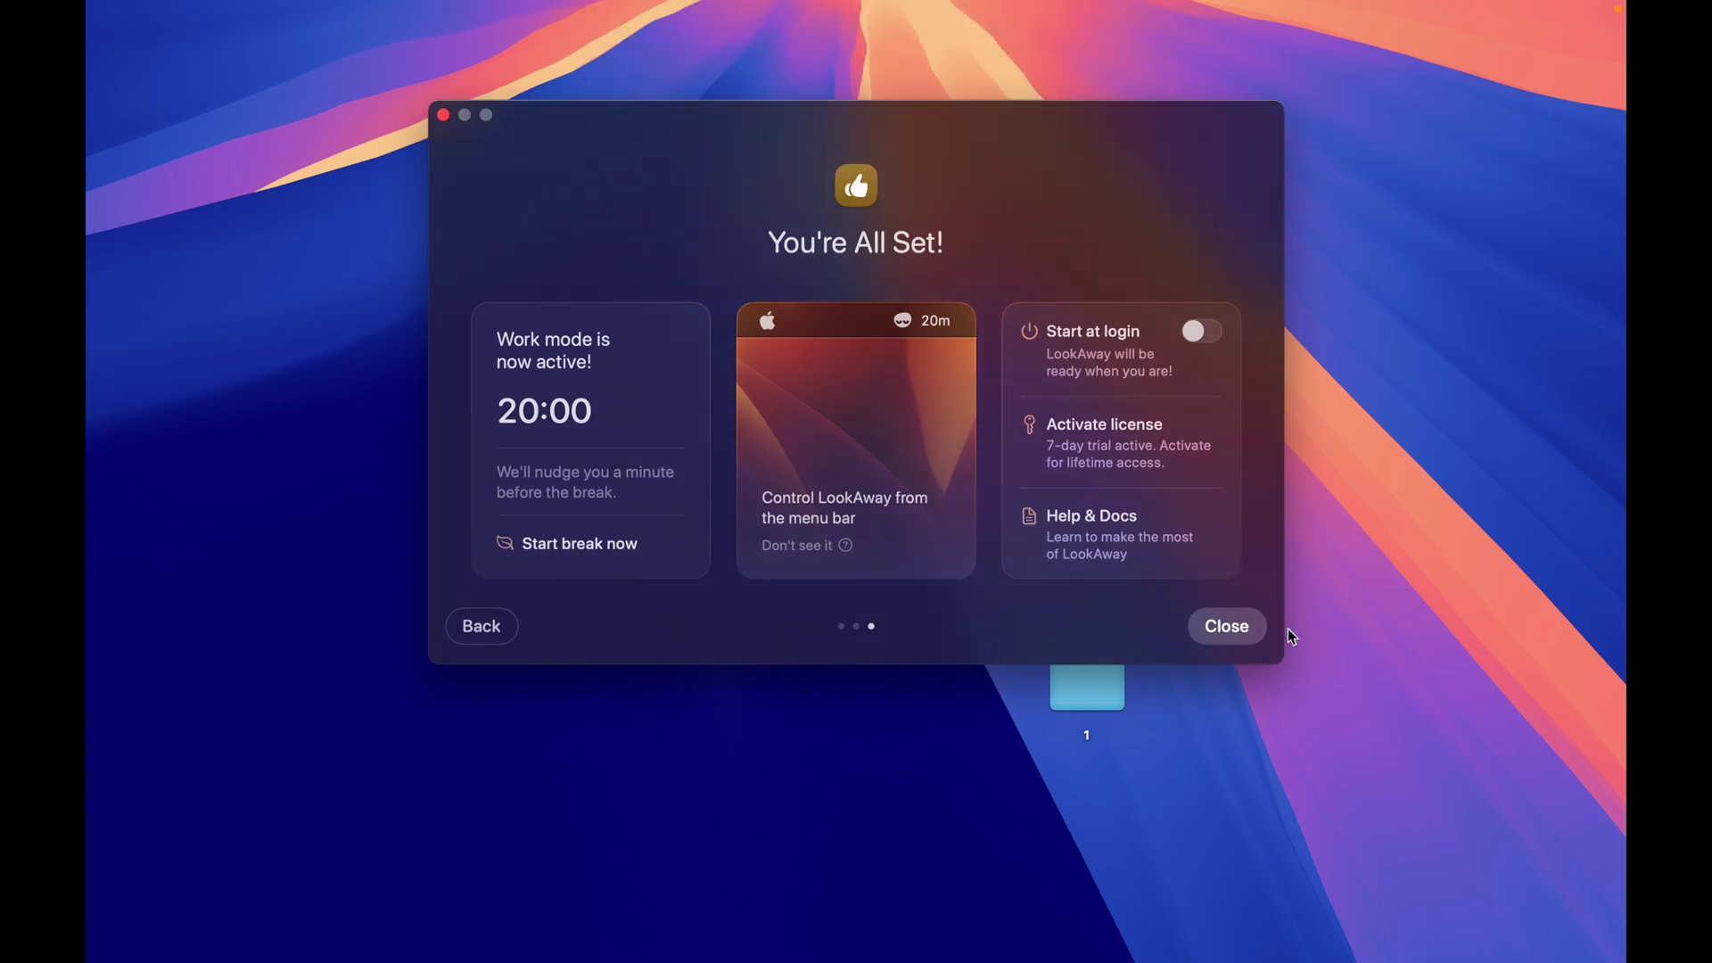
left_click(1222, 633)
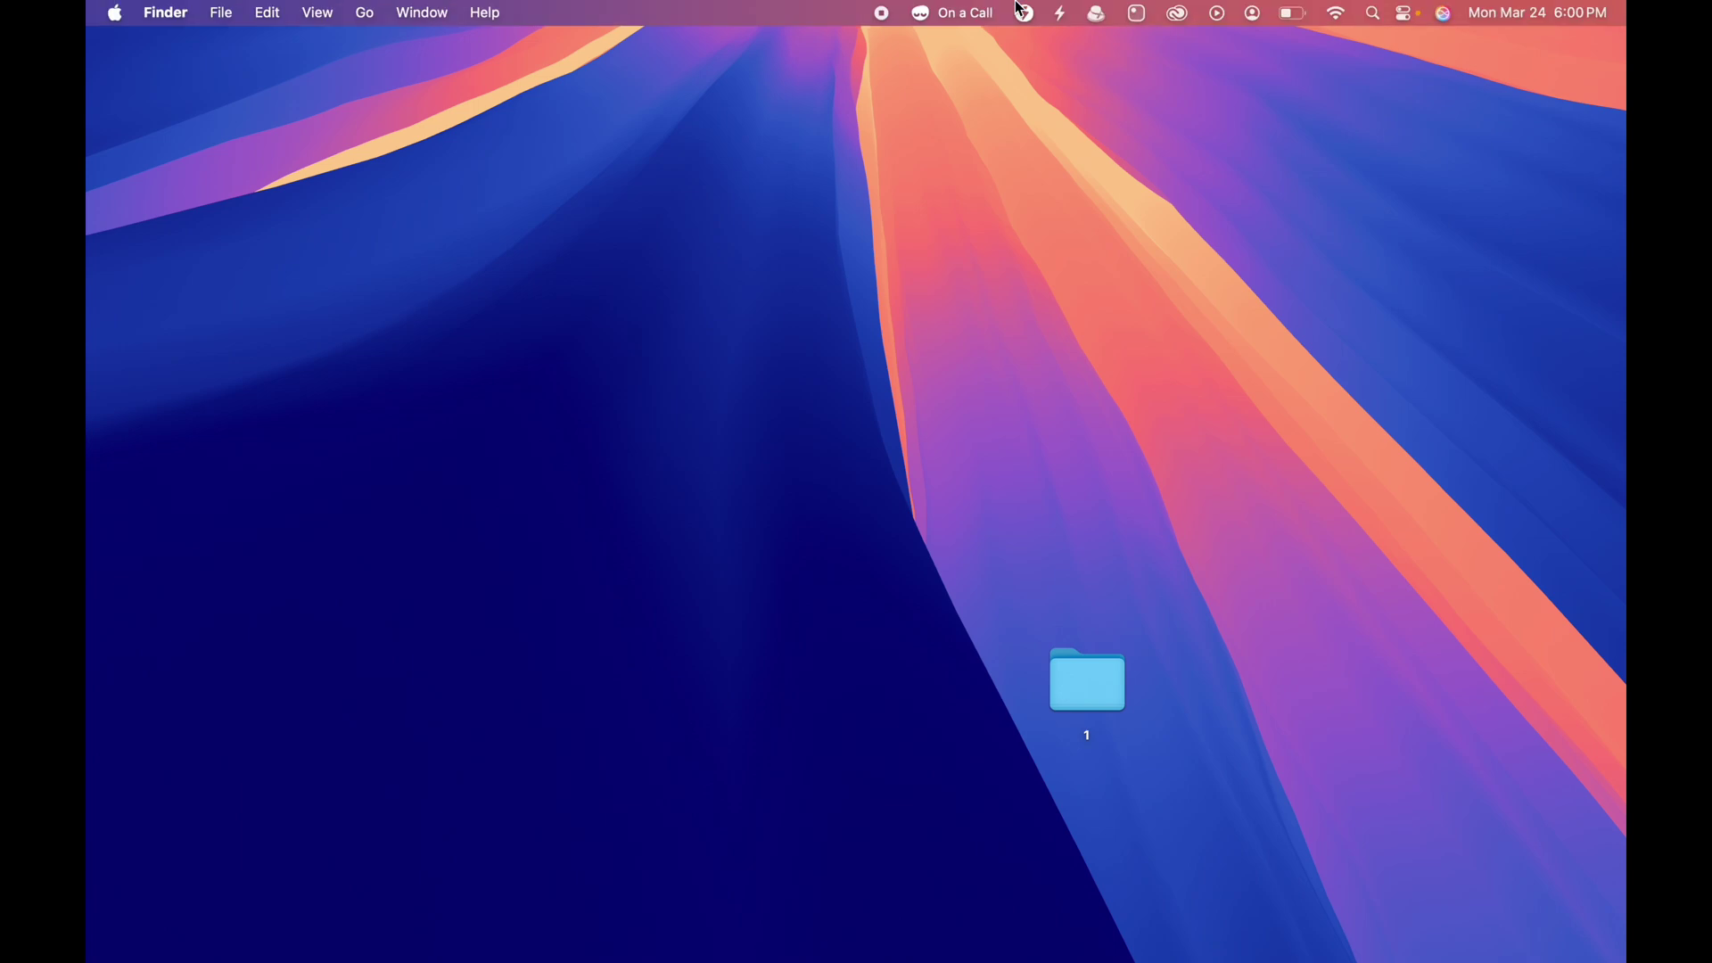
left_click(932, 14)
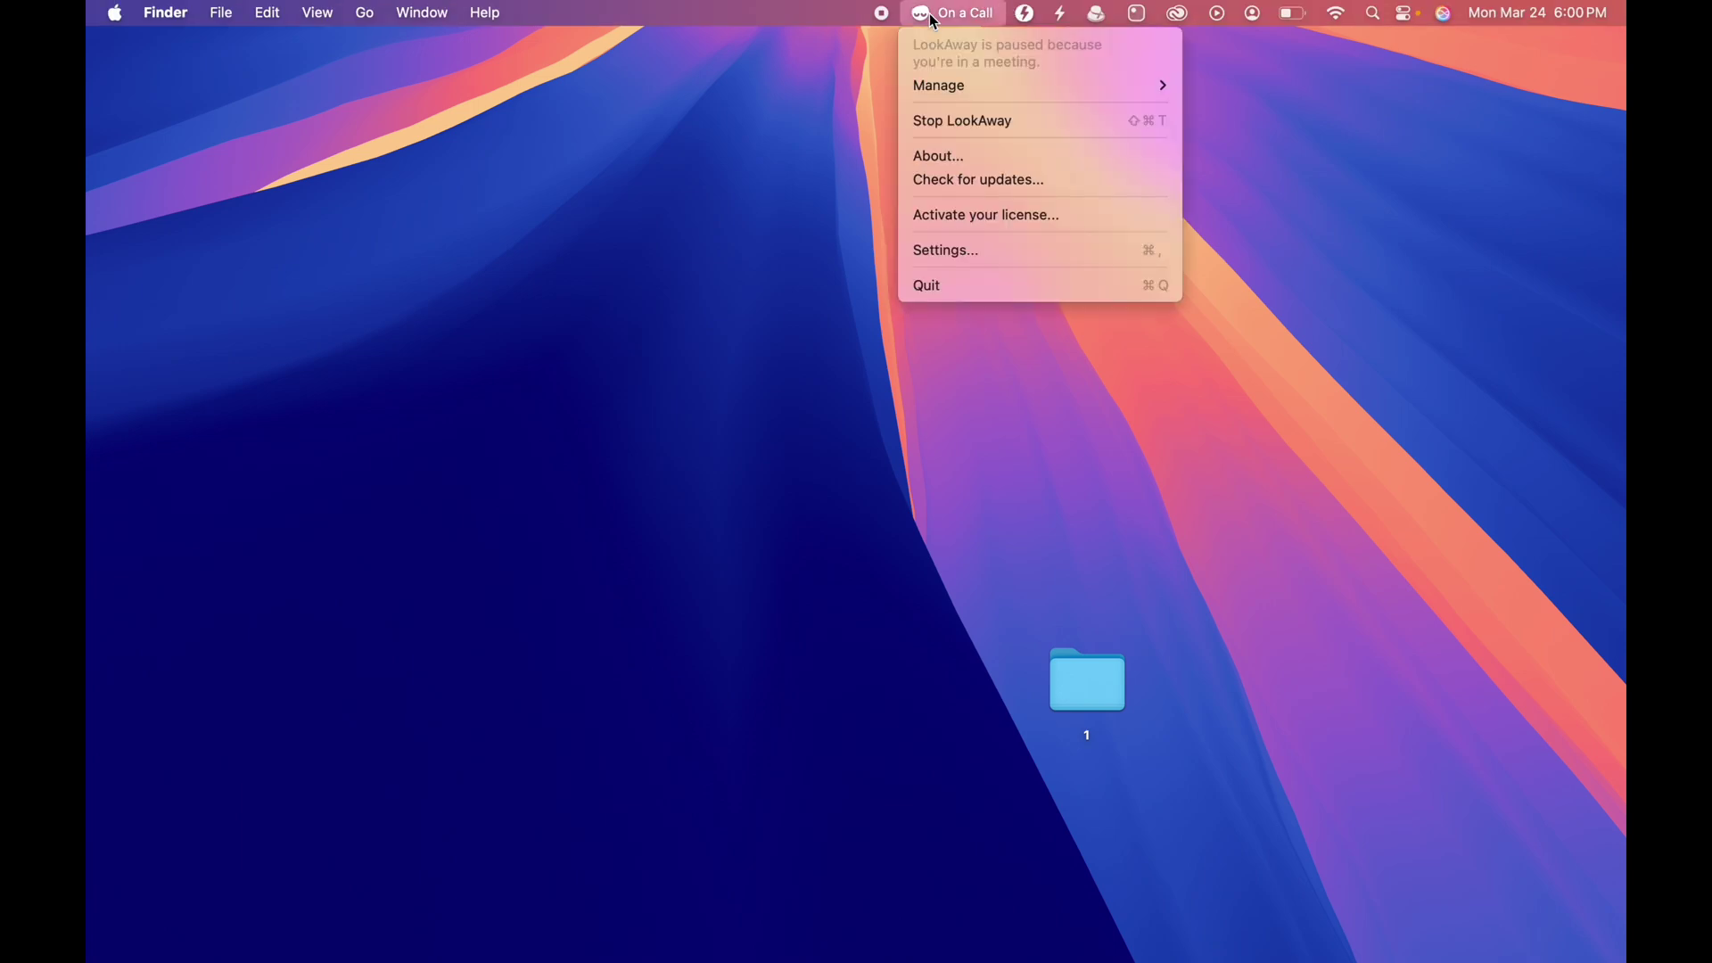
mouse_move(972, 87)
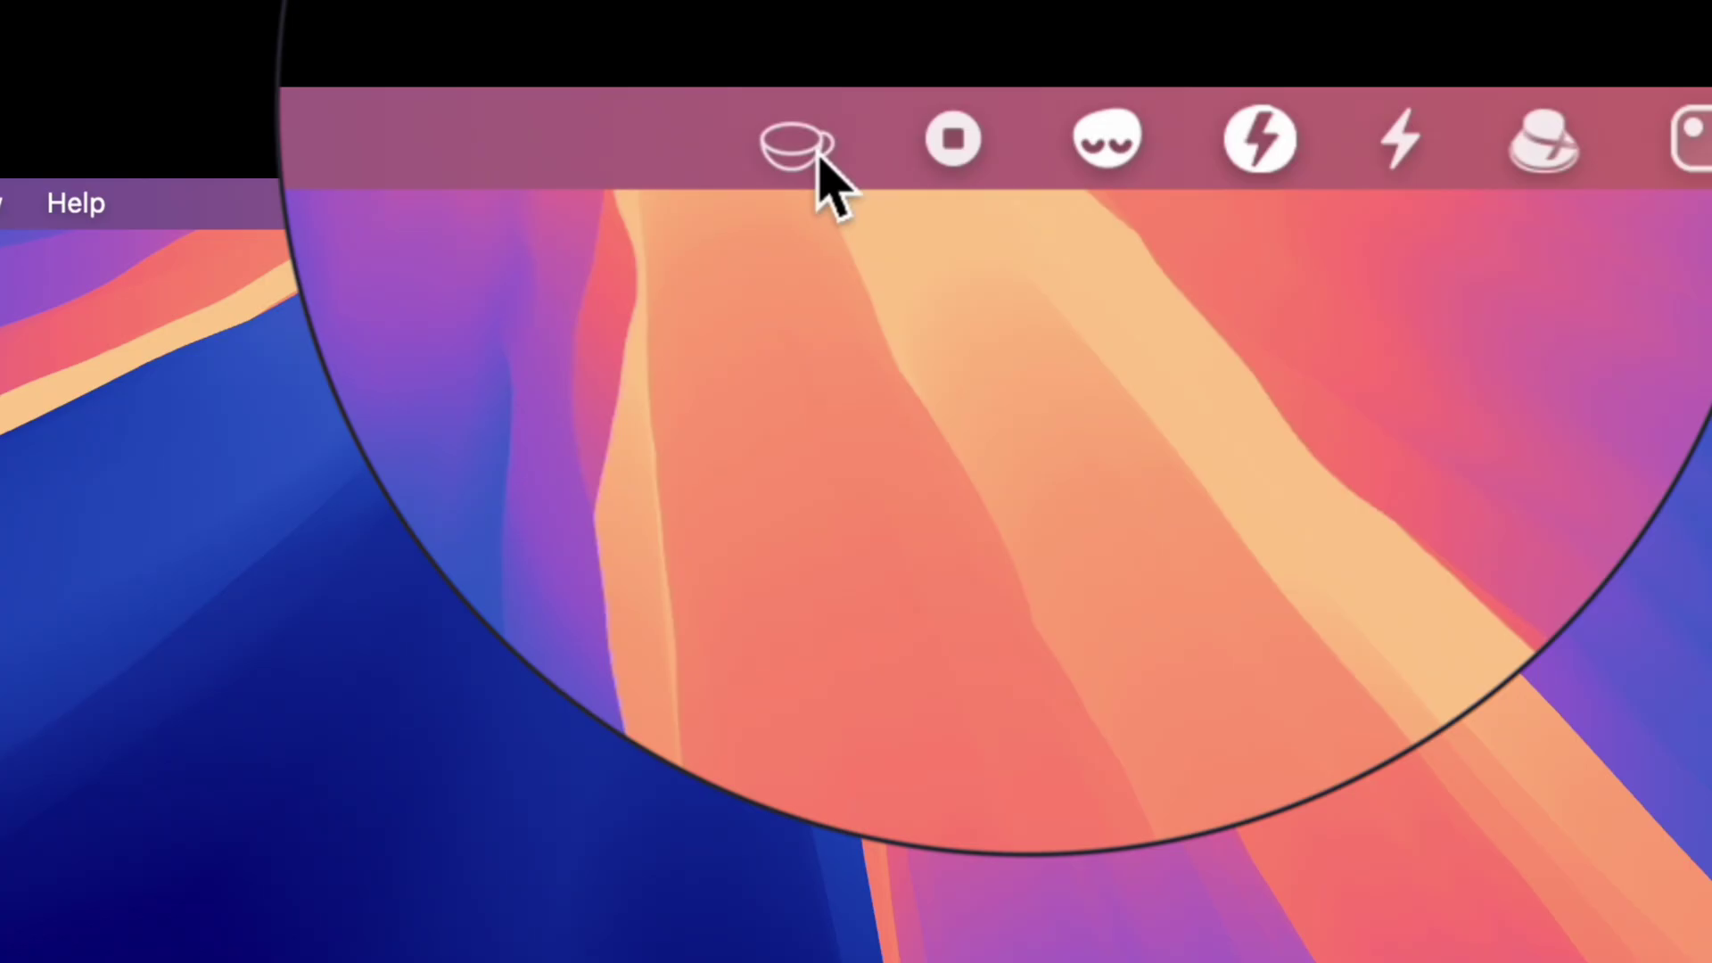
left_click(910, 15)
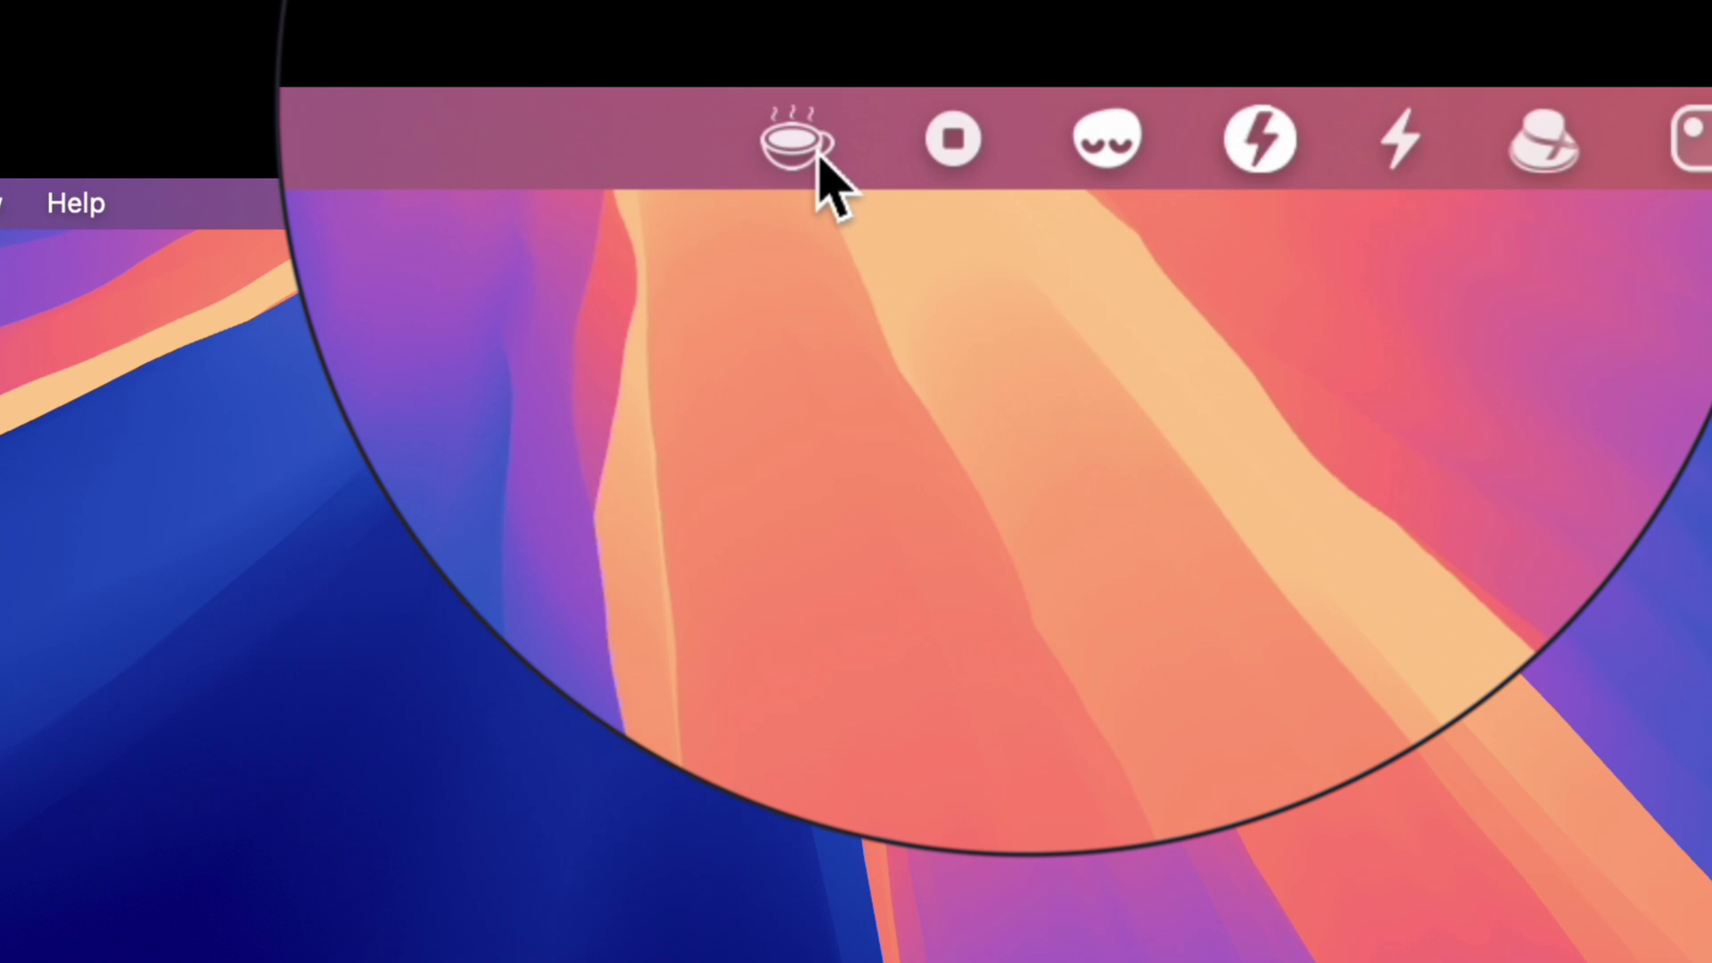
left_click(818, 155)
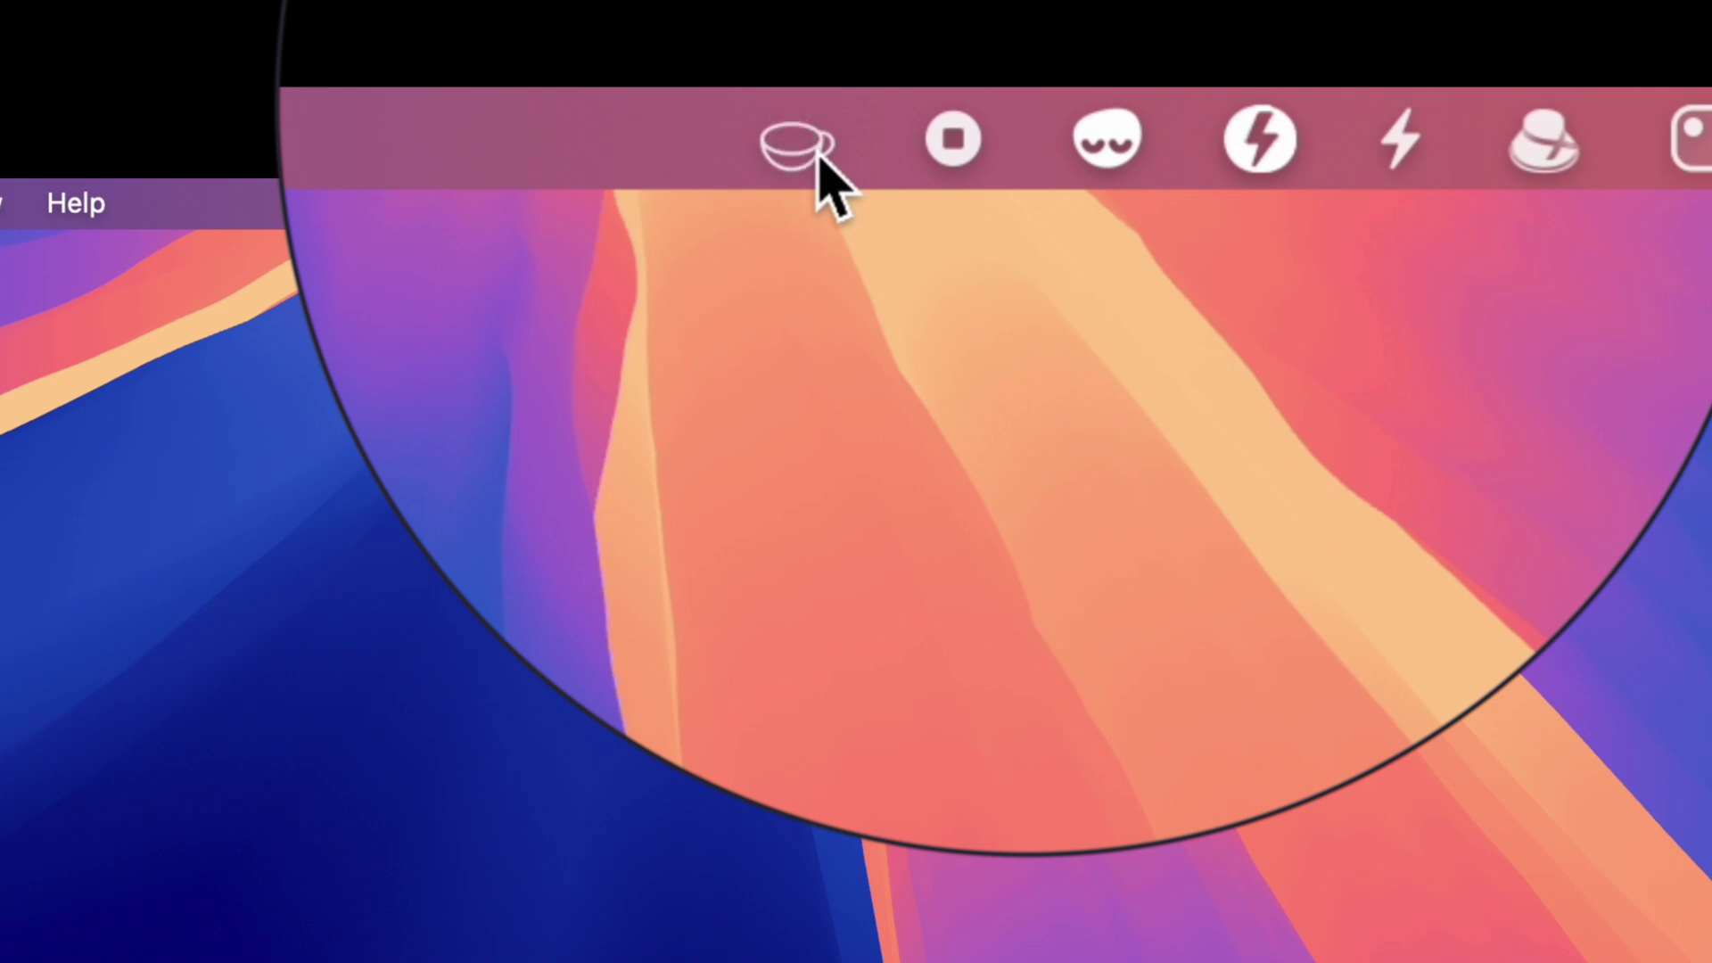
left_click(818, 155)
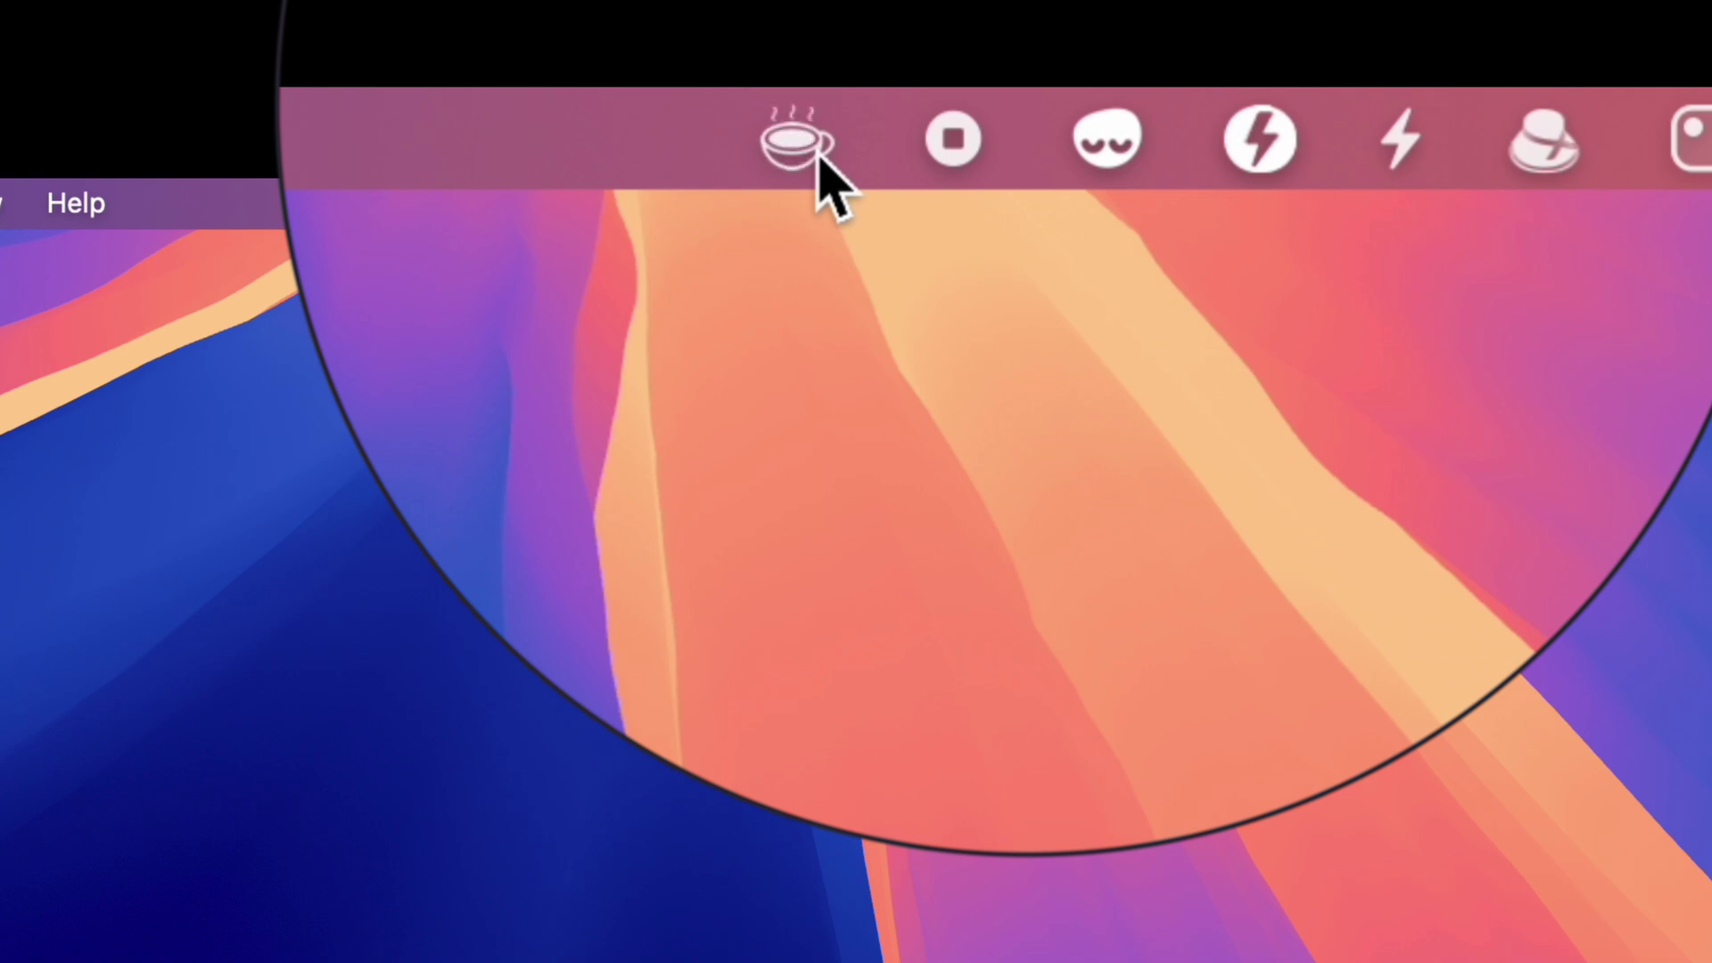
left_click(818, 155)
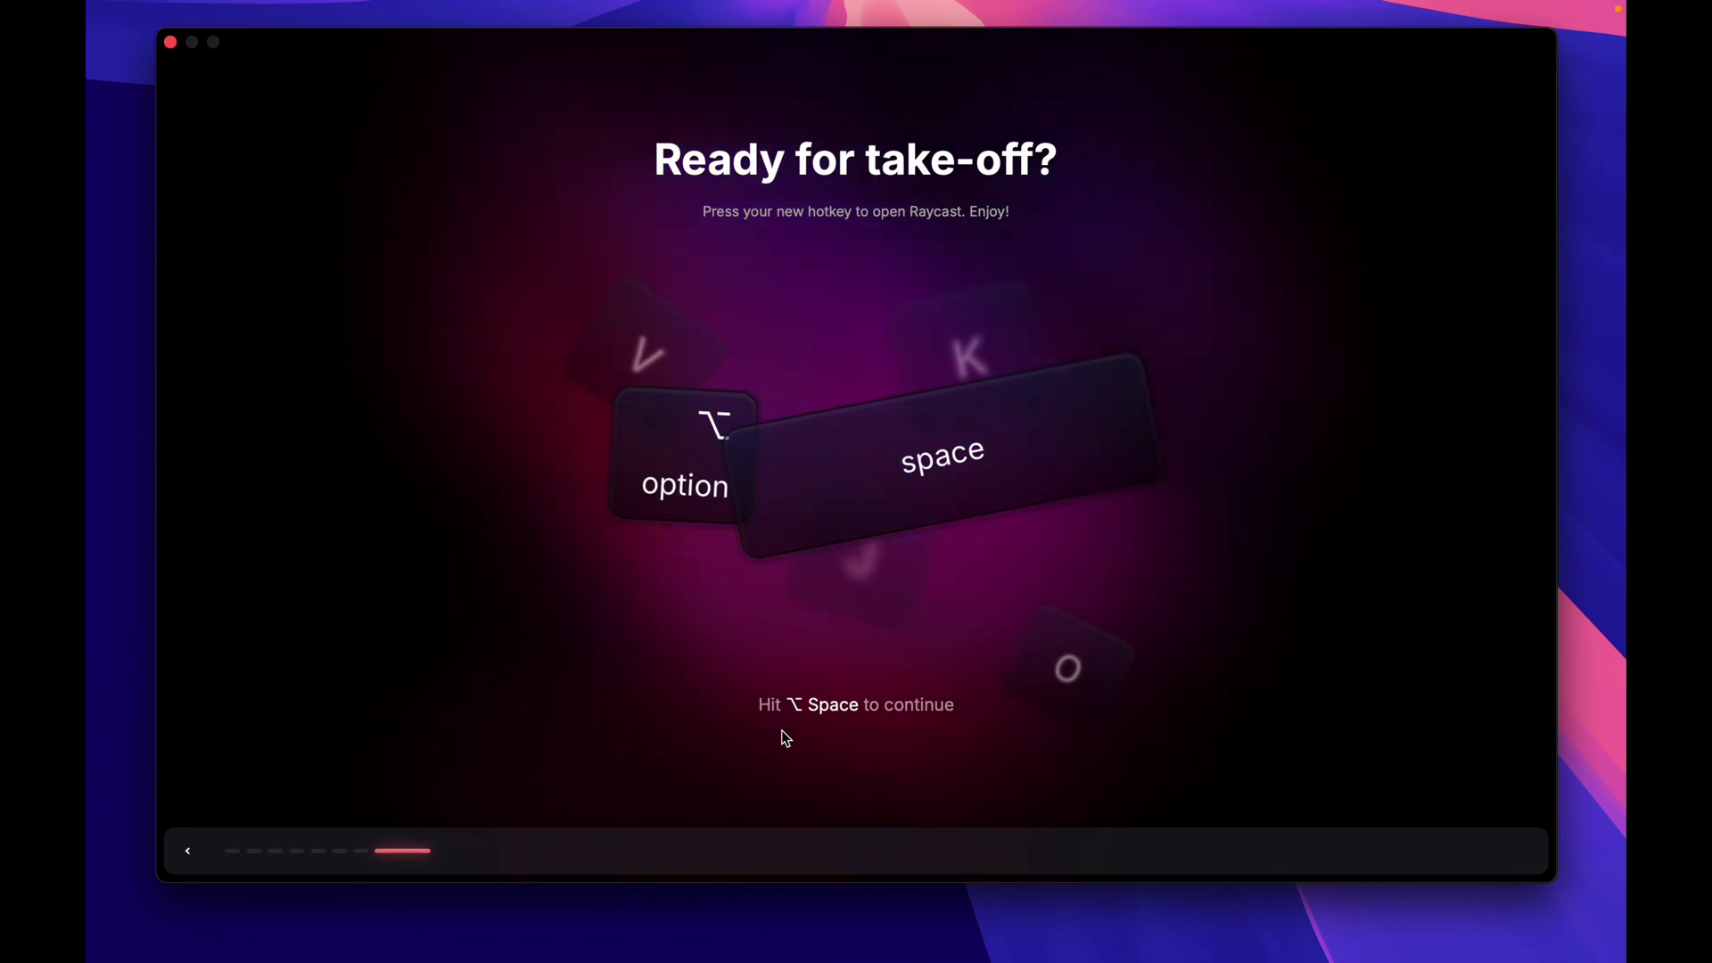
Finish Raycast onboarding with the Option+Space hotkey and view the About and Advanced settings.
key("alt+space")
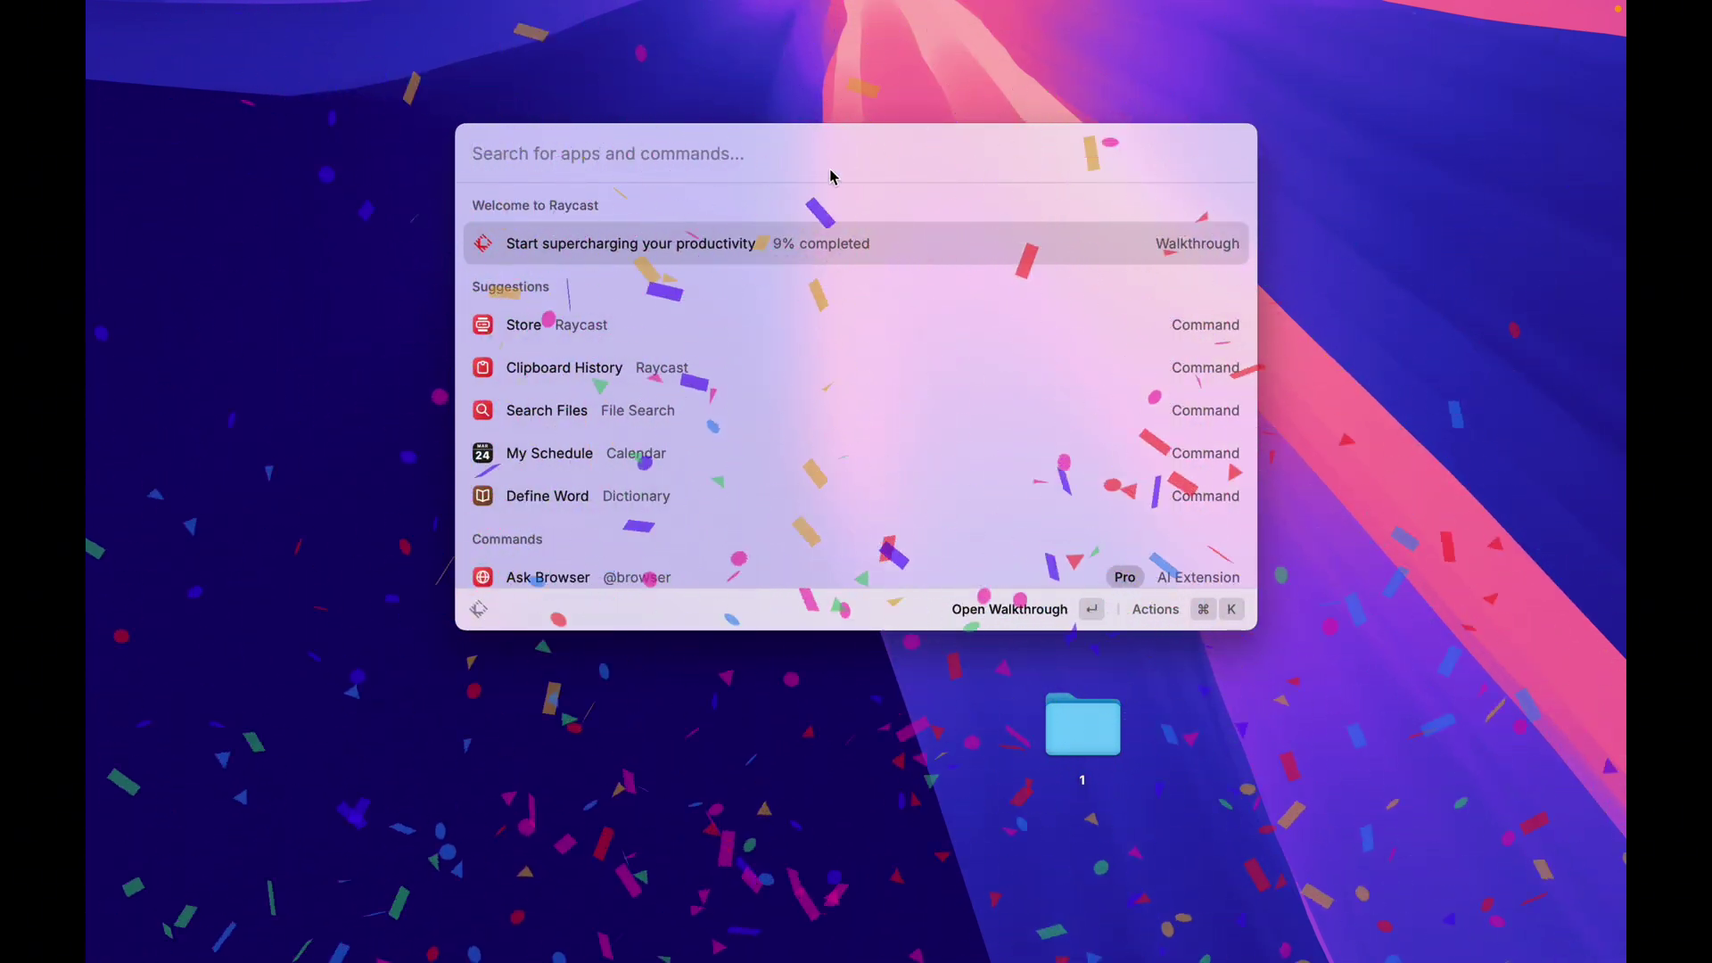
scroll(566, 413, "down", 2)
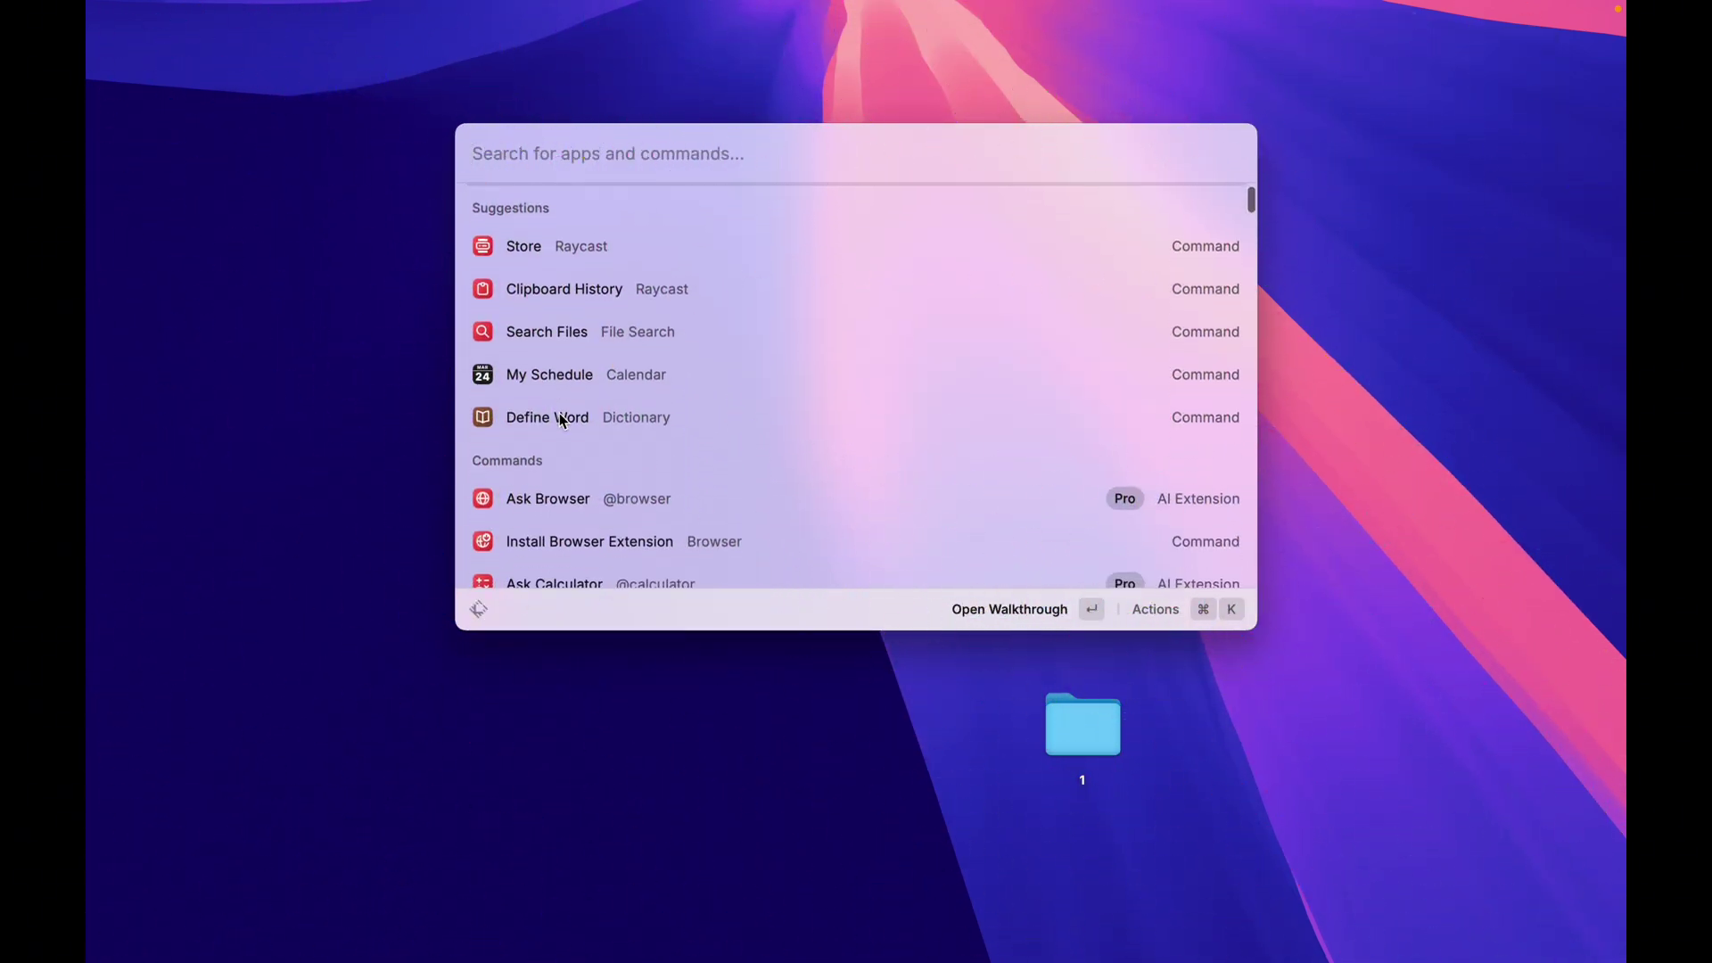
scroll(561, 419, "down", 10)
scroll(561, 419, "up", 12)
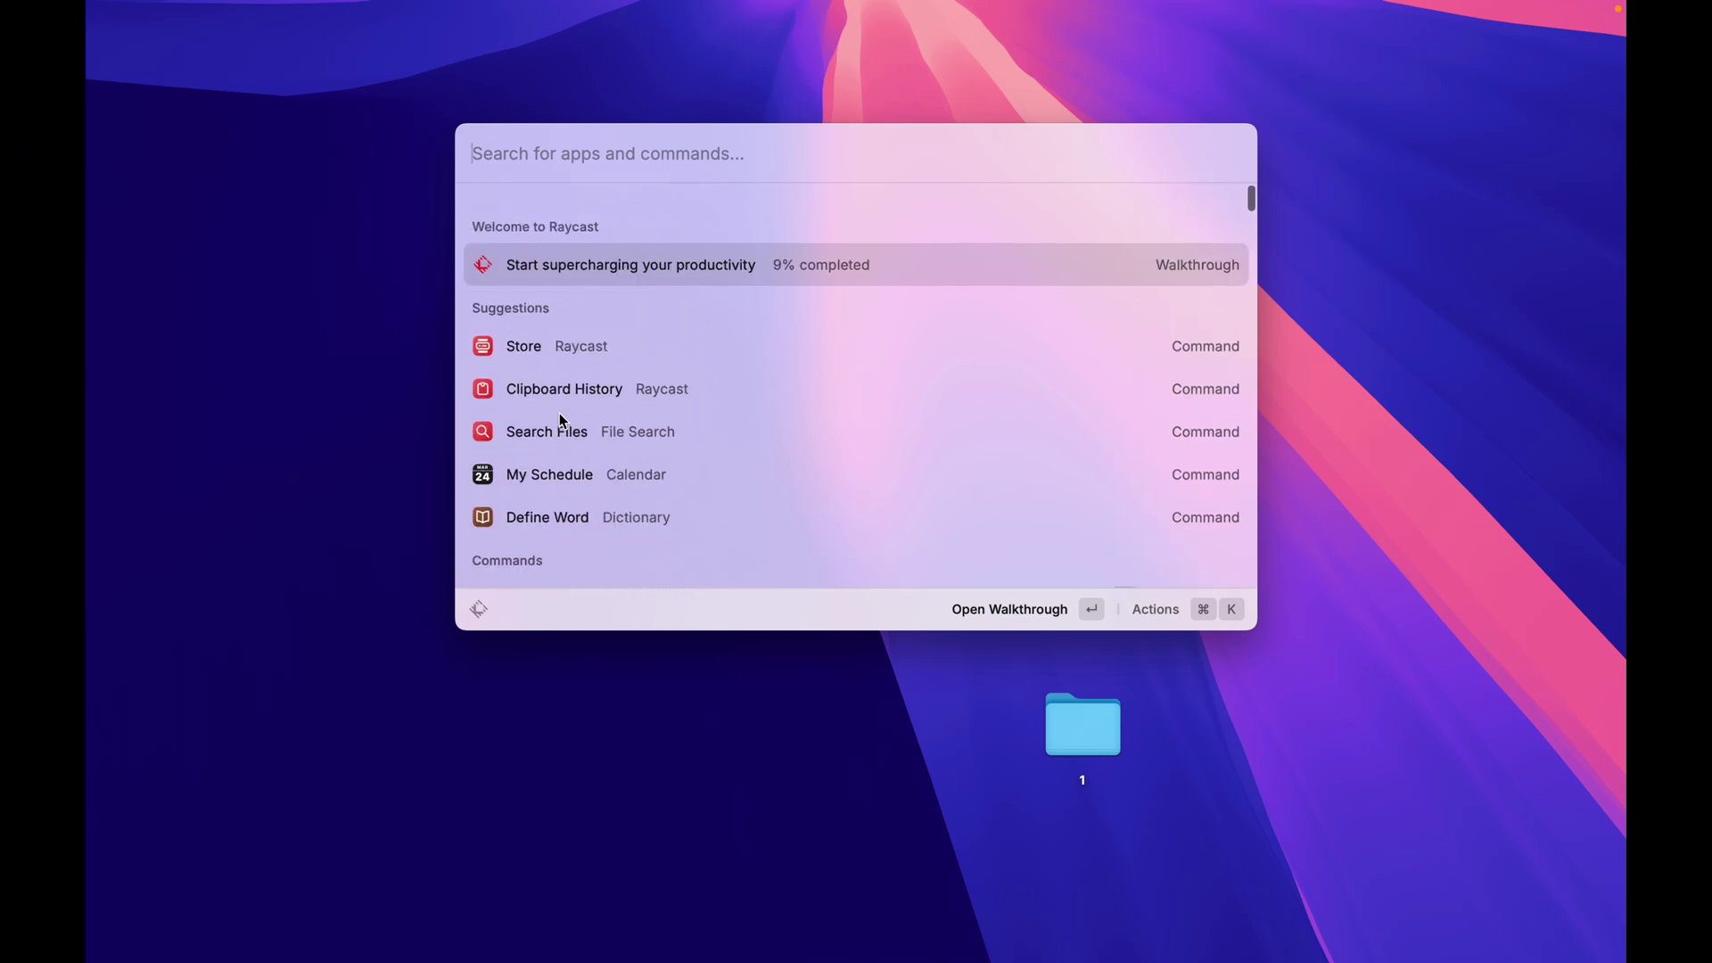
key("super+comma")
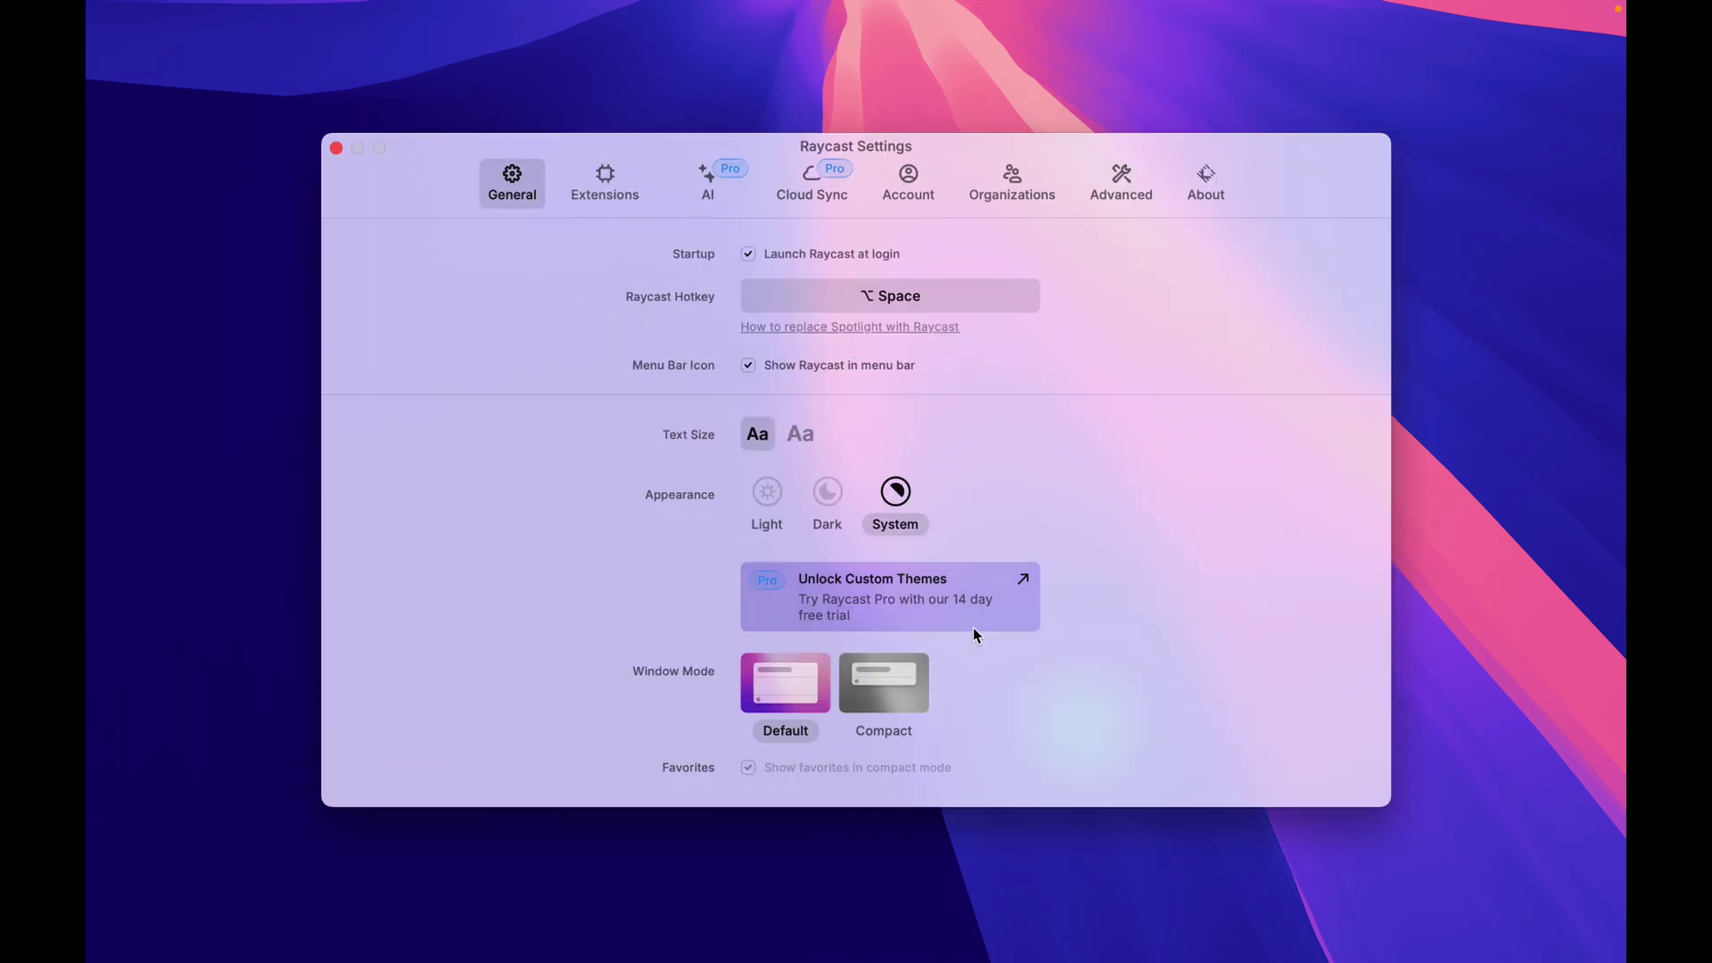
left_click(1206, 178)
left_click(1118, 179)
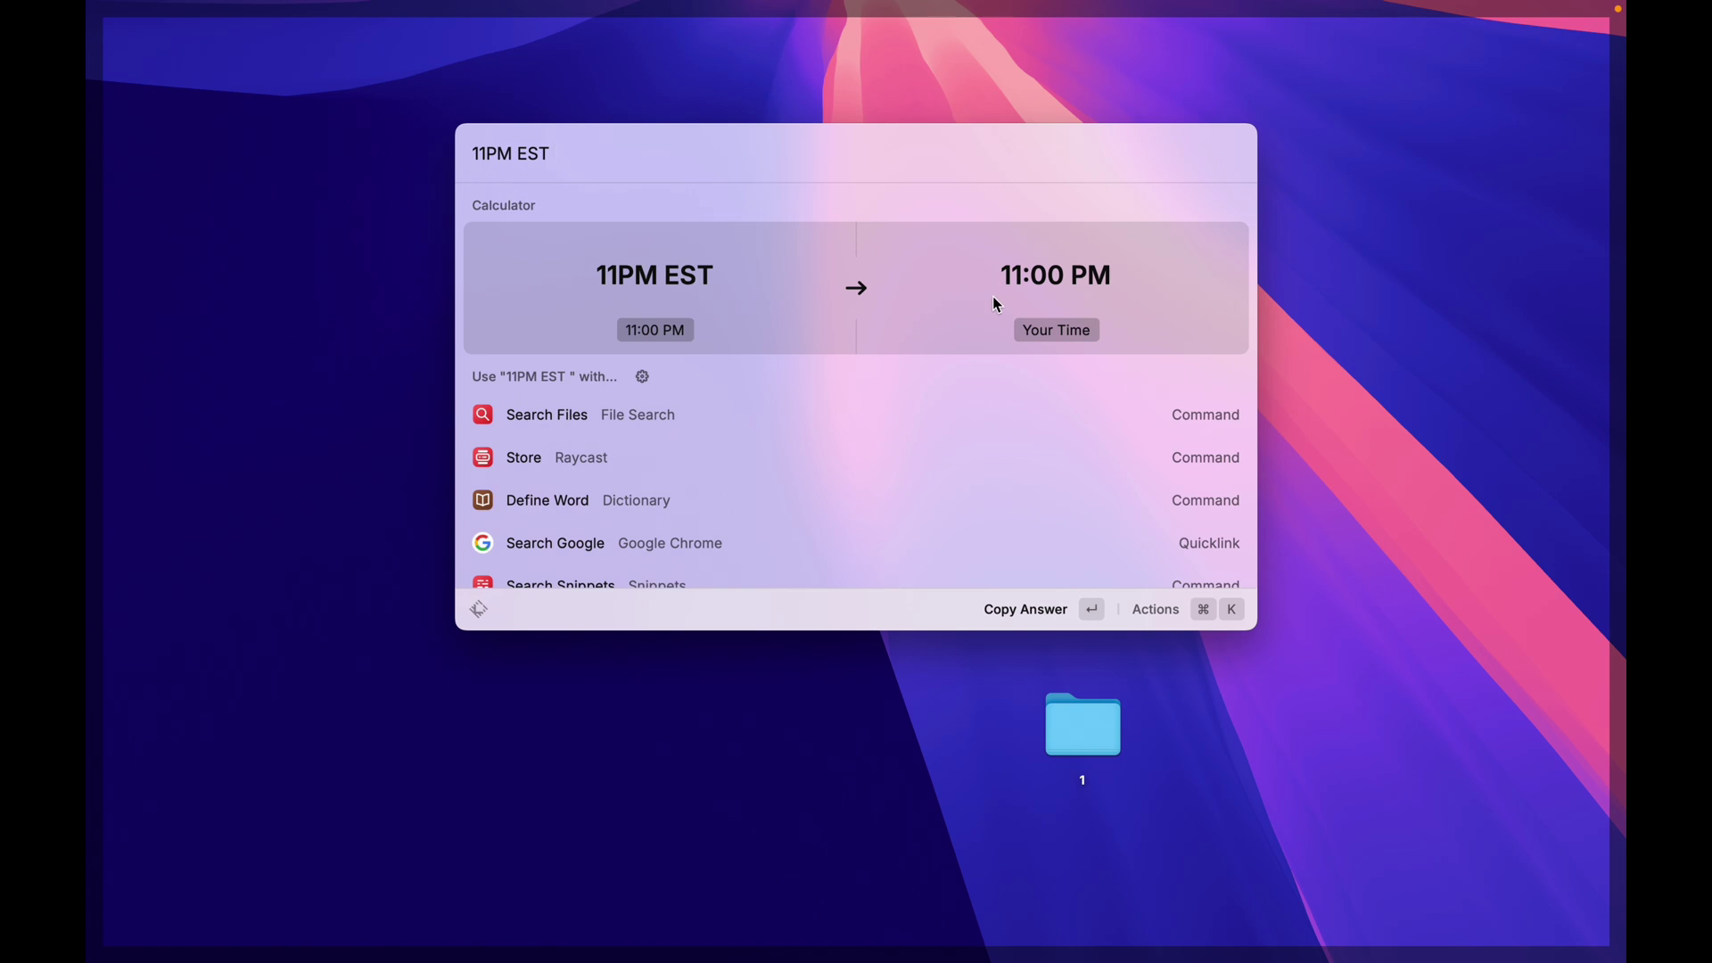
Convert '11PM EST to AKDT' (7:00 PM) and filter Extensions to show only Commands.
type("to AKD")
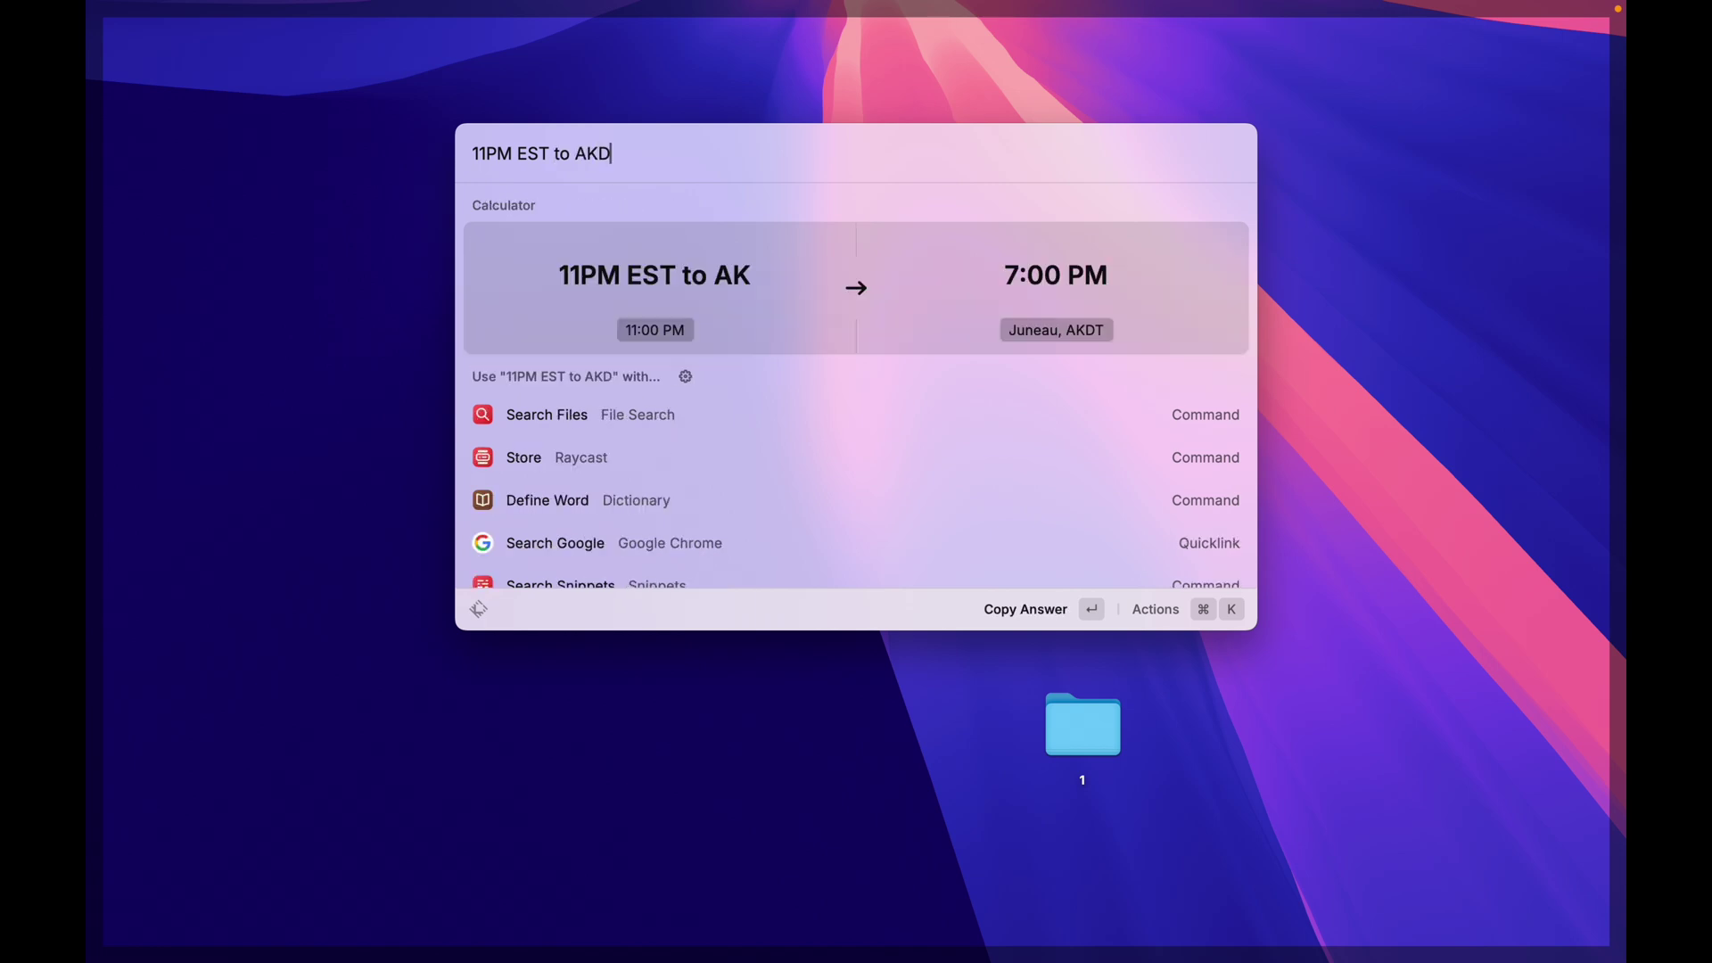
type("T")
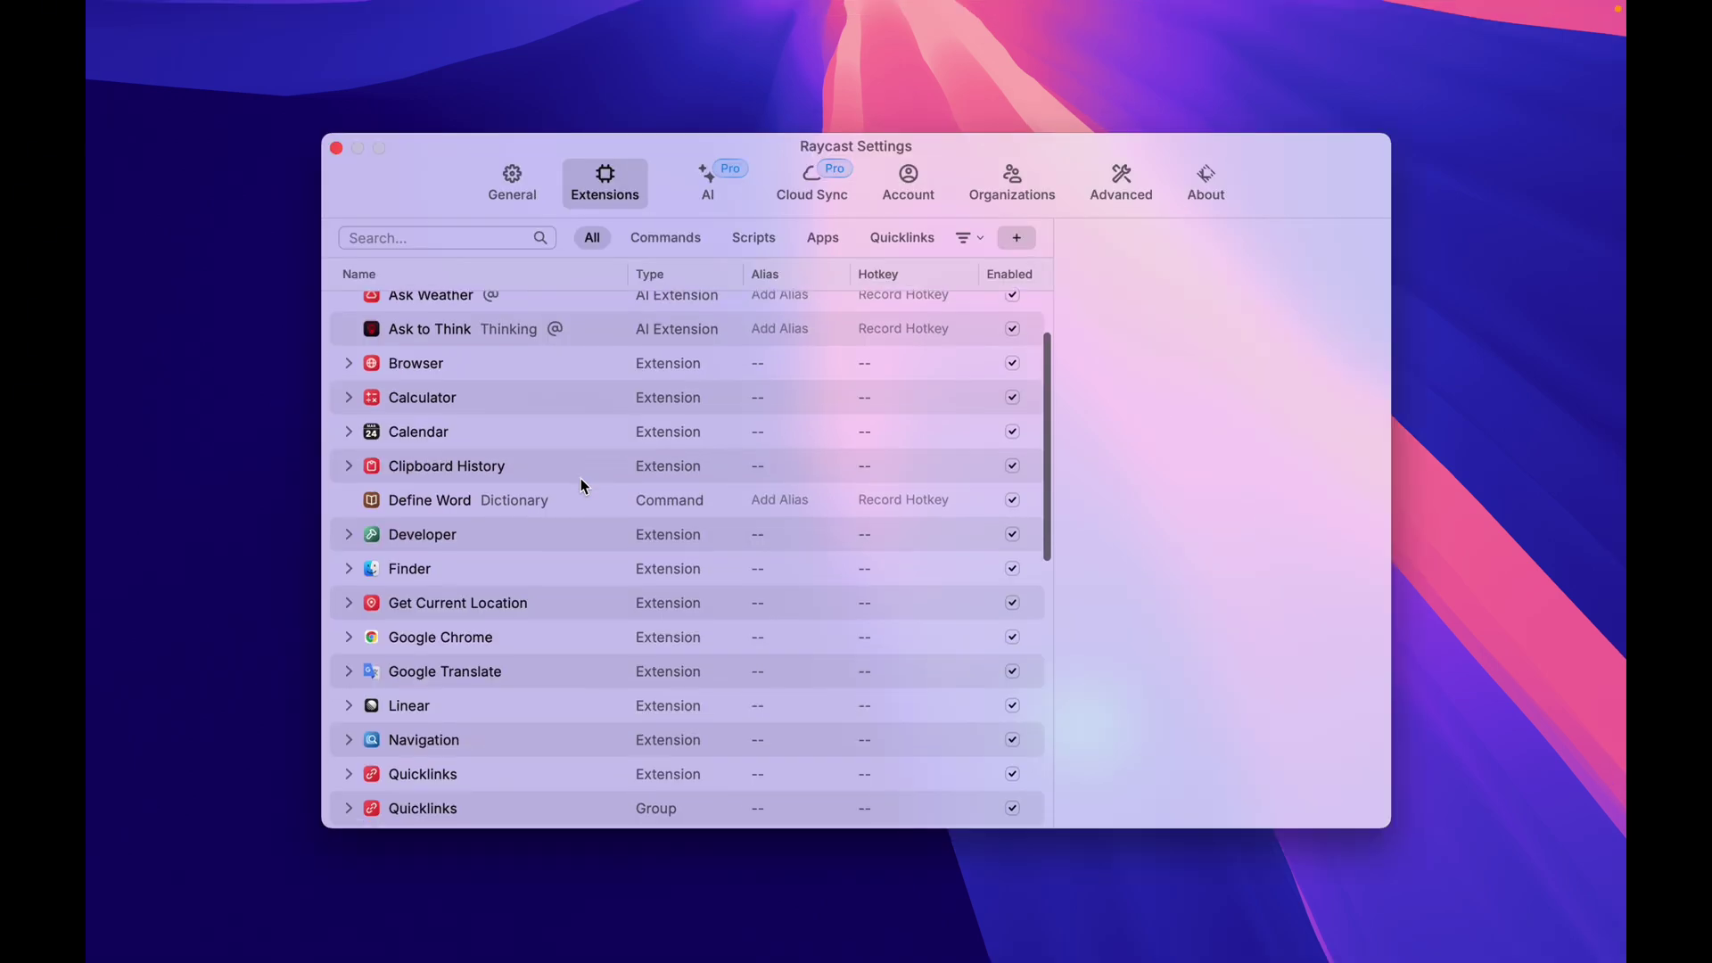
scroll(581, 478, "up", 3)
left_click(682, 238)
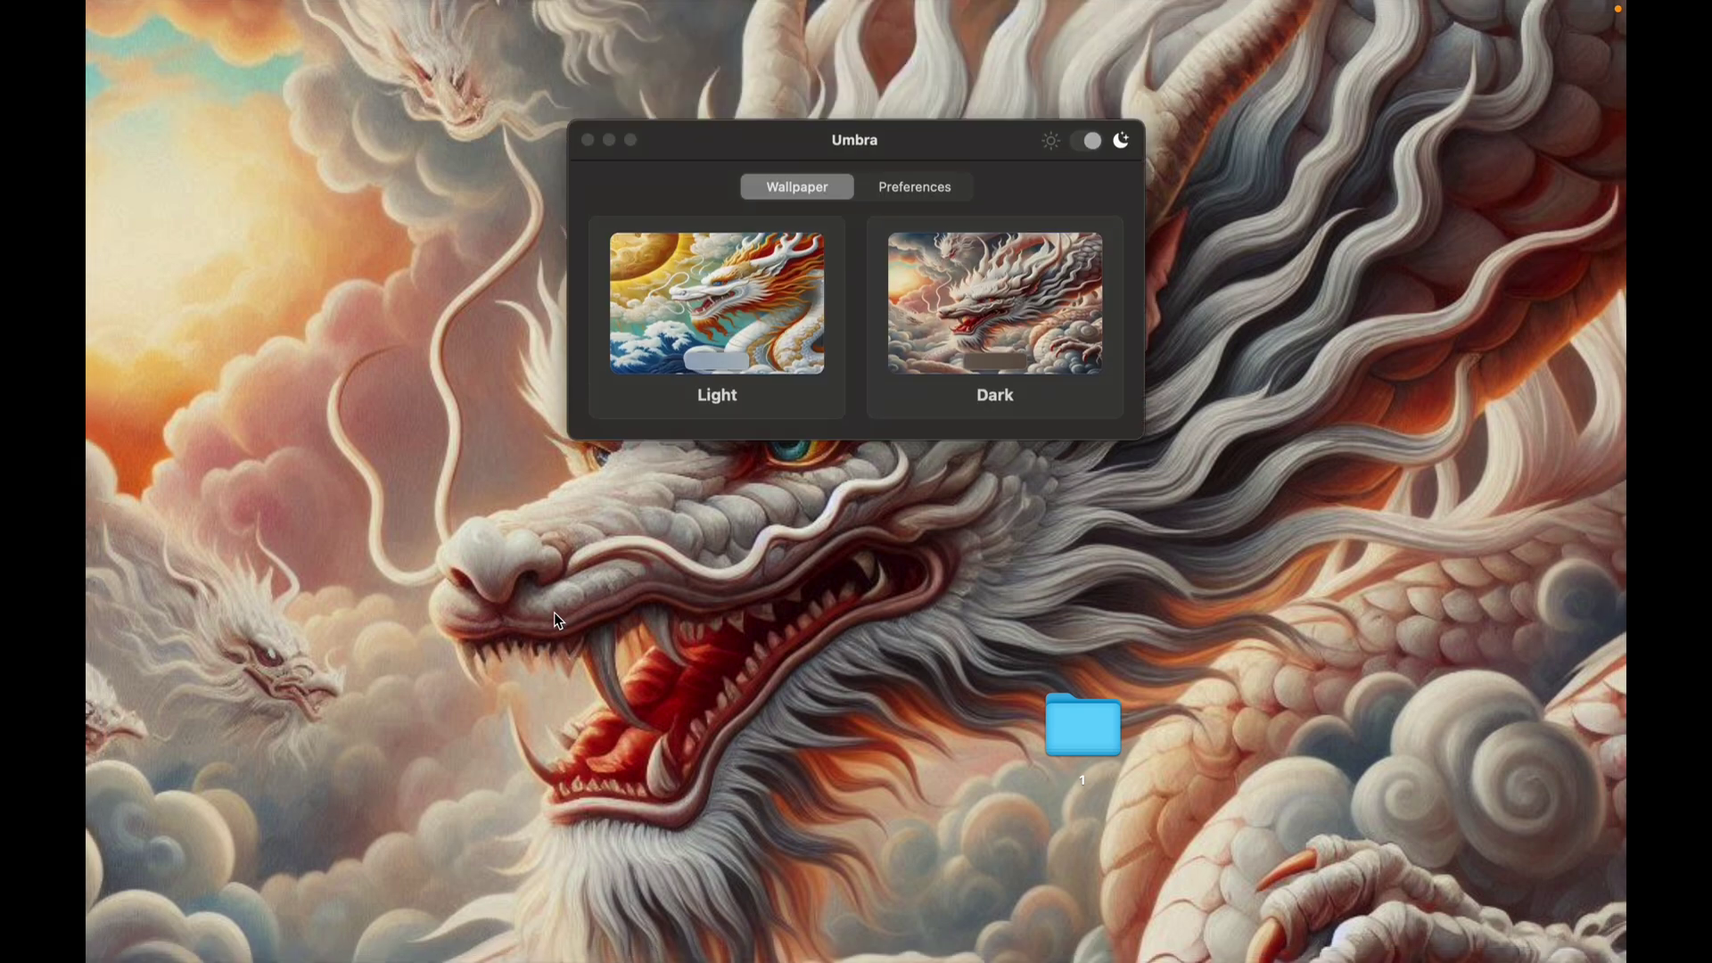
Toggle Umbra between its light and dark dragon wallpapers, finishing on light mode.
left_click(1084, 198)
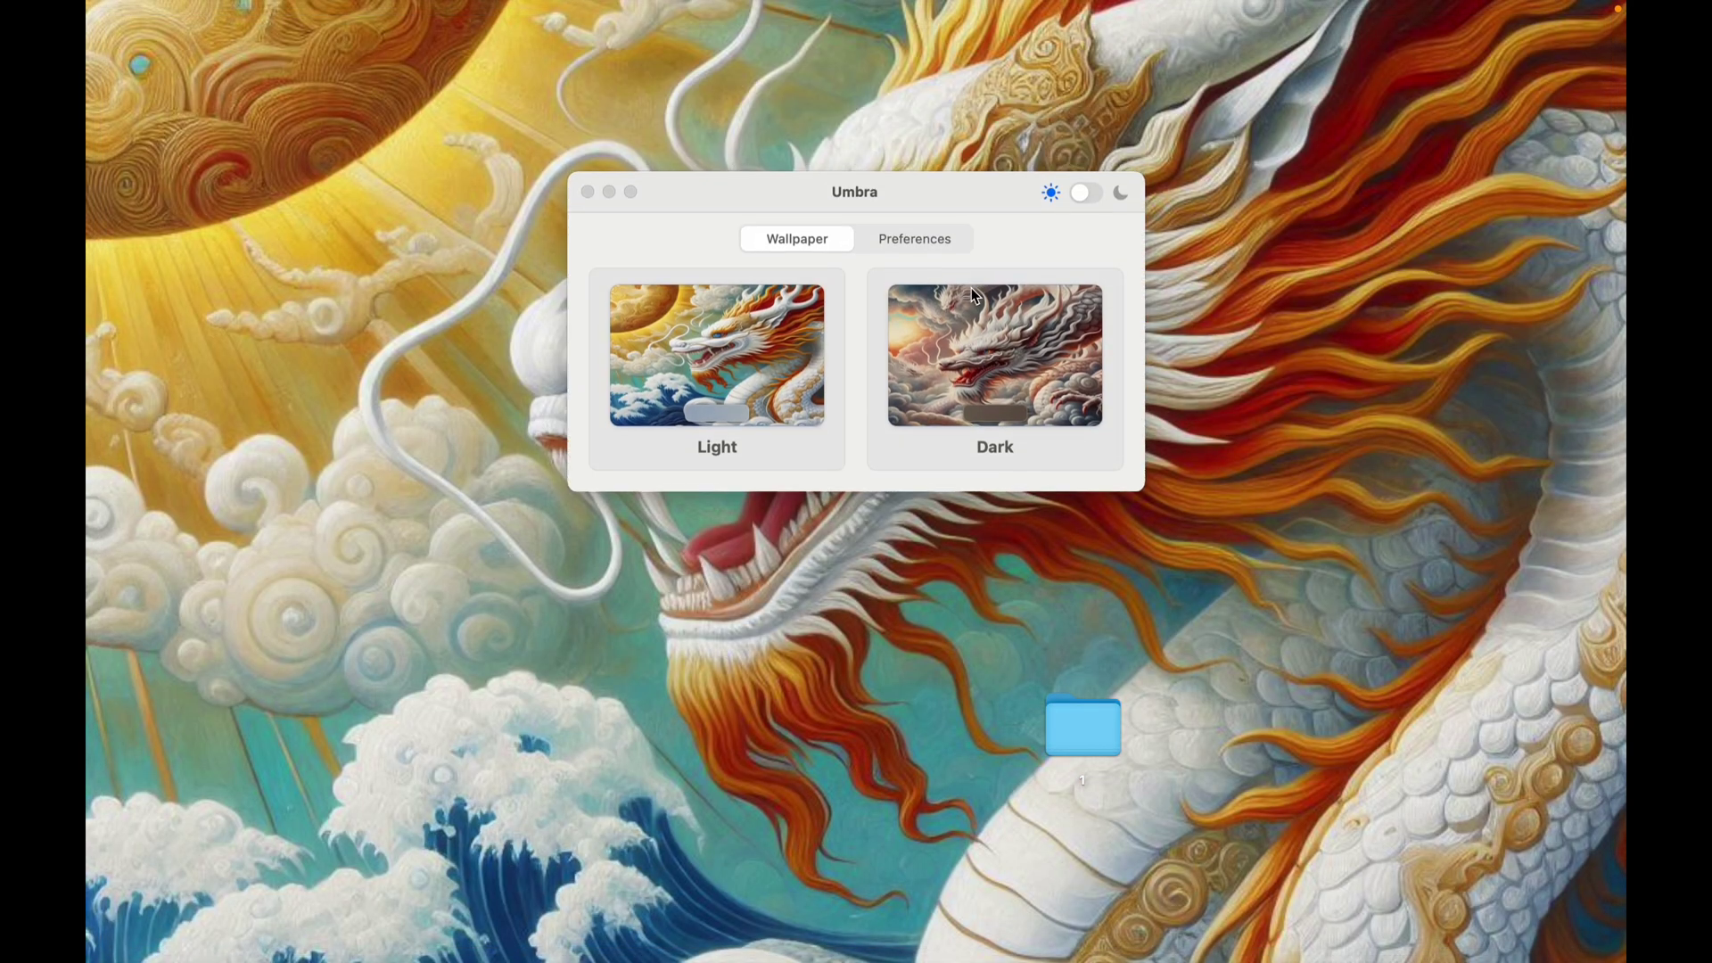
left_click(1090, 191)
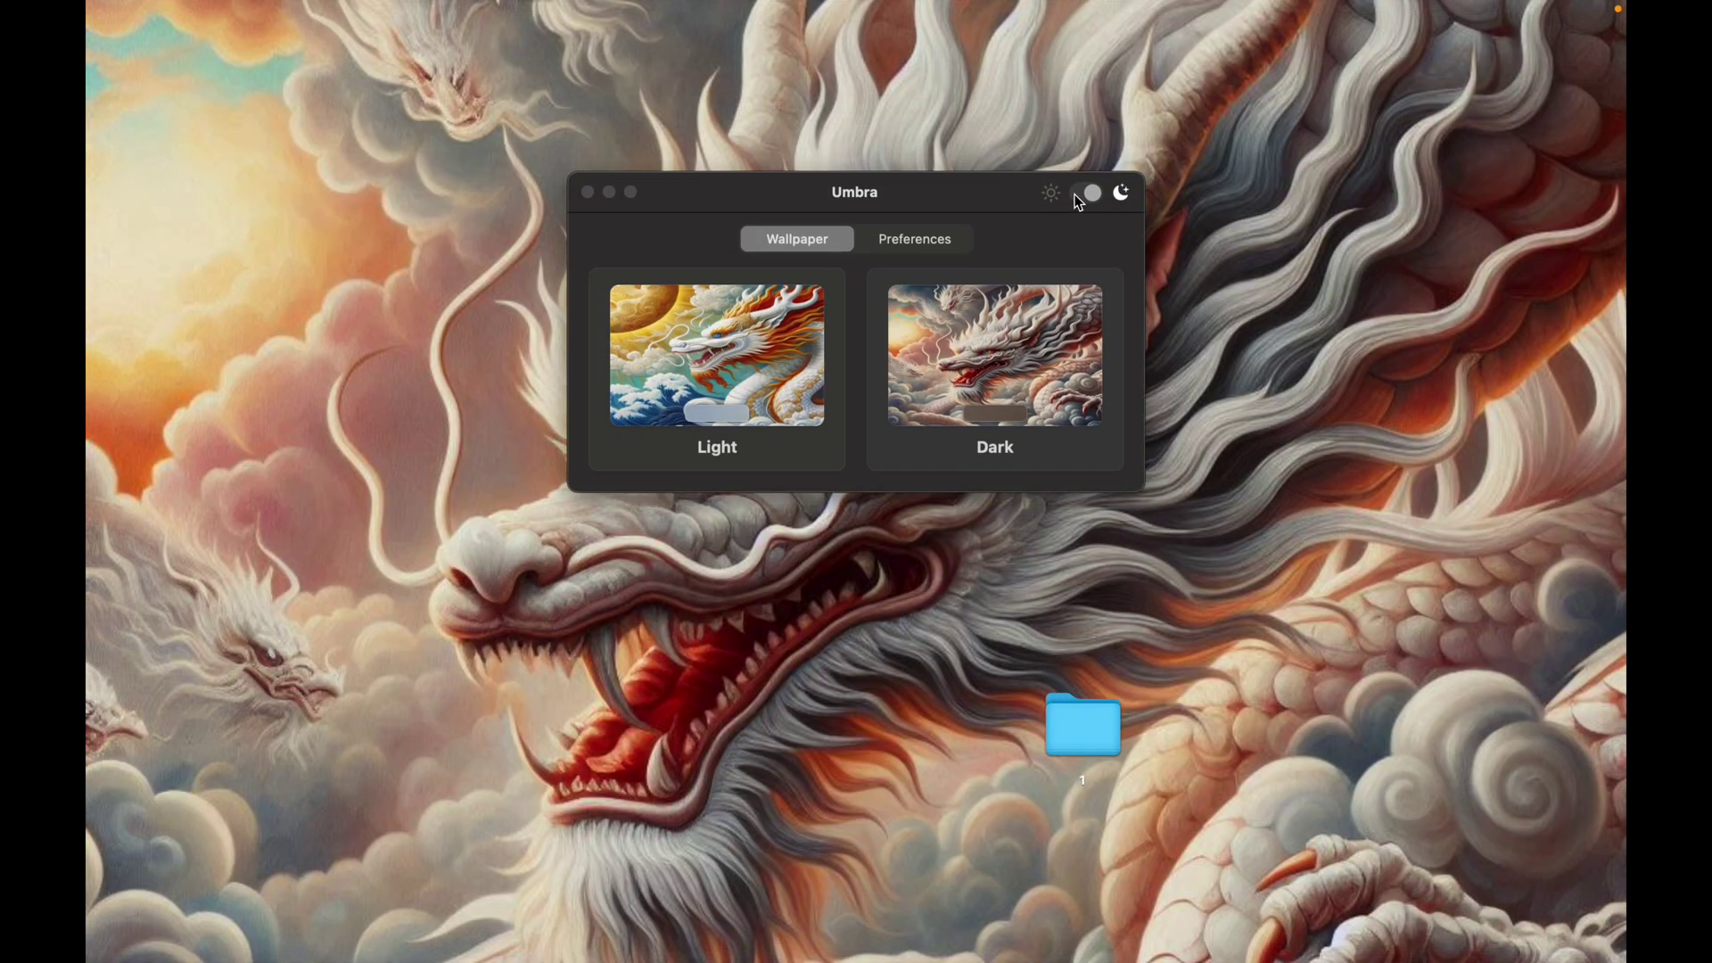
left_click(1081, 194)
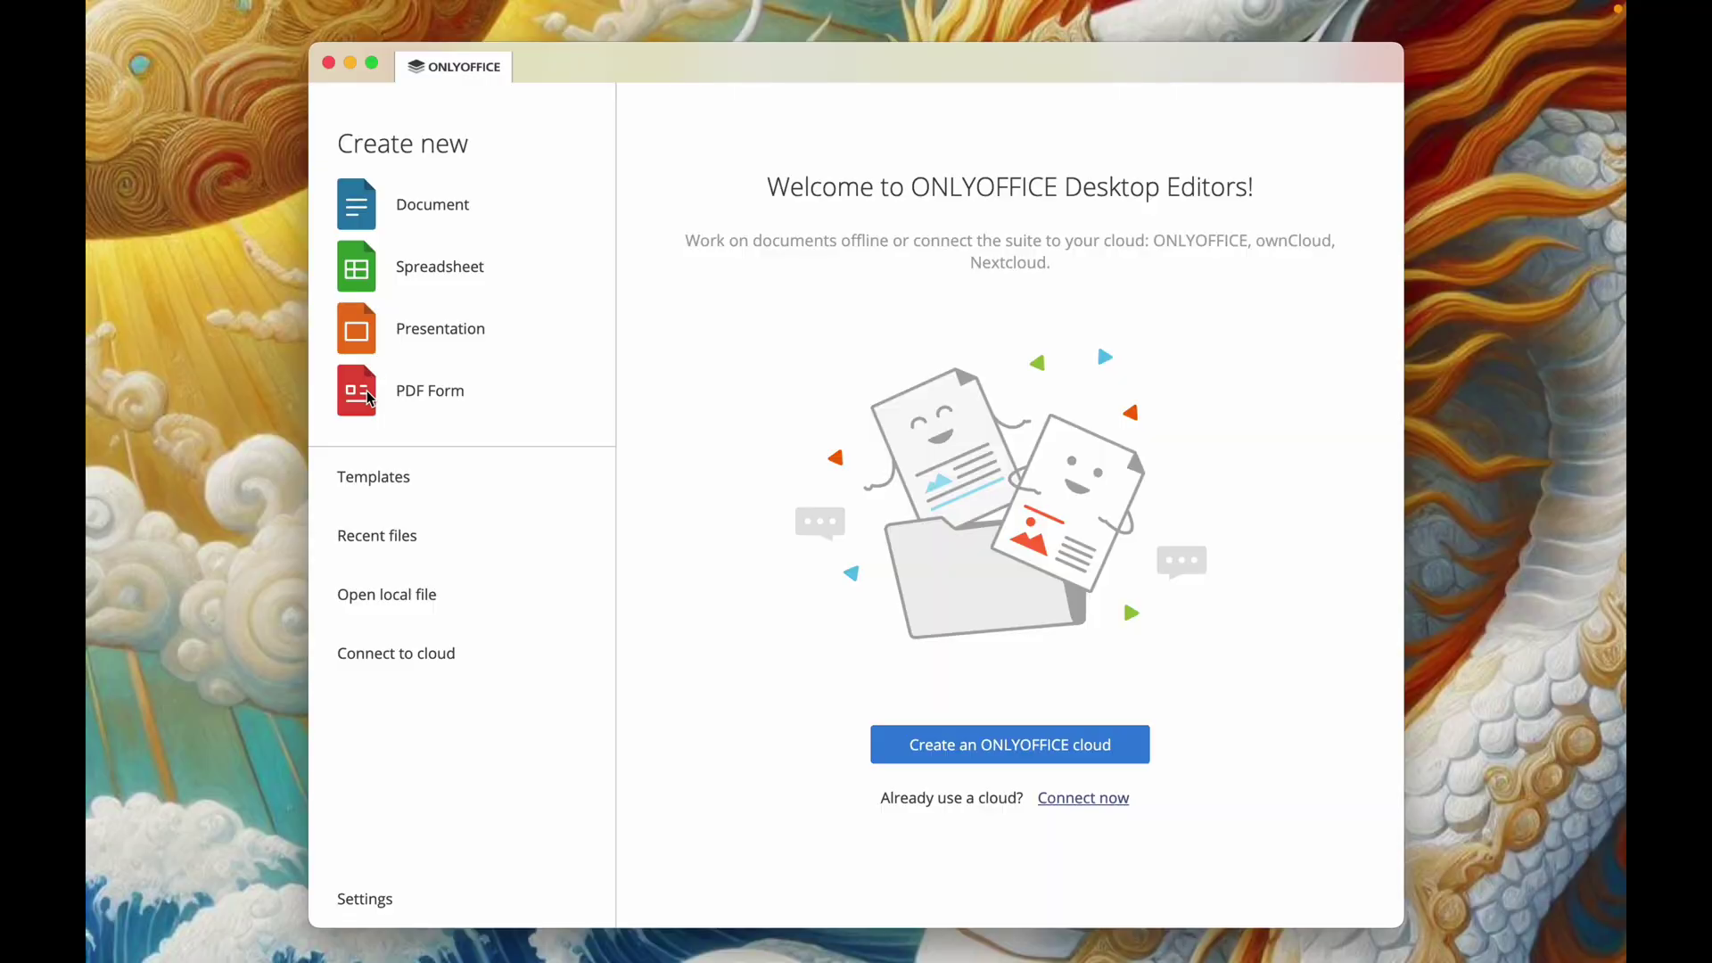
Create blank Presentation 1.pptx, dismiss the Design tip, and show PowerPoint's design themes for comparison.
left_click(374, 331)
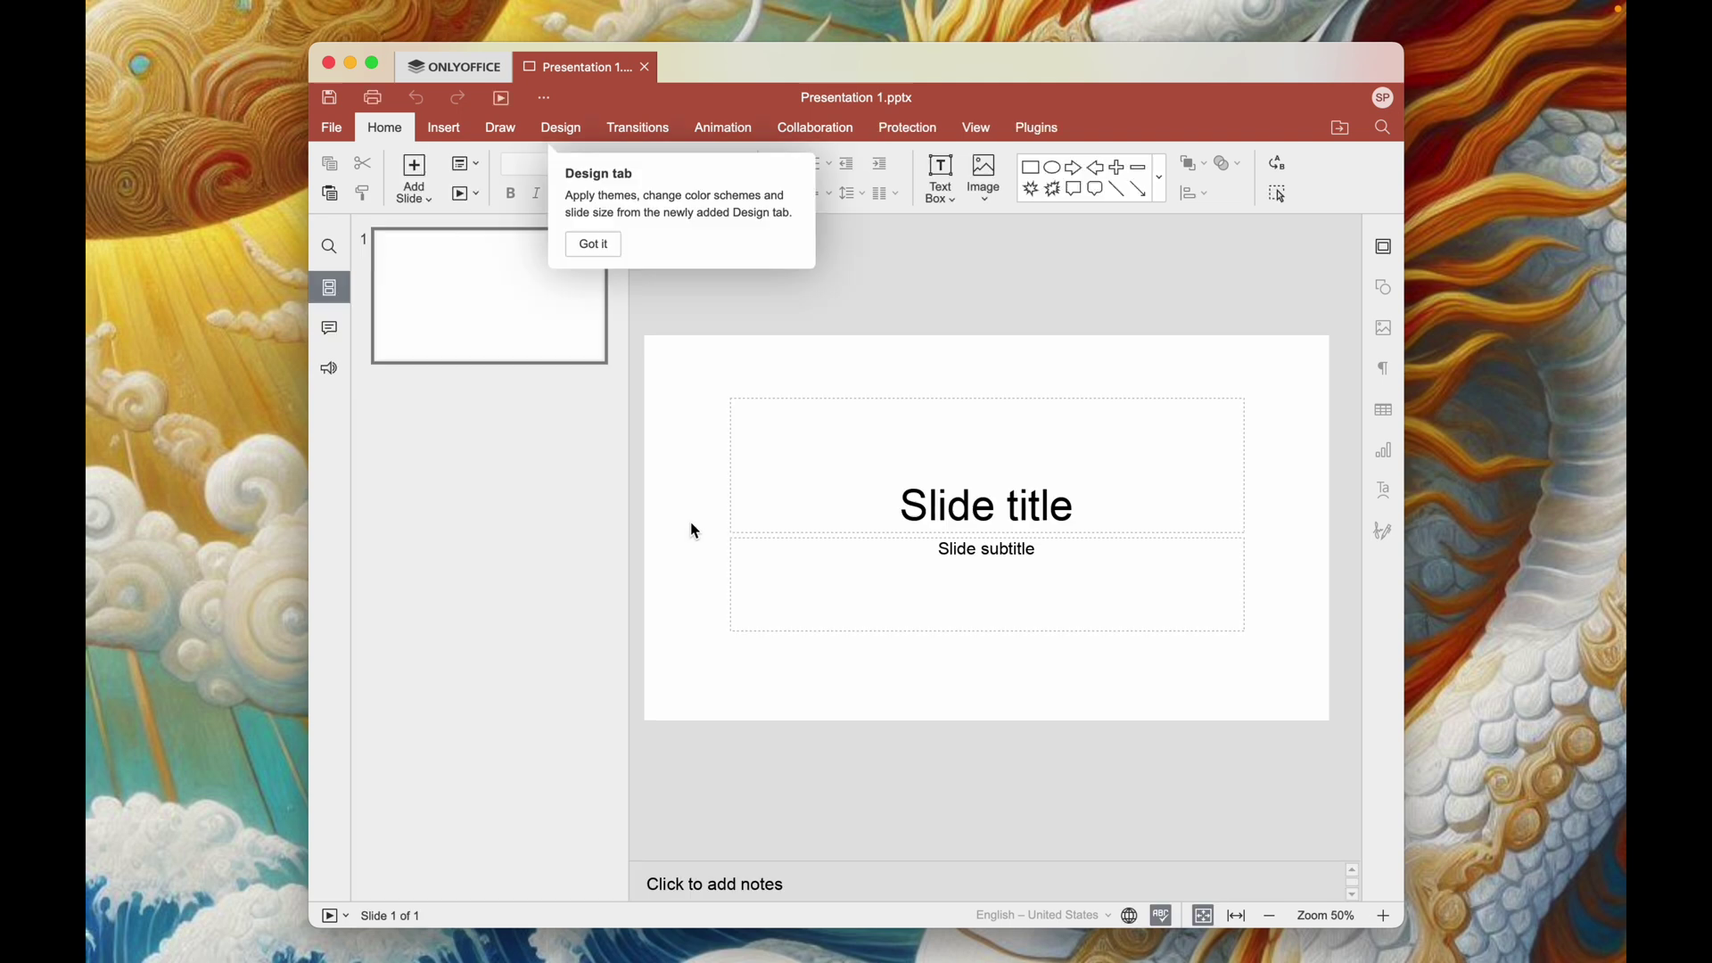
left_click(615, 248)
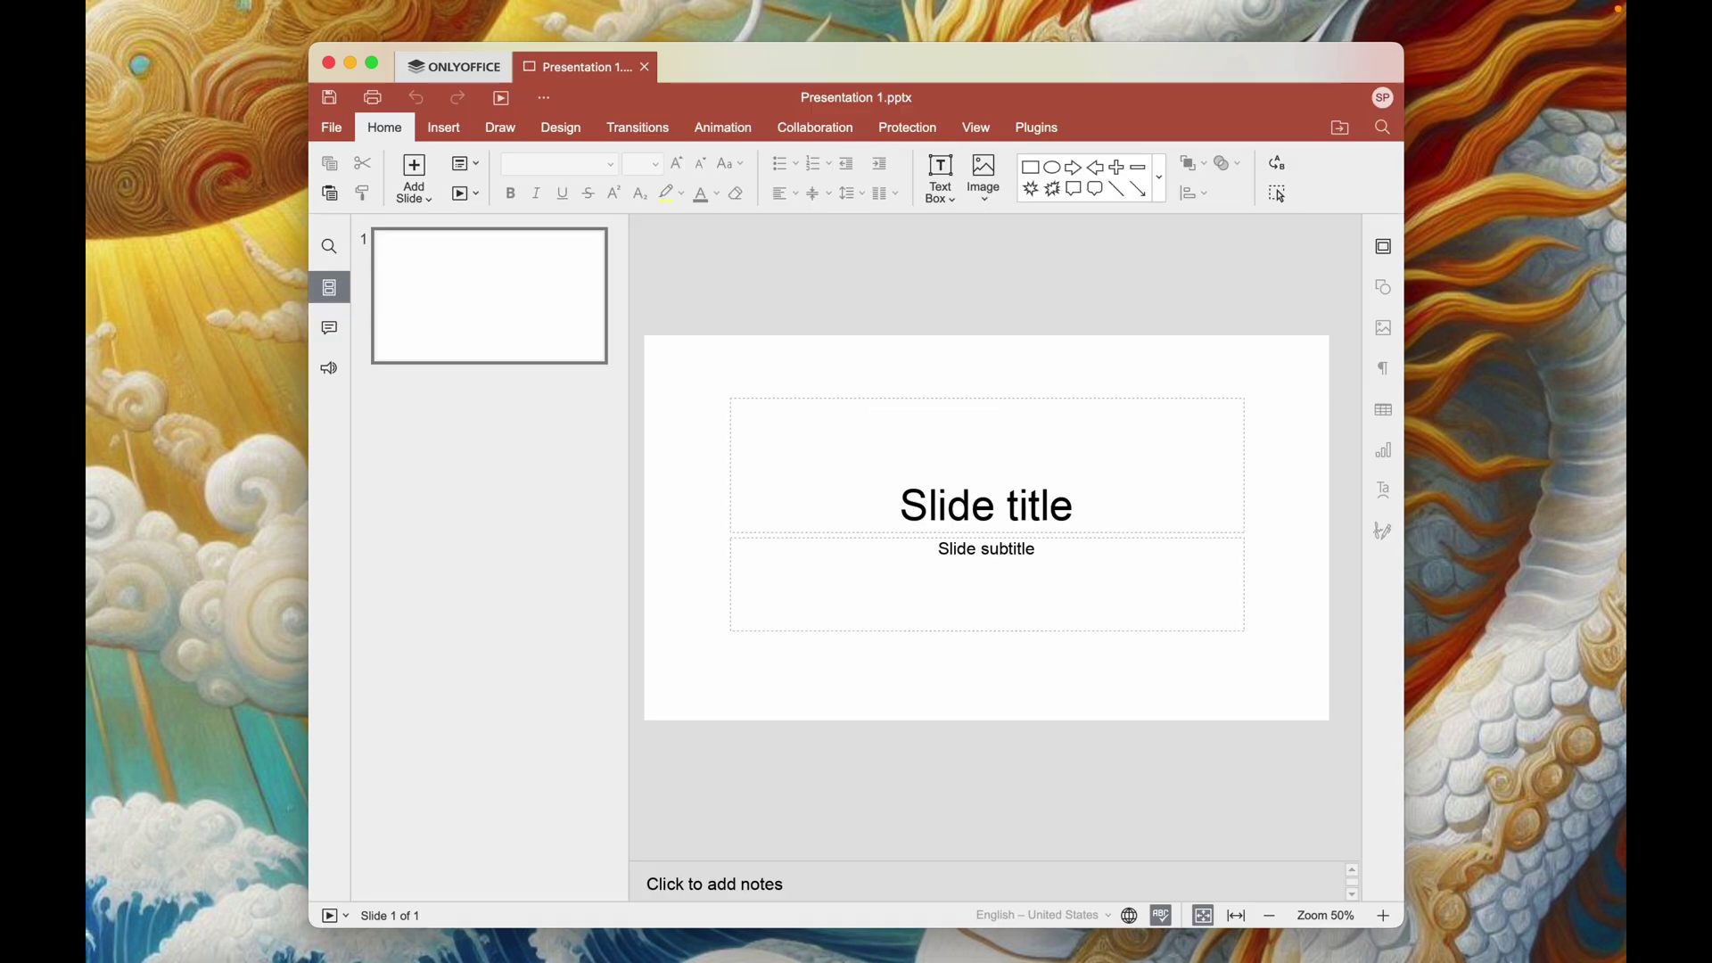
mouse_move(1507, 928)
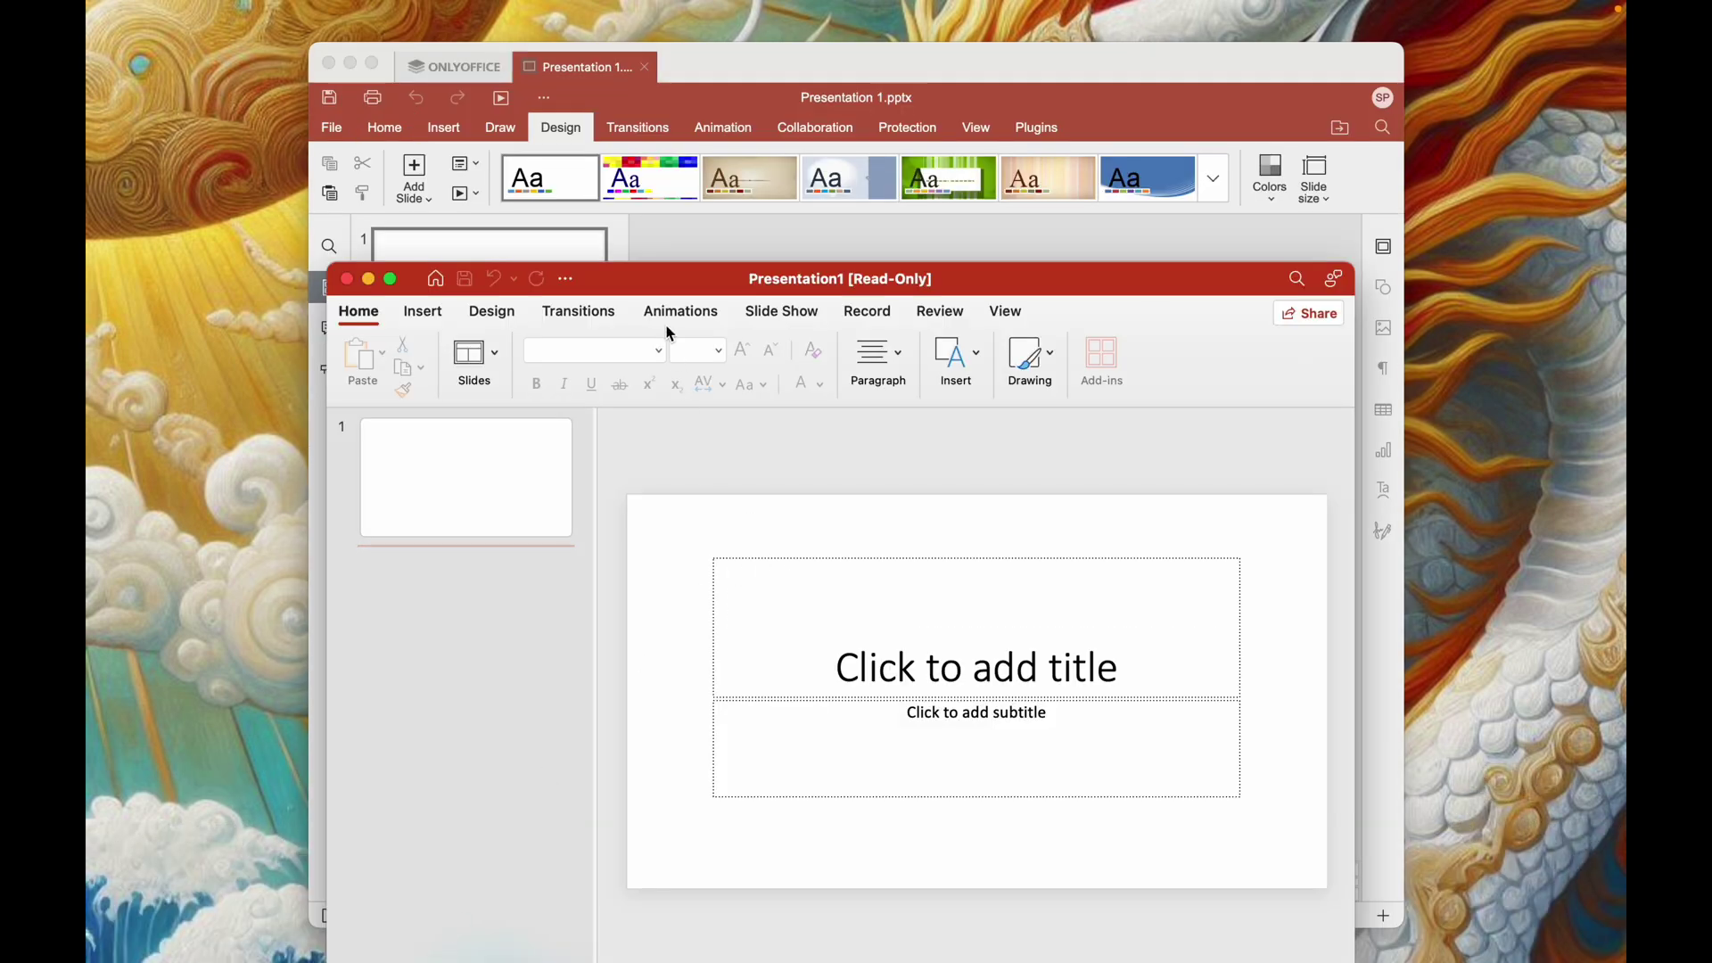
left_click(493, 312)
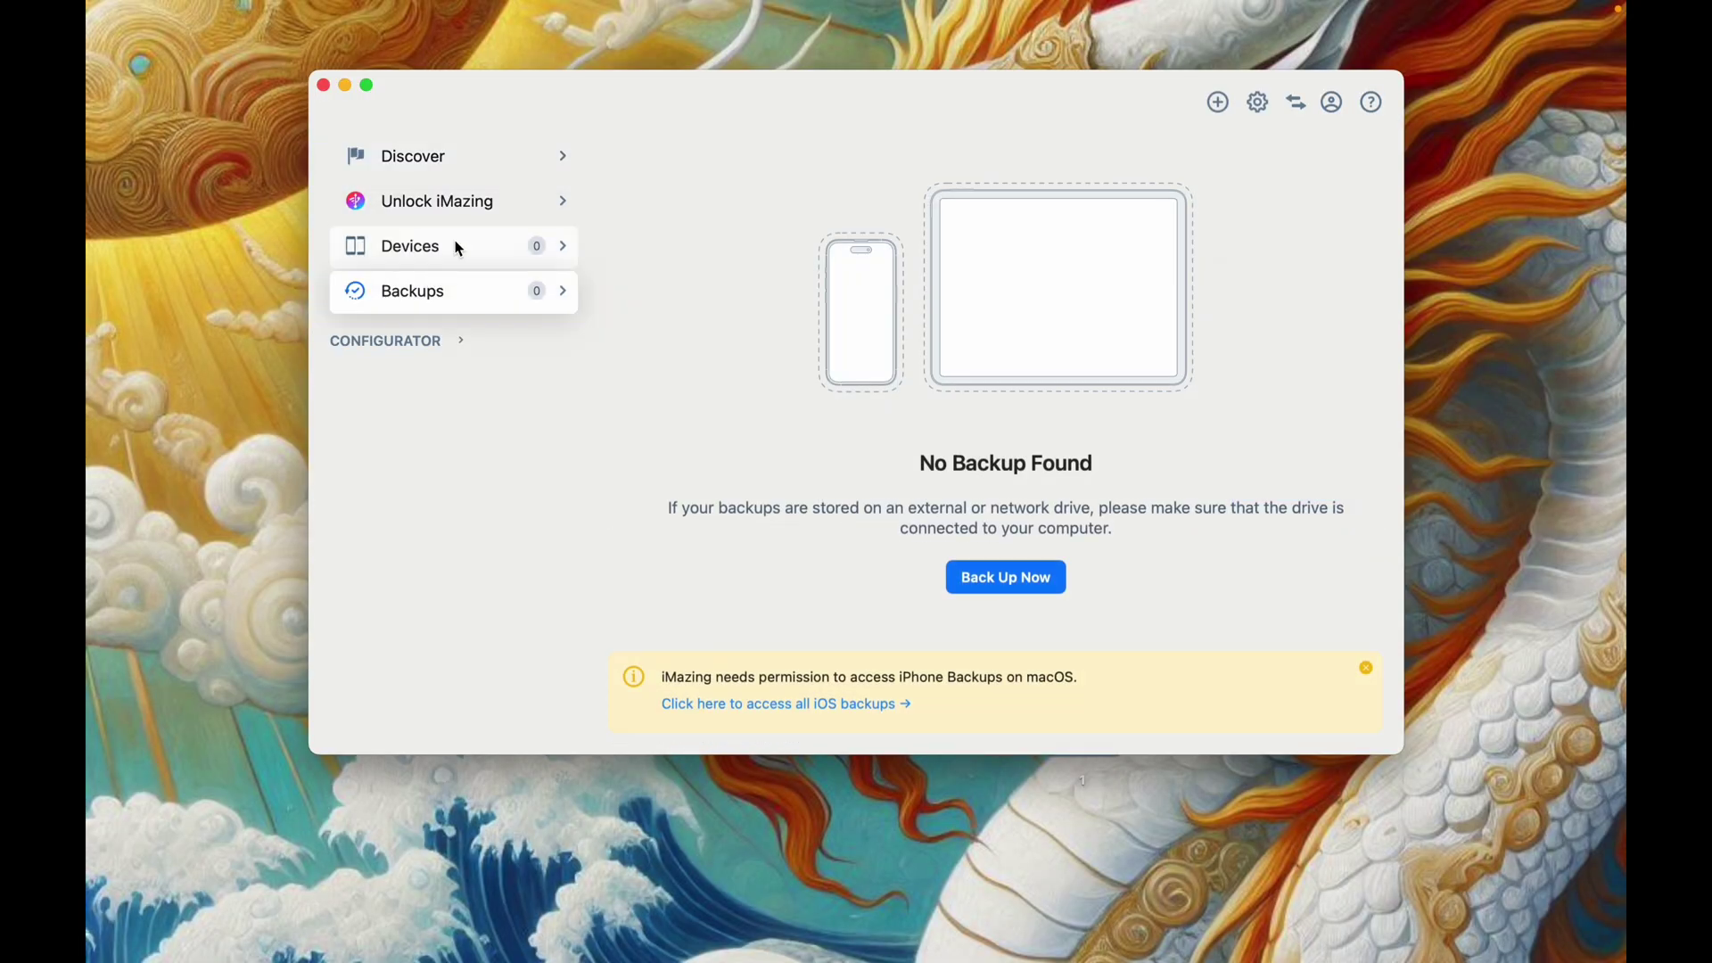
View iMazing's licence and trial options, close them, and go to the Devices page.
left_click(476, 223)
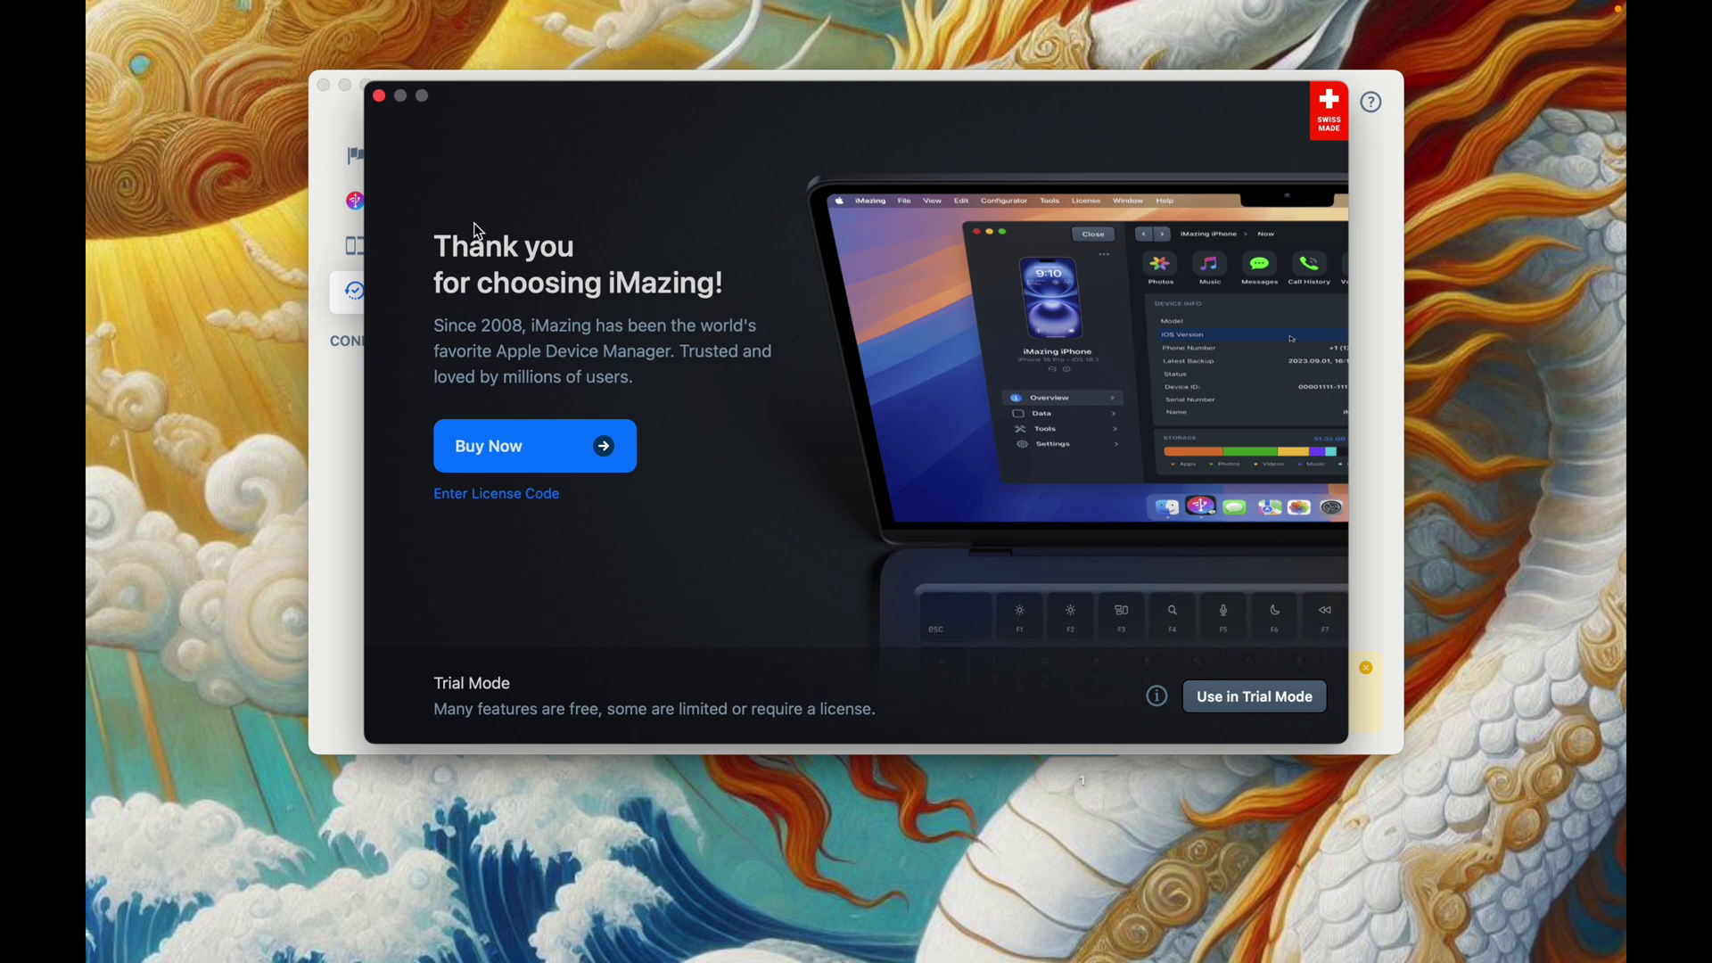
left_click(380, 95)
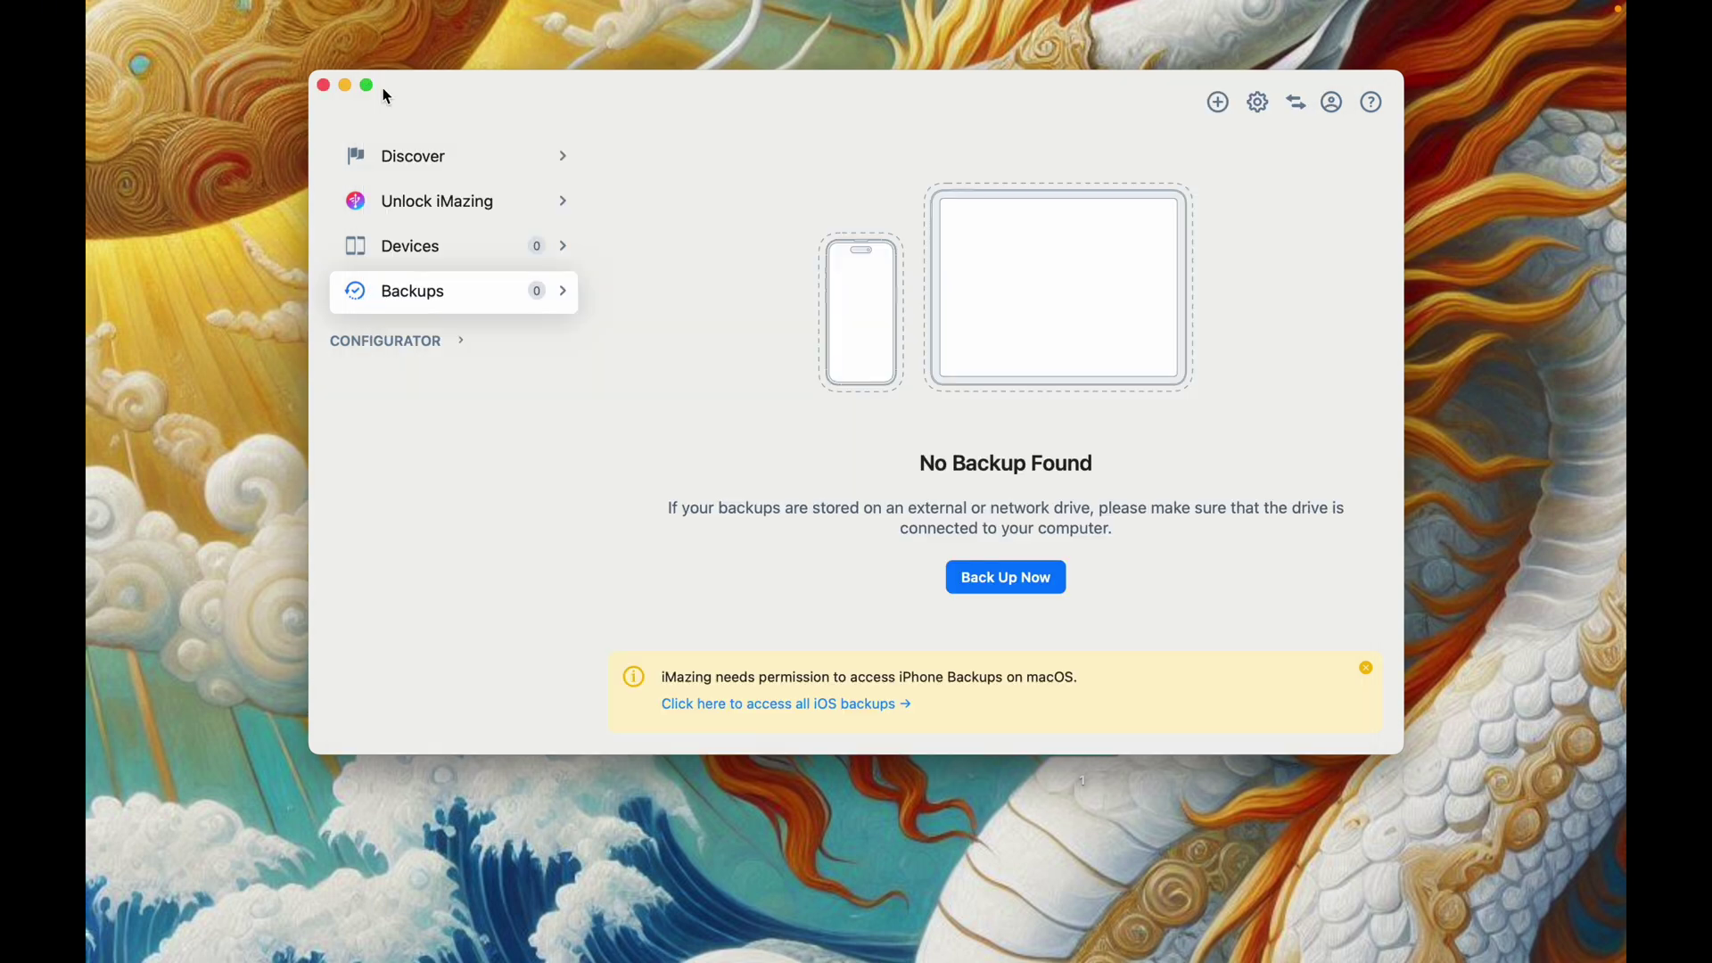
left_click(419, 257)
Browse the Discover page's feature cards such as Transfer Files, Backup, Photos and Messages.
left_click(413, 156)
scroll(916, 321, "down", 10)
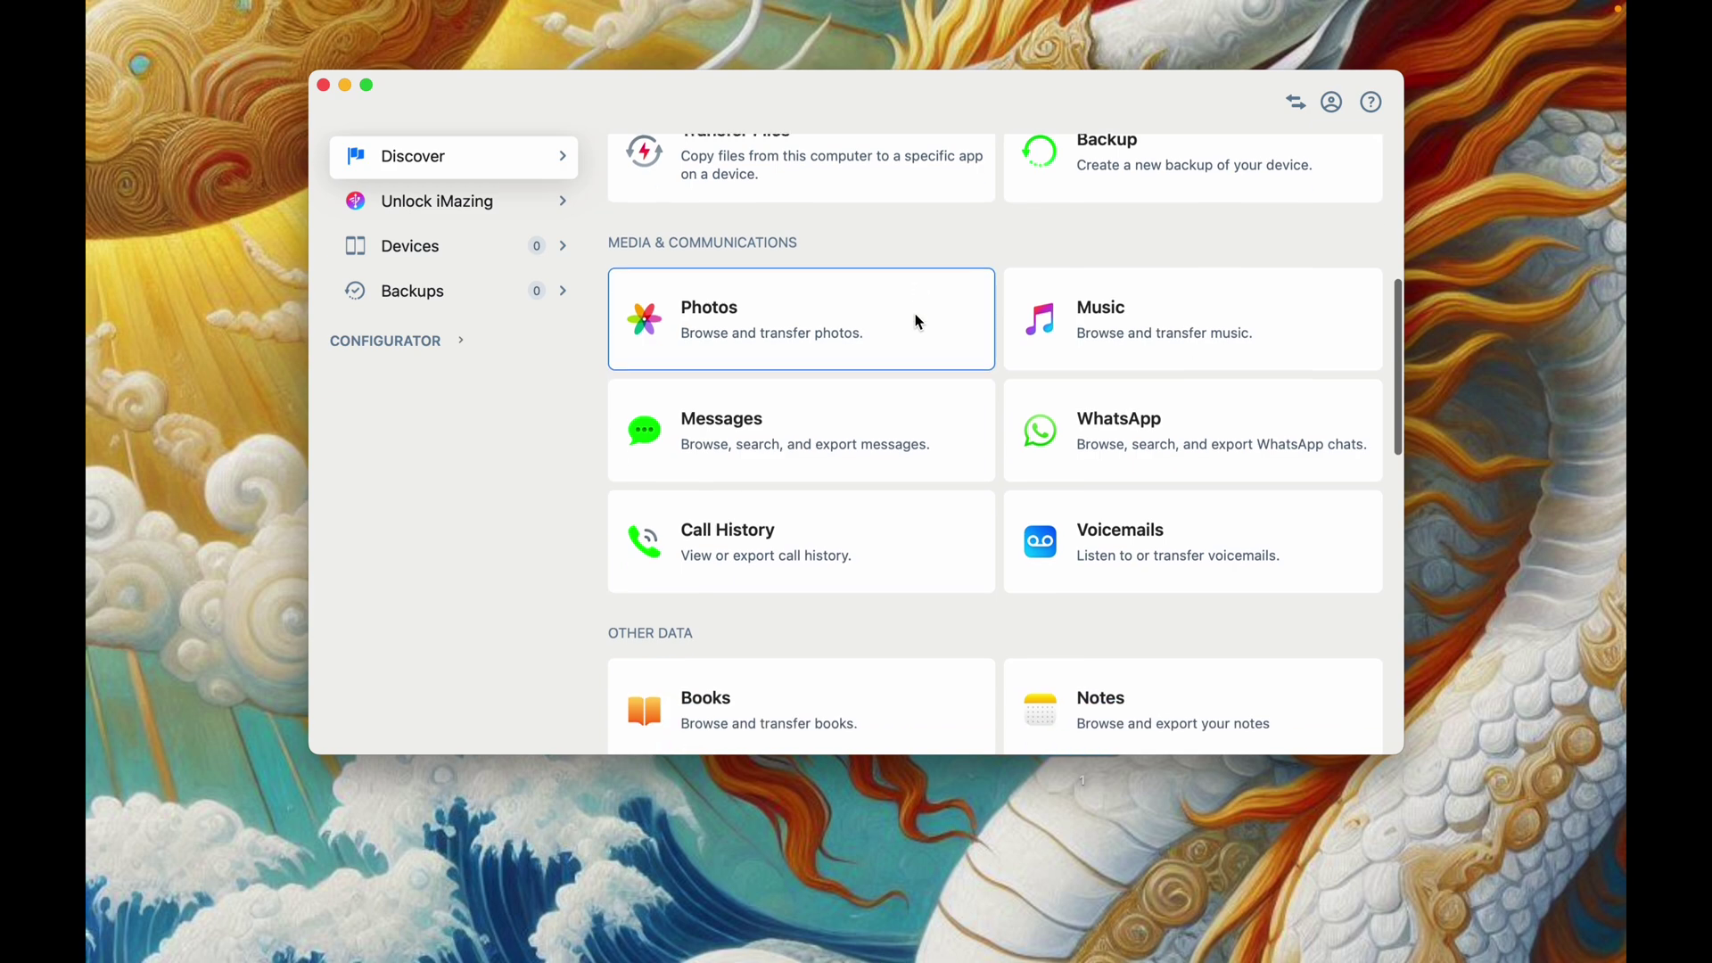
scroll(916, 321, "down", 5)
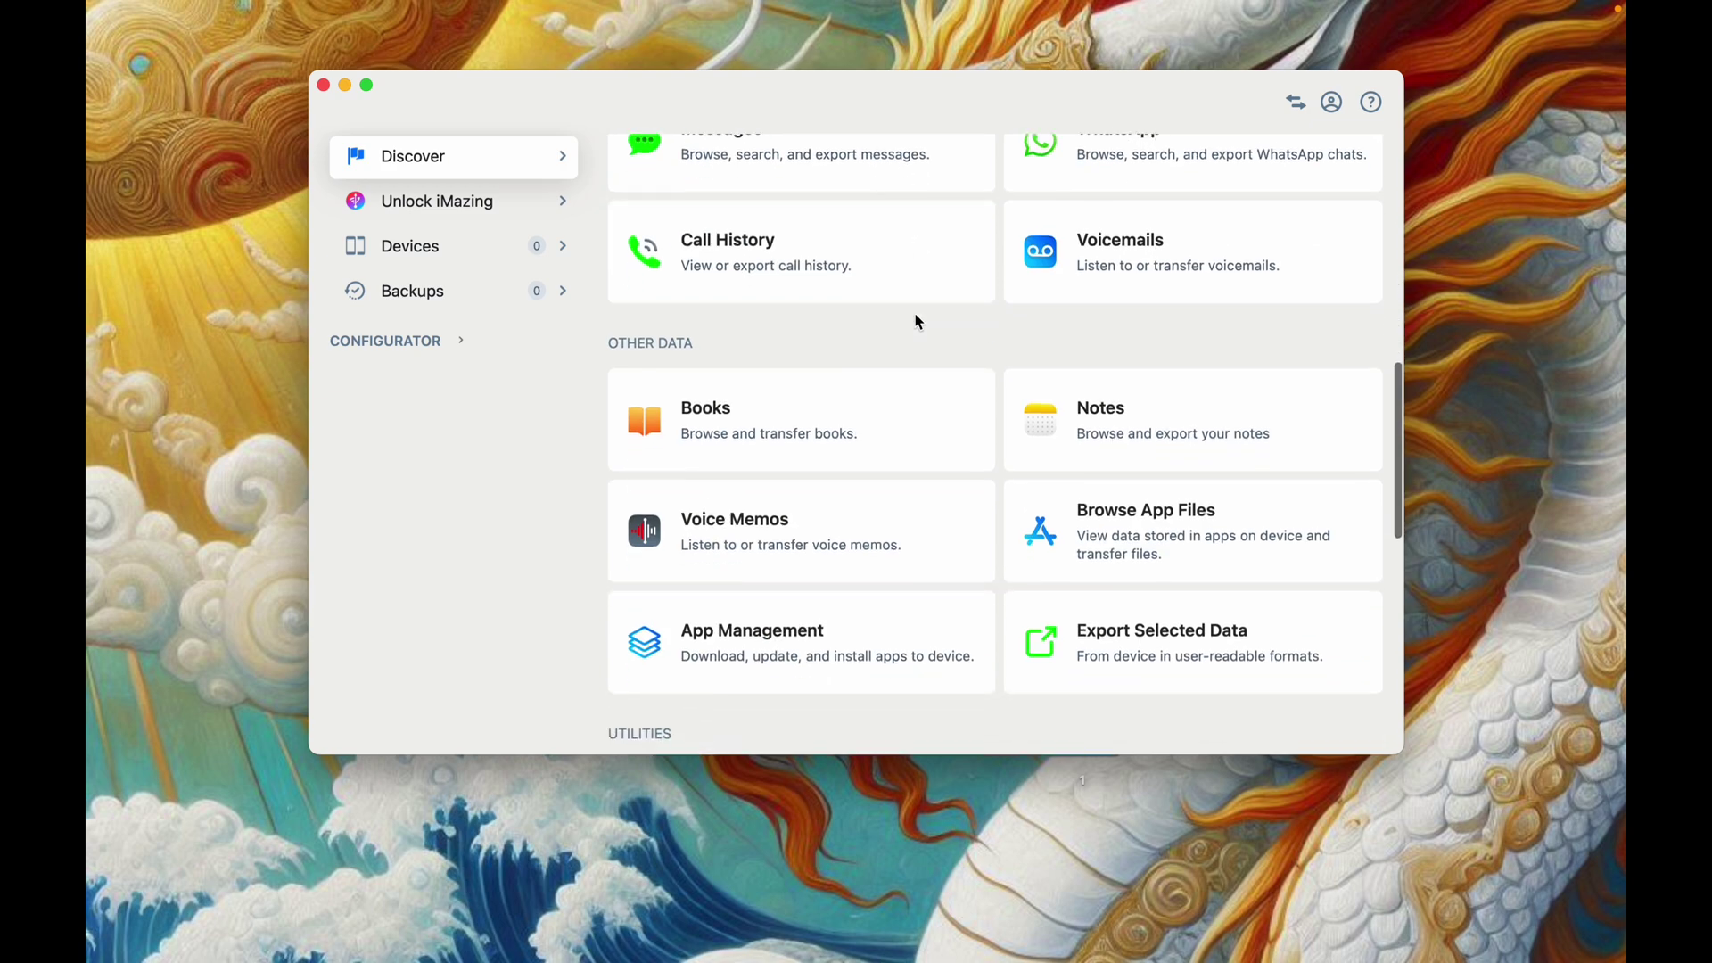
scroll(916, 321, "down", 15)
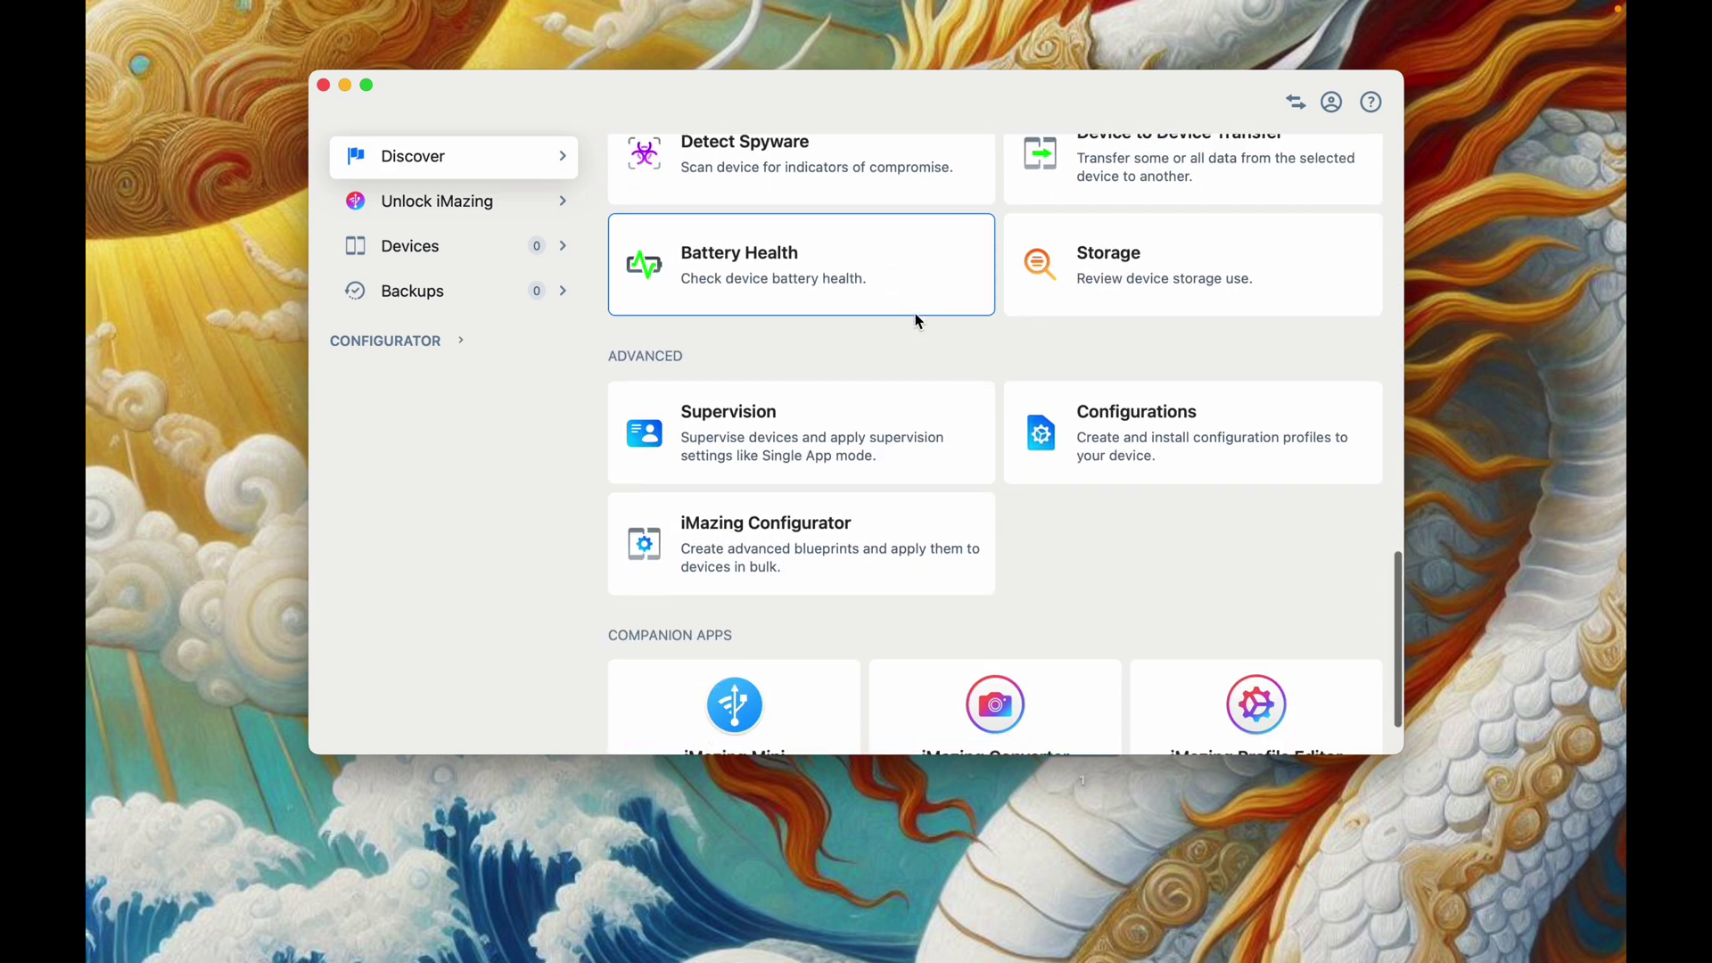
scroll(916, 321, "up", 12)
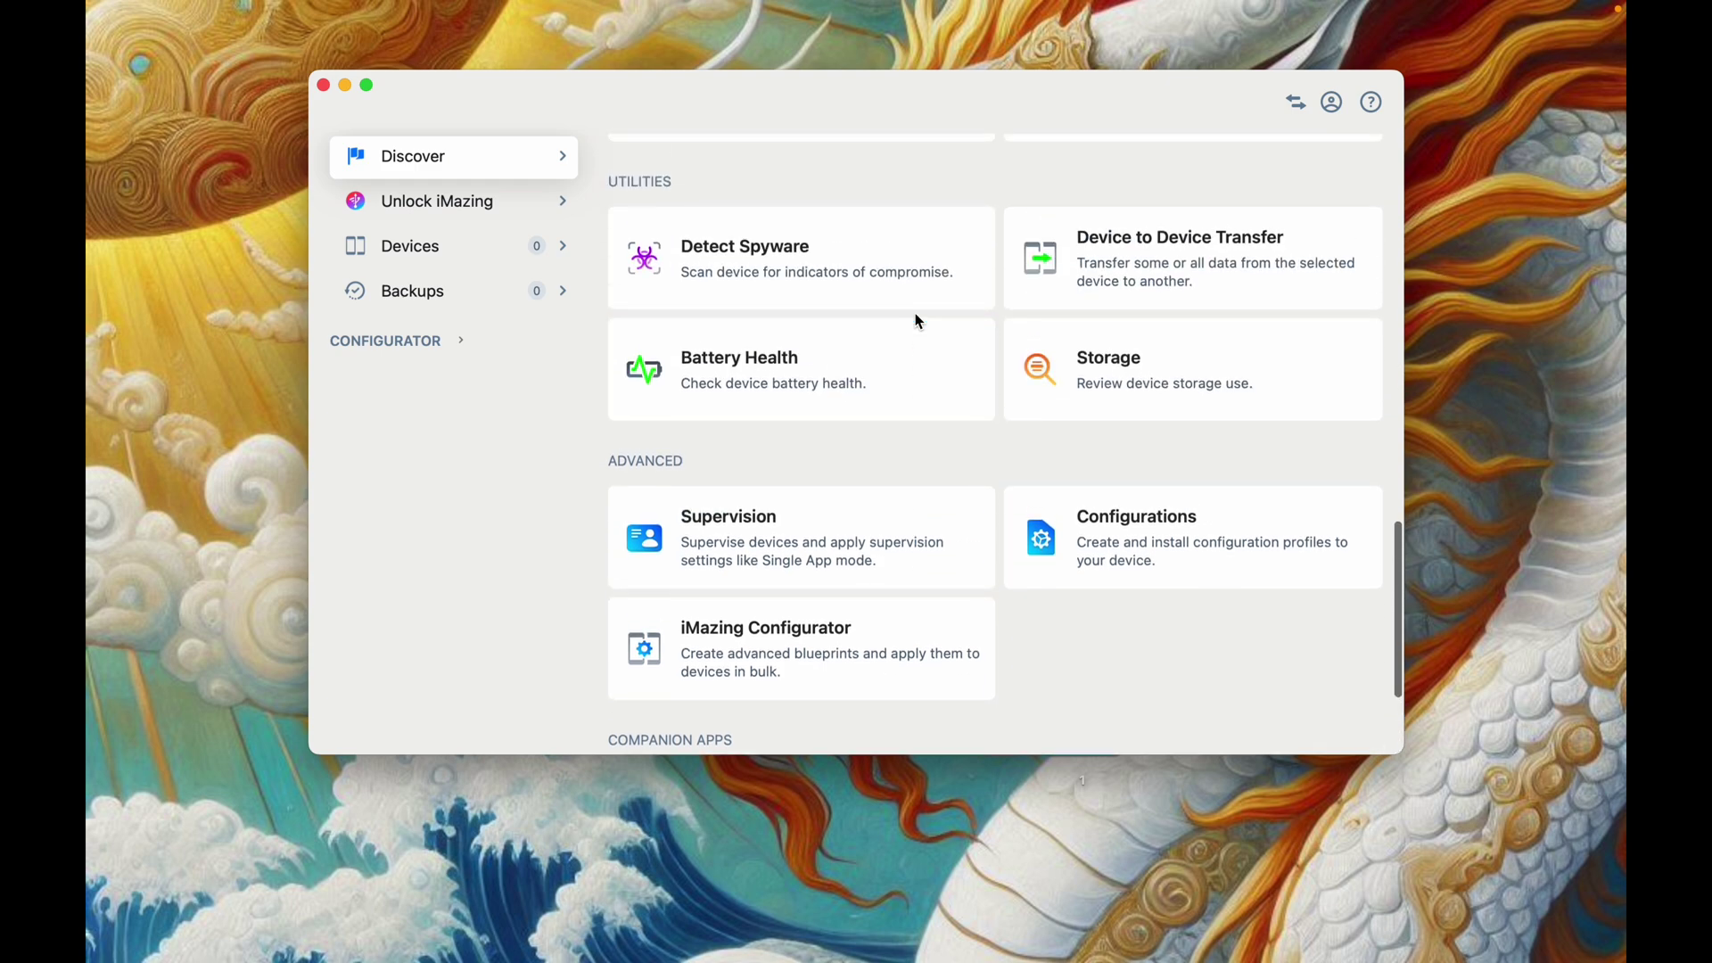
scroll(916, 321, "up", 15)
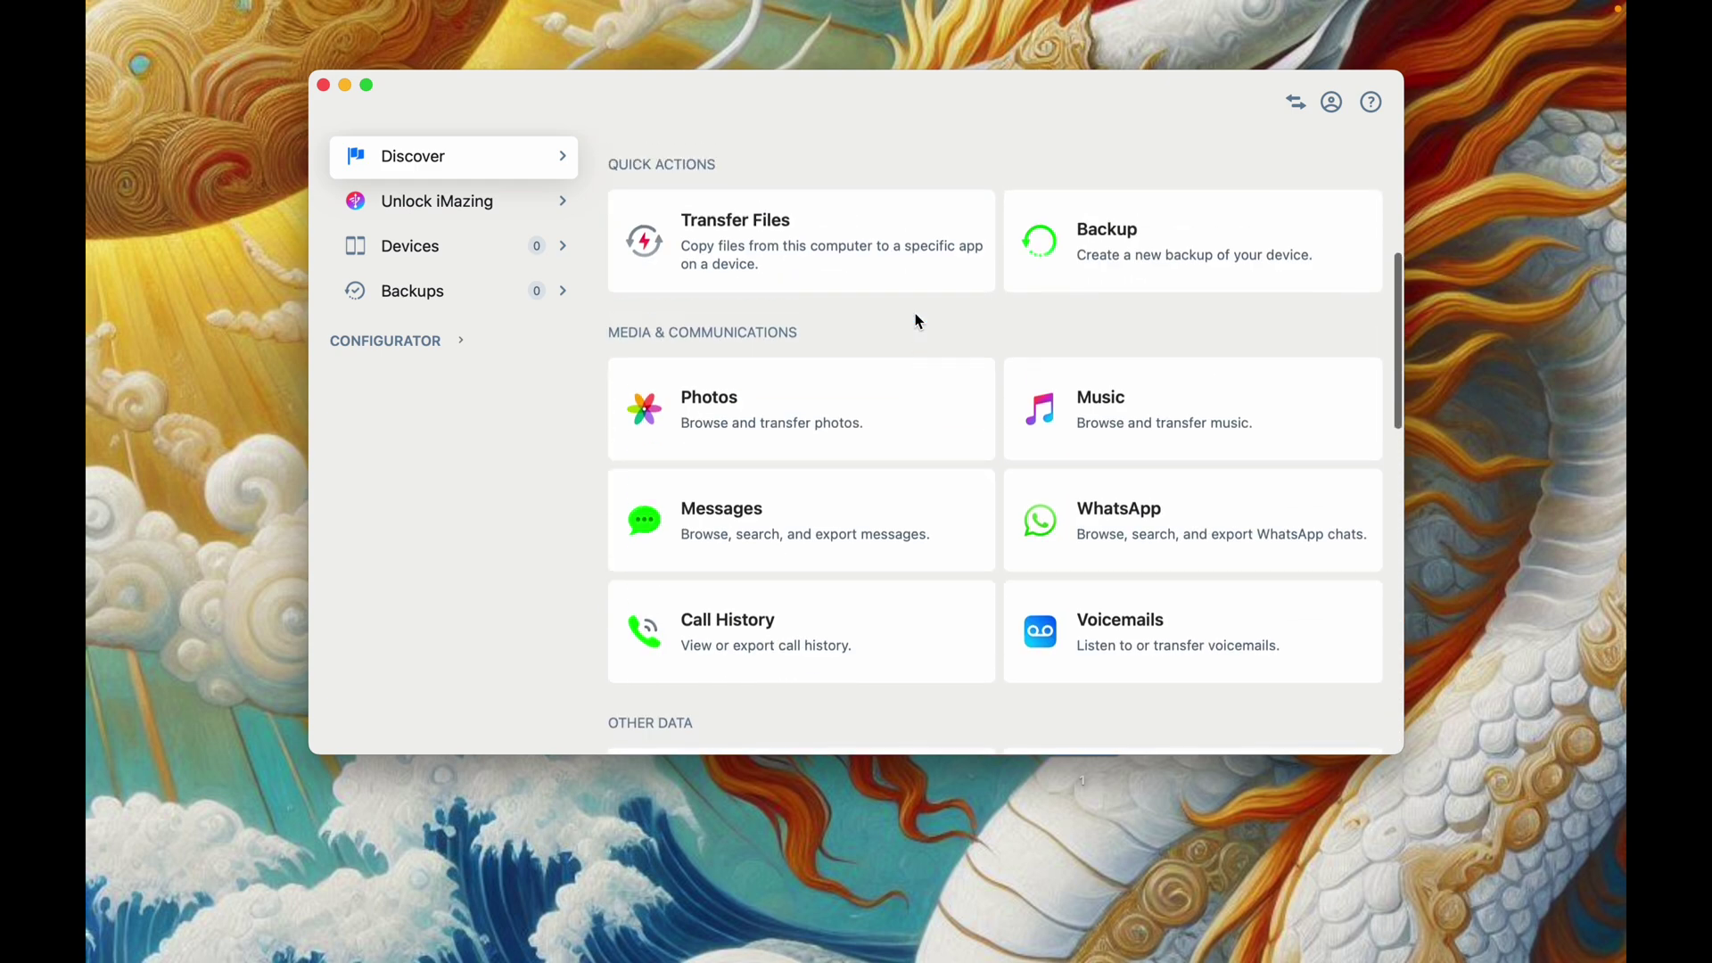
scroll(915, 321, "down", 12)
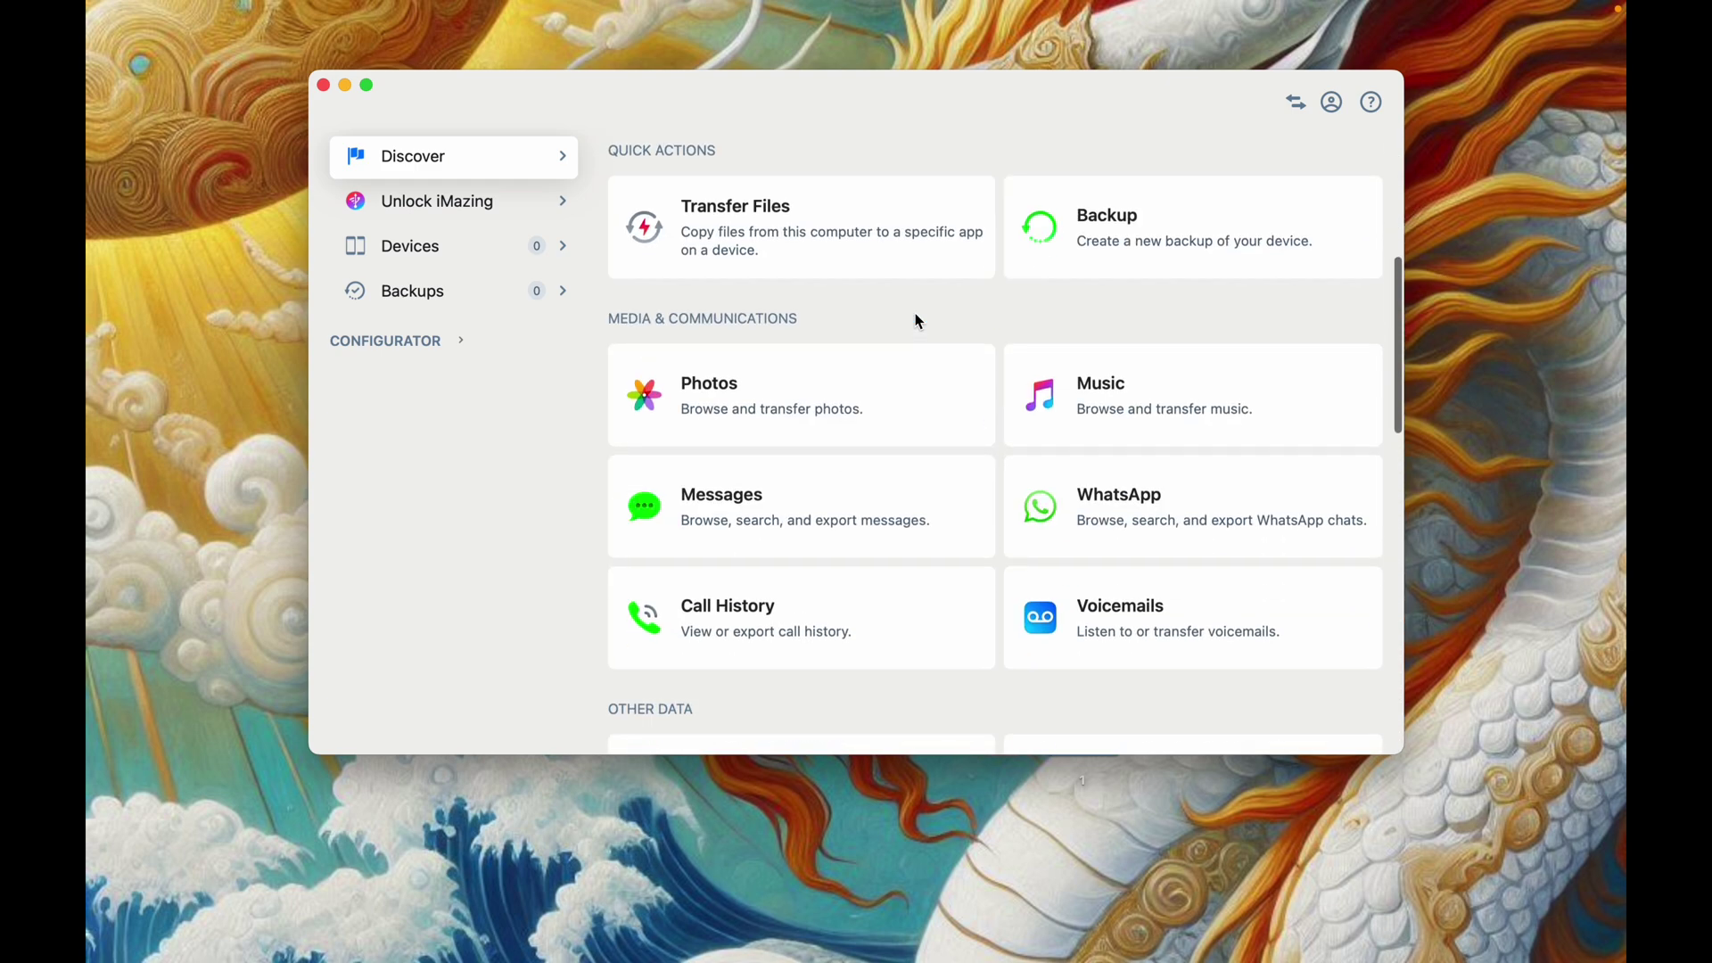